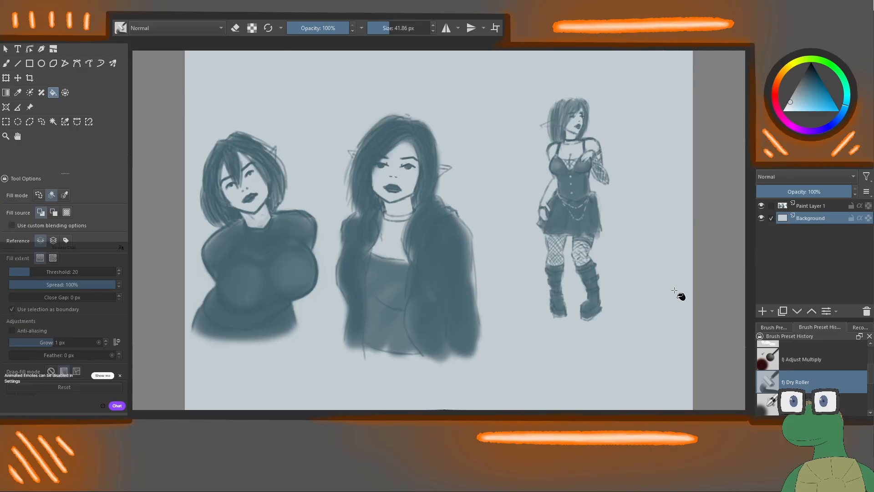
Add a paint layer directly above the Background and ready the freehand brush with the preset below Sponge texture and a blue hue.
{"action": "left_click", "coordinate": [762, 311]}
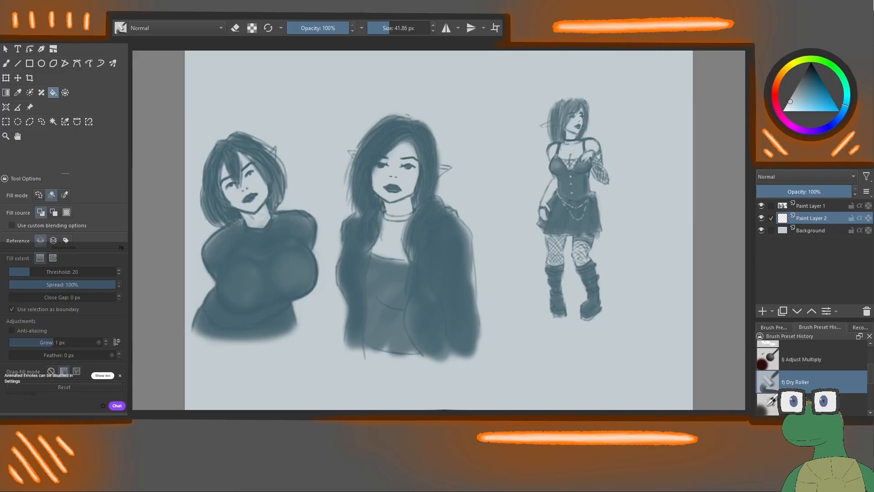
{"action": "scroll", "coordinate": [812, 373], "scroll_direction": "up", "scroll_amount": 3}
{"action": "scroll", "coordinate": [803, 393], "scroll_direction": "down", "scroll_amount": 3}
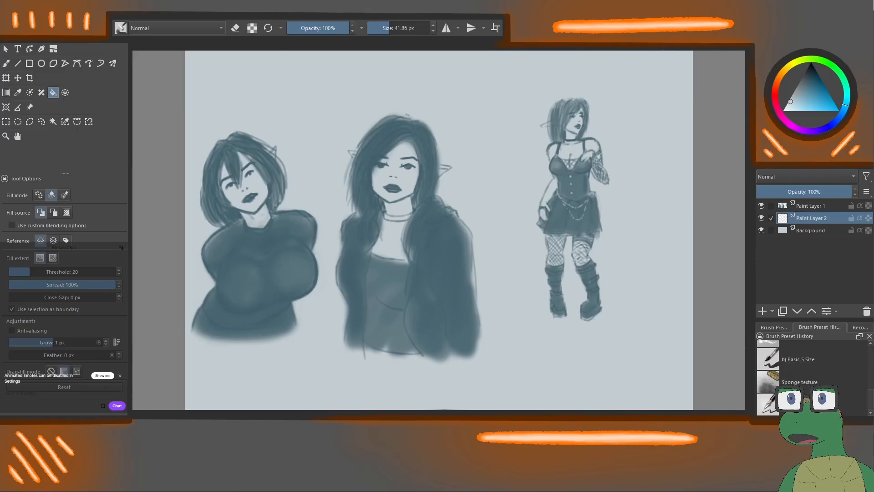
{"action": "left_click", "coordinate": [805, 393]}
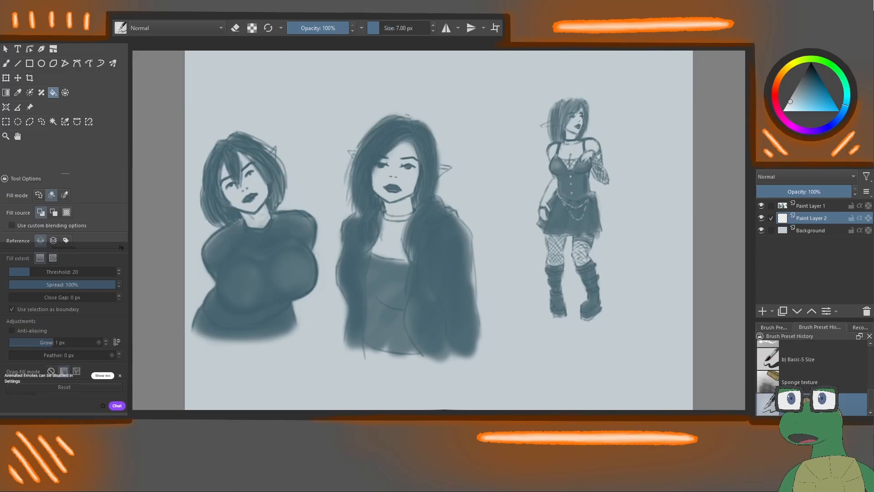
{"action": "key", "text": "b"}
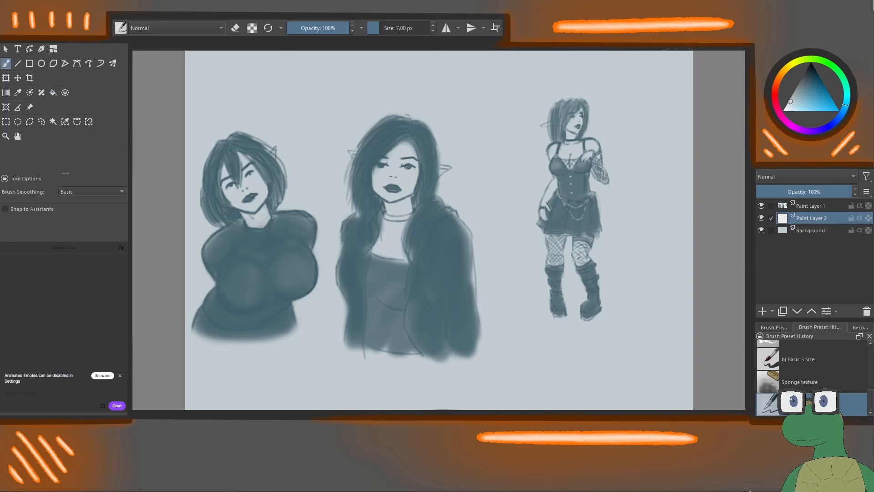
{"action": "left_click", "coordinate": [837, 121]}
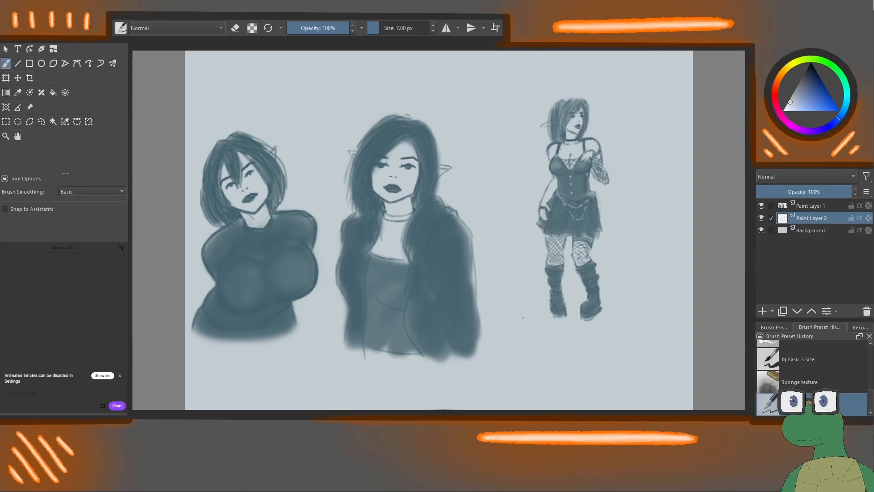
{"action": "key", "text": "ctrl+z"}
{"action": "mouse_move", "coordinate": [523, 246]}
{"action": "left_mouse_down"}
{"action": "mouse_move", "coordinate": [543, 243]}
{"action": "mouse_move", "coordinate": [542, 324]}
{"action": "left_mouse_up"}
{"action": "key", "text": "ctrl+z"}
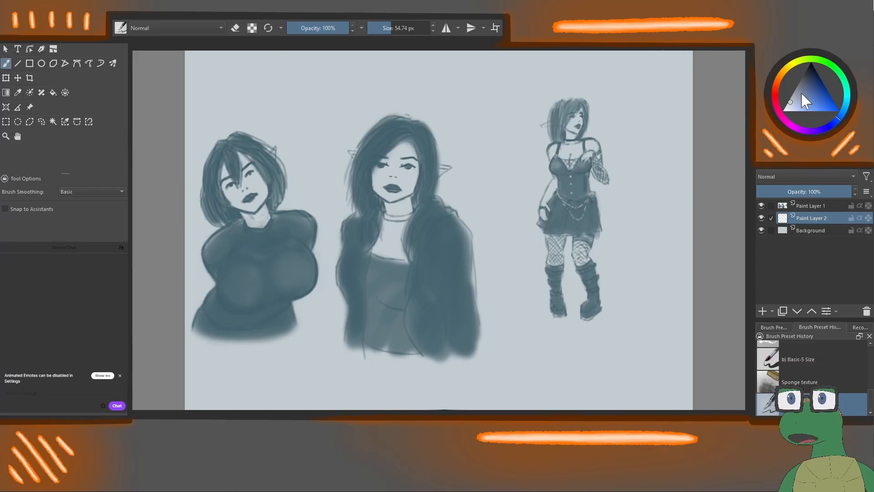
Handwrite "Royalty -" in dark slate blue in the canvas's upper-left corner, with the brush size at about 23.5 px.
{"action": "left_click_drag", "start_coordinate": [803, 93], "coordinate": [804, 80]}
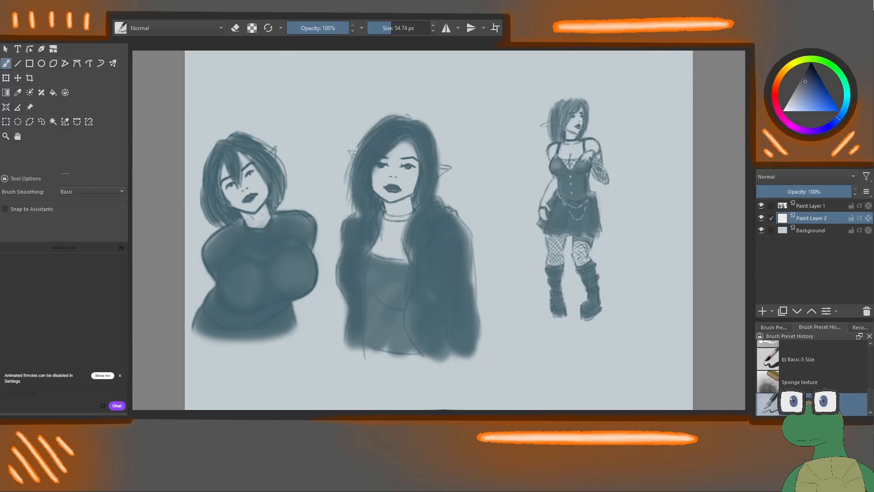
{"action": "key", "text": "bracketleft"}
{"action": "key", "text": "bracketleft"}
{"action": "key", "text": "bracketleft"}
{"action": "key", "text": "bracketleft"}
{"action": "key", "text": "bracketleft"}
{"action": "key", "text": "bracketleft"}
{"action": "left_click_drag", "start_coordinate": [195, 62], "coordinate": [197, 79]}
{"action": "mouse_move", "coordinate": [194, 65]}
{"action": "left_mouse_down"}
{"action": "mouse_move", "coordinate": [203, 76]}
{"action": "mouse_move", "coordinate": [216, 73]}
{"action": "left_mouse_up"}
{"action": "mouse_move", "coordinate": [218, 68]}
{"action": "left_mouse_down"}
{"action": "mouse_move", "coordinate": [217, 78]}
{"action": "mouse_move", "coordinate": [230, 72]}
{"action": "left_mouse_up"}
{"action": "mouse_move", "coordinate": [235, 55]}
{"action": "left_mouse_down"}
{"action": "mouse_move", "coordinate": [235, 72]}
{"action": "mouse_move", "coordinate": [242, 71]}
{"action": "left_mouse_up"}
{"action": "mouse_move", "coordinate": [246, 64]}
{"action": "left_mouse_down"}
{"action": "mouse_move", "coordinate": [243, 79]}
{"action": "mouse_move", "coordinate": [258, 65]}
{"action": "left_mouse_up"}
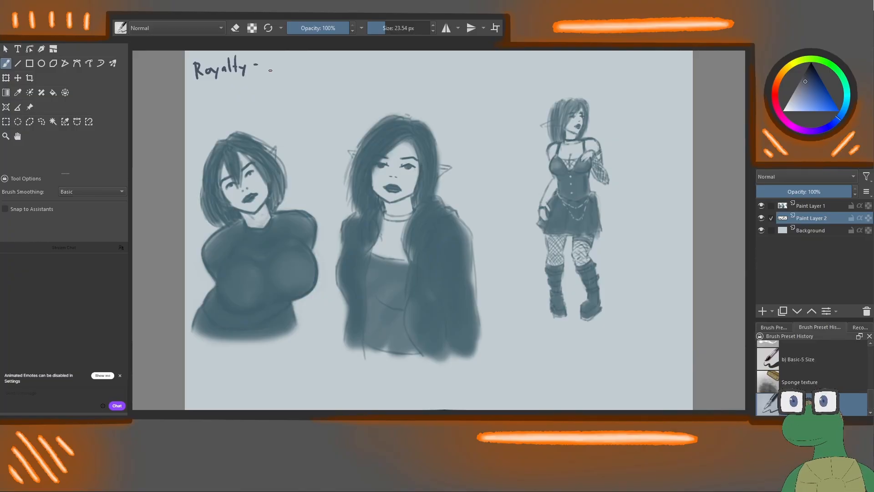
{"action": "mouse_move", "coordinate": [271, 59]}
{"action": "left_mouse_down"}
{"action": "mouse_move", "coordinate": [264, 69]}
{"action": "mouse_move", "coordinate": [275, 70]}
{"action": "left_mouse_up"}
{"action": "key", "text": "ctrl+z"}
{"action": "key", "text": "ctrl+z"}
Handwrite "Shunned" after "Royalty -" and "Timid / Obedient" on the line below, with an 18.72 px brush.
{"action": "key", "text": "bracketleft"}
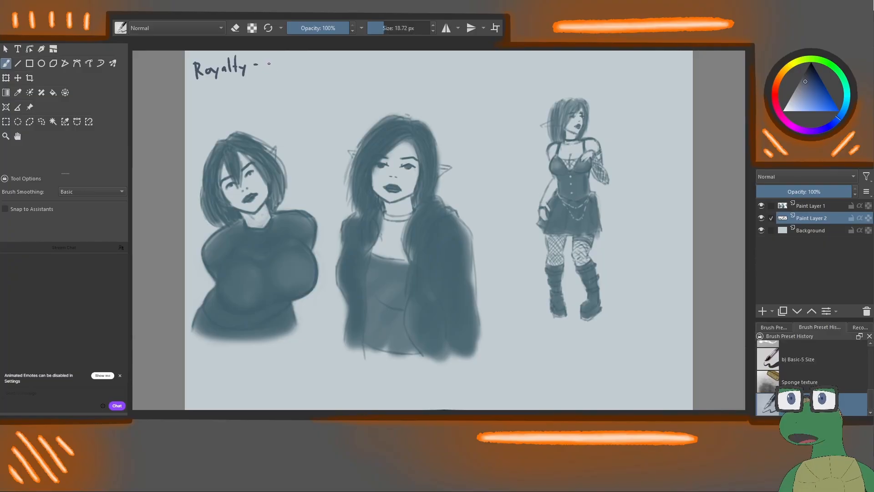
{"action": "left_click_drag", "start_coordinate": [269, 60], "coordinate": [264, 70]}
{"action": "mouse_move", "coordinate": [273, 57]}
{"action": "left_mouse_down"}
{"action": "mouse_move", "coordinate": [273, 67]}
{"action": "mouse_move", "coordinate": [305, 69]}
{"action": "left_mouse_up"}
{"action": "mouse_move", "coordinate": [190, 85]}
{"action": "left_mouse_down"}
{"action": "mouse_move", "coordinate": [203, 84]}
{"action": "mouse_move", "coordinate": [199, 95]}
{"action": "mouse_move", "coordinate": [265, 86]}
{"action": "left_mouse_up"}
{"action": "mouse_move", "coordinate": [270, 76]}
{"action": "left_mouse_down"}
{"action": "mouse_move", "coordinate": [266, 84]}
{"action": "mouse_move", "coordinate": [288, 85]}
{"action": "left_mouse_up"}
{"action": "left_click_drag", "start_coordinate": [288, 76], "coordinate": [290, 82]}
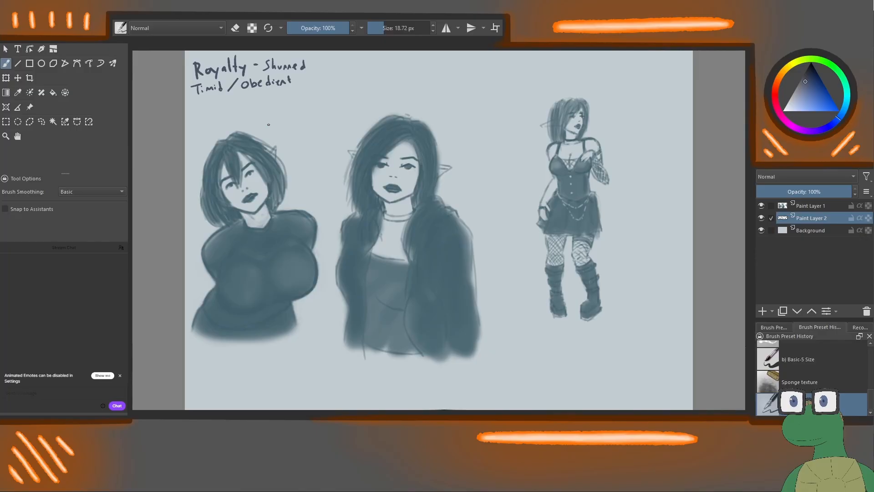
Handwrite "Dullard but Charismatic" as the third line of the character notes and "Emo look" as the fourth.
{"action": "mouse_move", "coordinate": [191, 102]}
{"action": "left_mouse_down"}
{"action": "mouse_move", "coordinate": [190, 110]}
{"action": "mouse_move", "coordinate": [224, 102]}
{"action": "left_mouse_up"}
{"action": "left_click_drag", "start_coordinate": [225, 99], "coordinate": [225, 103]}
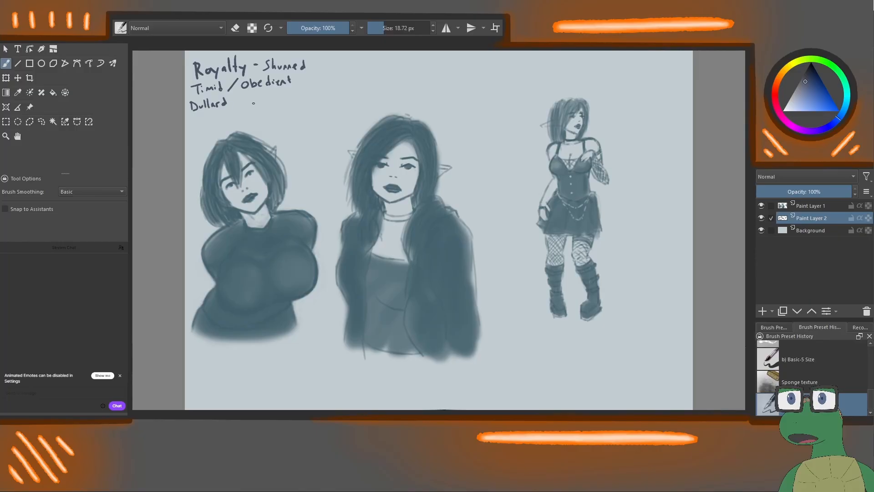
{"action": "left_click_drag", "start_coordinate": [234, 97], "coordinate": [238, 103]}
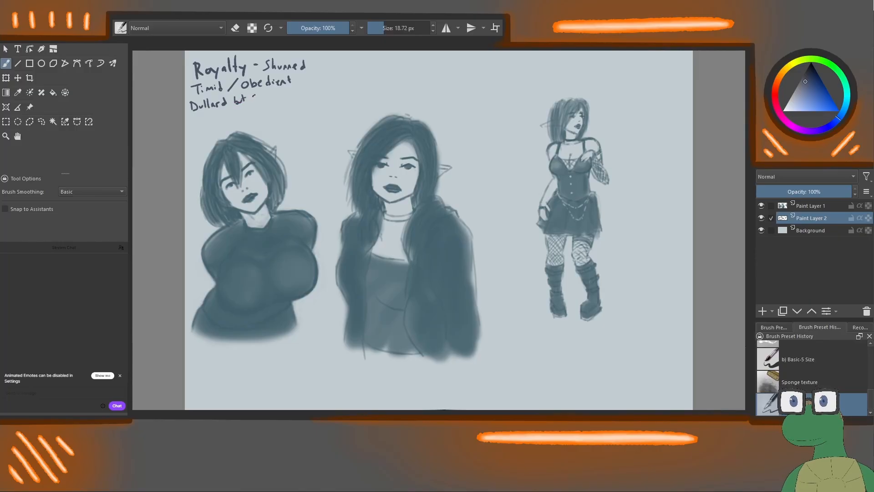
{"action": "left_click_drag", "start_coordinate": [256, 94], "coordinate": [253, 101]}
{"action": "mouse_move", "coordinate": [259, 92]}
{"action": "left_mouse_down"}
{"action": "mouse_move", "coordinate": [259, 100]}
{"action": "mouse_move", "coordinate": [296, 97]}
{"action": "left_mouse_up"}
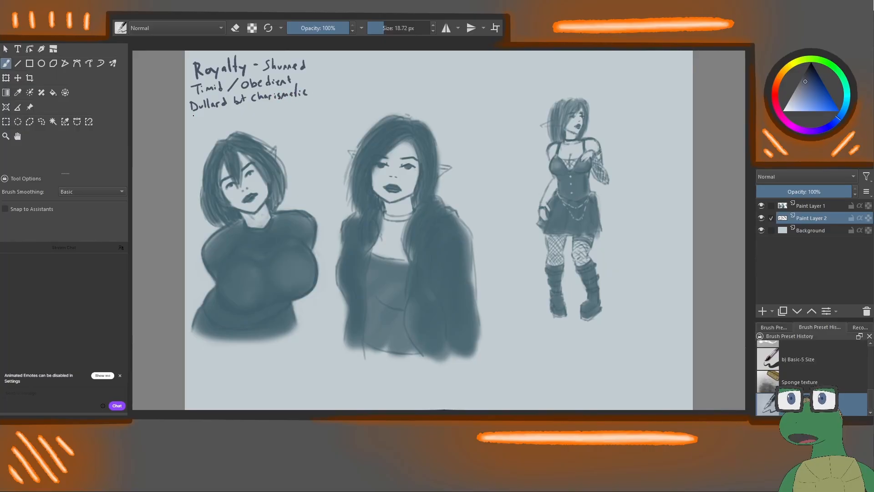
{"action": "mouse_move", "coordinate": [196, 115]}
{"action": "left_mouse_down"}
{"action": "mouse_move", "coordinate": [195, 124]}
{"action": "mouse_move", "coordinate": [217, 120]}
{"action": "left_mouse_up"}
{"action": "left_click_drag", "start_coordinate": [219, 116], "coordinate": [234, 118]}
Handwrite a short sketches label on Paint Layer 1, below and between the fur-coat portrait and the full-body figure.
{"action": "left_click", "coordinate": [809, 205]}
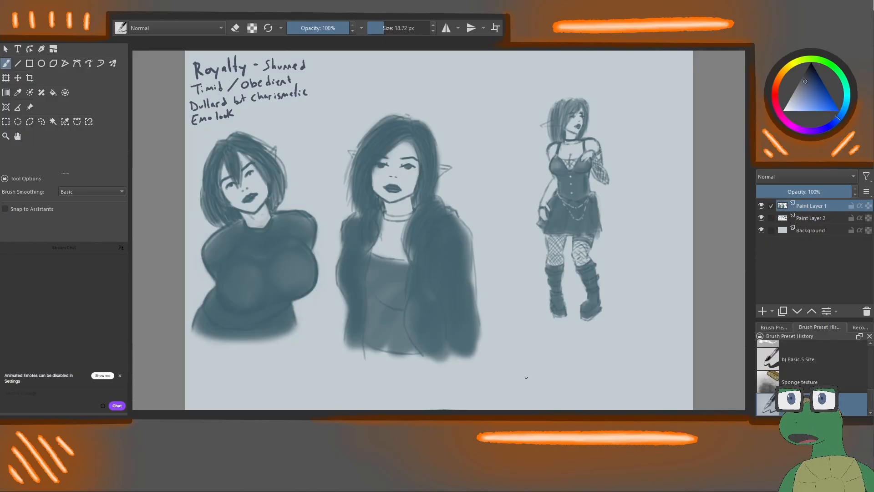
{"action": "mouse_move", "coordinate": [474, 373]}
{"action": "left_mouse_down"}
{"action": "mouse_move", "coordinate": [471, 380]}
{"action": "mouse_move", "coordinate": [492, 378]}
{"action": "left_mouse_up"}
{"action": "left_click_drag", "start_coordinate": [488, 372], "coordinate": [522, 371]}
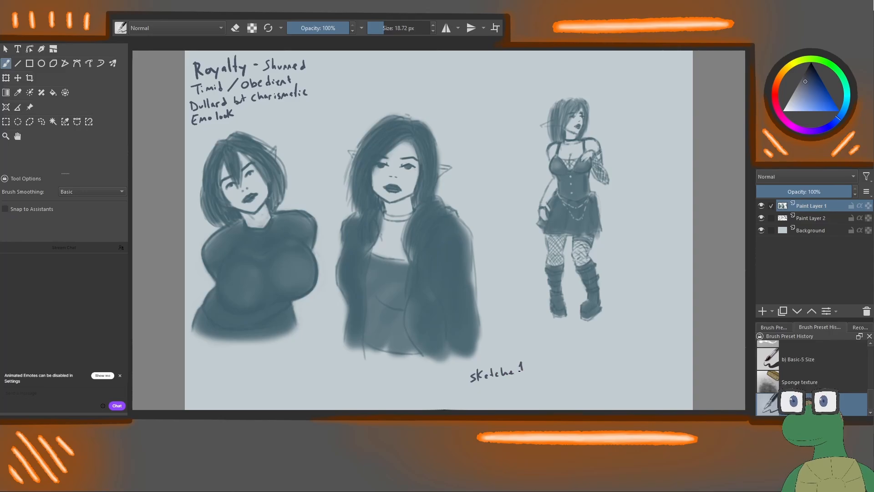
Hide Paint Layer 1 and add a new paint layer above Paint Layer 2.
{"action": "left_click", "coordinate": [761, 205]}
{"action": "left_click", "coordinate": [809, 217]}
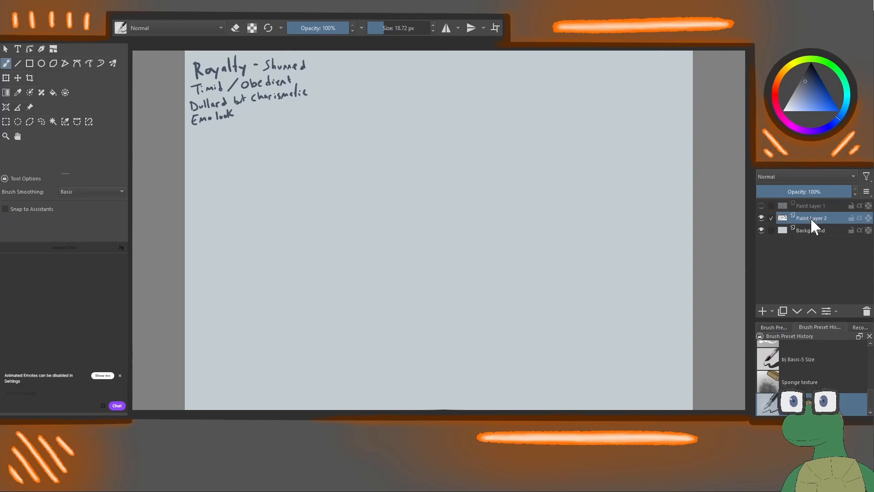
{"action": "left_click", "coordinate": [762, 311]}
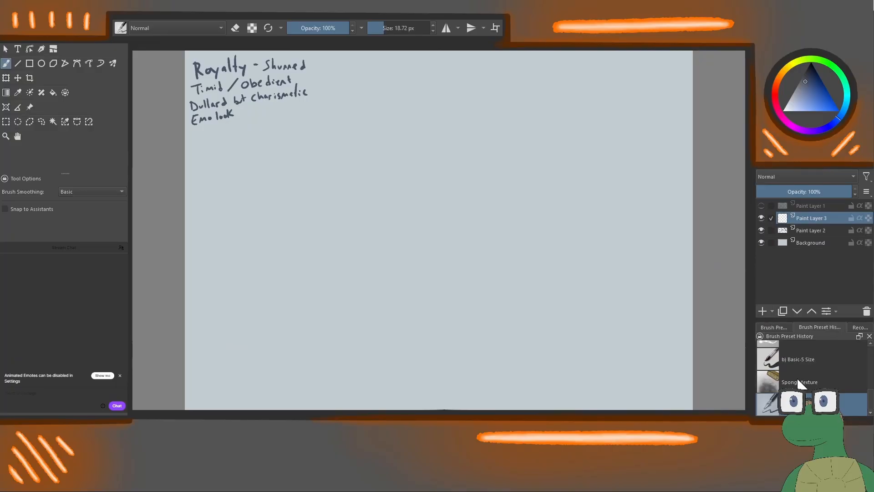
Switch to the b) Airbrush Soft preset and reduce its brush size to 18.32 px.
{"action": "scroll", "coordinate": [798, 382], "scroll_direction": "up", "scroll_amount": 2}
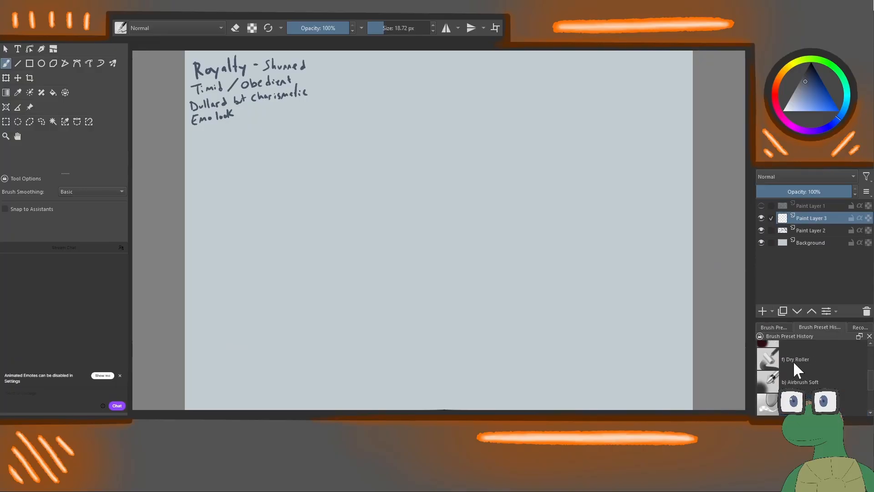
{"action": "left_click", "coordinate": [793, 377]}
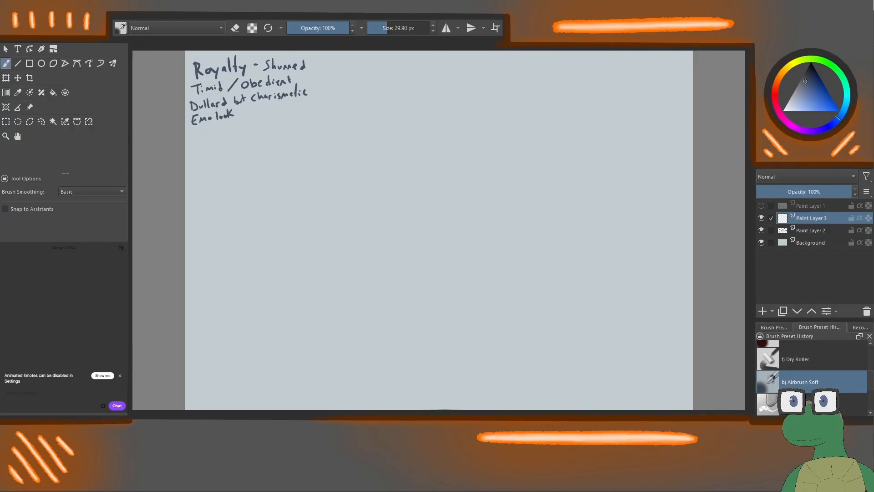
{"action": "mouse_move", "coordinate": [391, 225]}
{"action": "left_mouse_down"}
{"action": "mouse_move", "coordinate": [378, 243]}
{"action": "mouse_move", "coordinate": [551, 299]}
{"action": "left_mouse_up"}
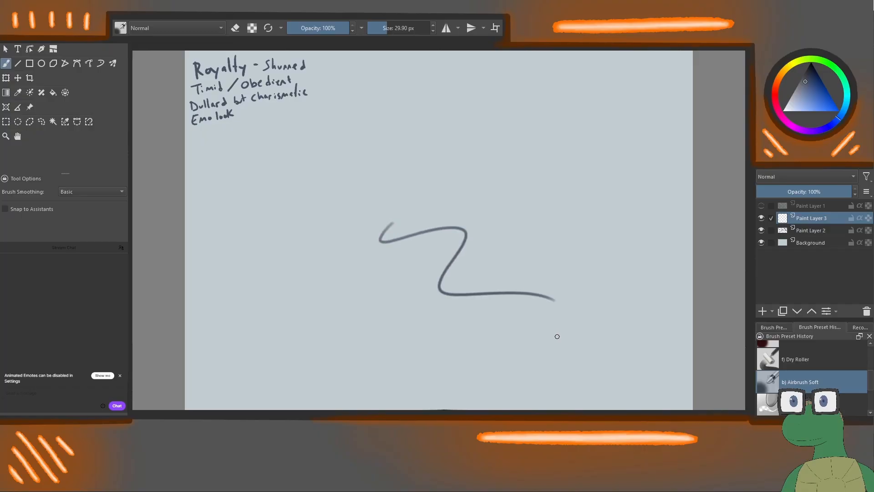
{"action": "key", "text": "ctrl+z"}
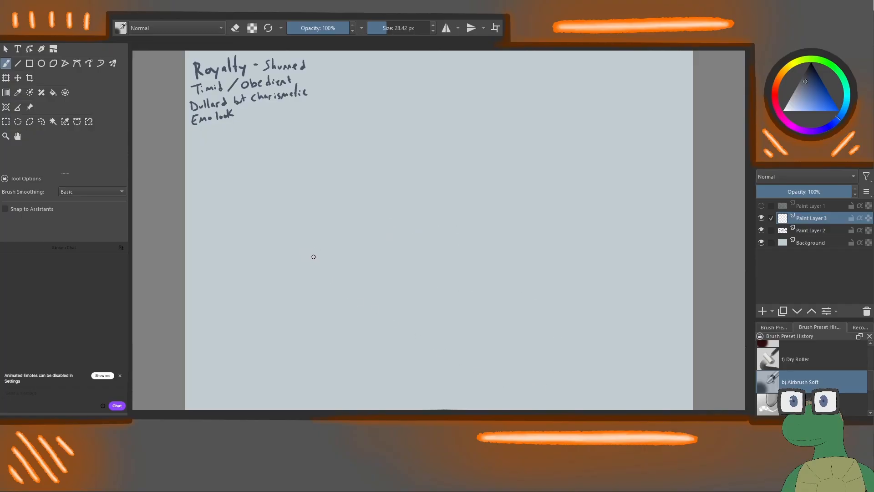
{"action": "key", "text": "bracketleft"}
{"action": "left_click_drag", "start_coordinate": [312, 264], "coordinate": [309, 267], "text": "shift"}
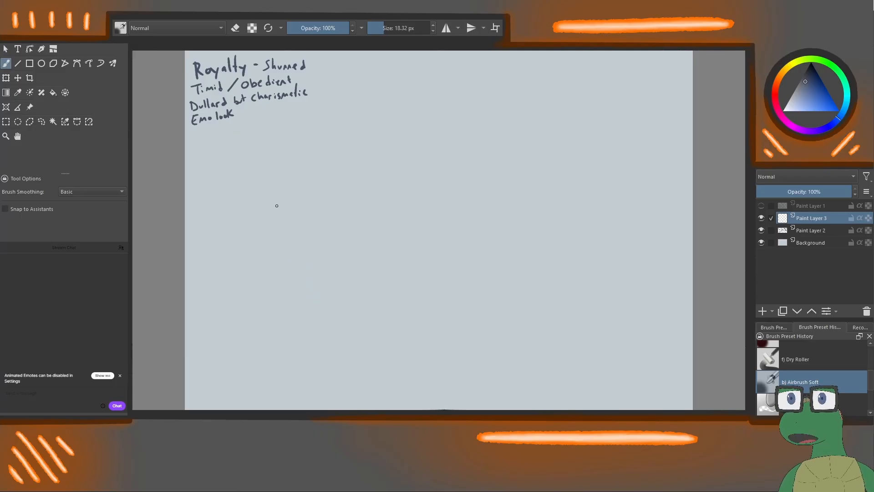
Sketch a small standing stick figure below the notes, with an oval head, shoulder line, torso, bent arms, hips and spread legs.
{"action": "mouse_move", "coordinate": [274, 190]}
{"action": "left_mouse_down"}
{"action": "mouse_move", "coordinate": [279, 211]}
{"action": "mouse_move", "coordinate": [264, 217]}
{"action": "mouse_move", "coordinate": [283, 213]}
{"action": "mouse_move", "coordinate": [265, 242]}
{"action": "mouse_move", "coordinate": [256, 302]}
{"action": "left_mouse_up"}
{"action": "mouse_move", "coordinate": [269, 246]}
{"action": "left_mouse_down"}
{"action": "mouse_move", "coordinate": [257, 258]}
{"action": "mouse_move", "coordinate": [277, 253]}
{"action": "mouse_move", "coordinate": [279, 265]}
{"action": "mouse_move", "coordinate": [254, 305]}
{"action": "left_mouse_up"}
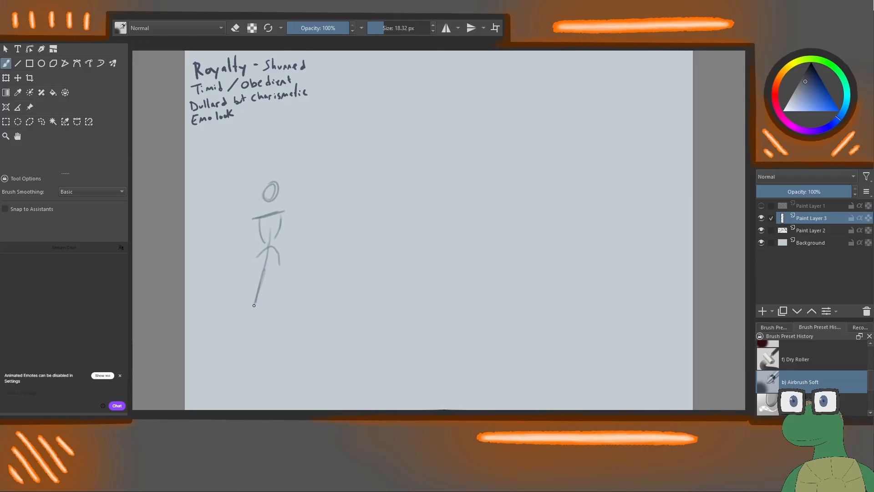
{"action": "mouse_move", "coordinate": [255, 222]}
{"action": "left_mouse_down"}
{"action": "mouse_move", "coordinate": [269, 250]}
{"action": "mouse_move", "coordinate": [262, 260]}
{"action": "left_mouse_up"}
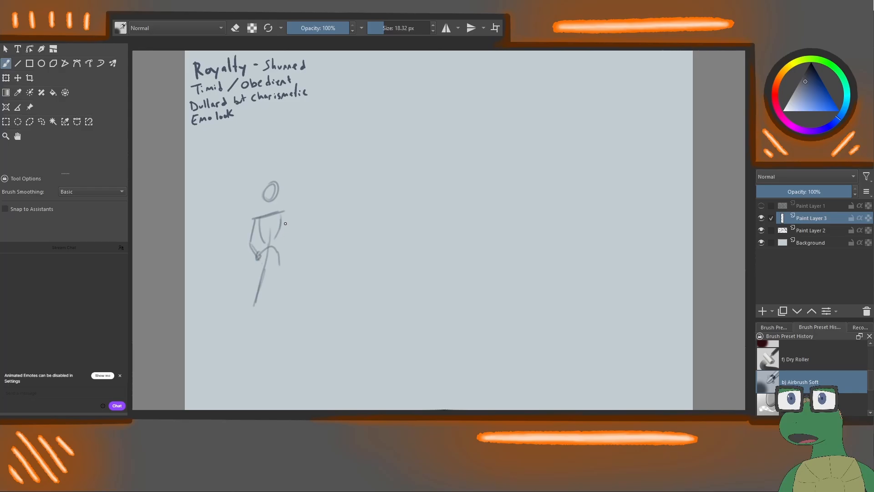
{"action": "mouse_move", "coordinate": [285, 211]}
{"action": "left_mouse_down"}
{"action": "mouse_move", "coordinate": [295, 236]}
{"action": "mouse_move", "coordinate": [279, 257]}
{"action": "left_mouse_up"}
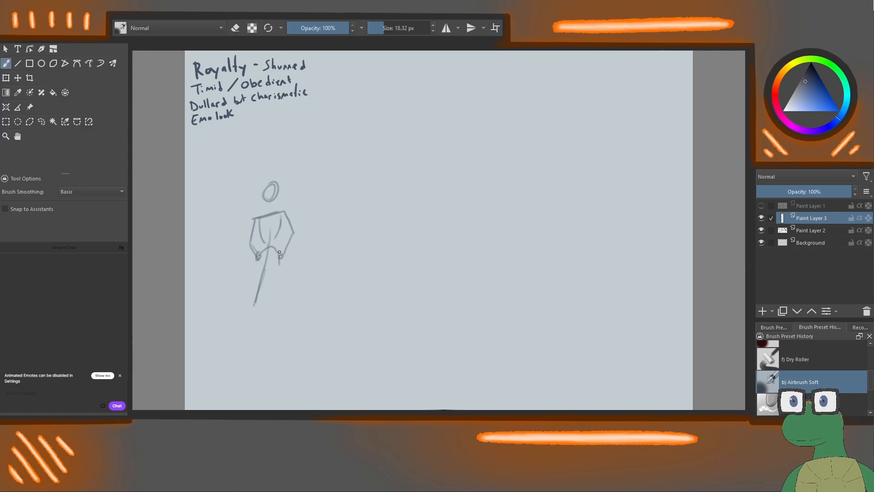
{"action": "mouse_move", "coordinate": [270, 203]}
{"action": "left_mouse_down"}
{"action": "mouse_move", "coordinate": [271, 215]}
{"action": "mouse_move", "coordinate": [273, 203]}
{"action": "left_mouse_up"}
{"action": "mouse_move", "coordinate": [280, 269]}
{"action": "left_mouse_down"}
{"action": "mouse_move", "coordinate": [257, 269]}
{"action": "mouse_move", "coordinate": [277, 268]}
{"action": "mouse_move", "coordinate": [281, 257]}
{"action": "left_mouse_up"}
{"action": "left_click_drag", "start_coordinate": [249, 315], "coordinate": [250, 315]}
{"action": "mouse_move", "coordinate": [280, 268]}
{"action": "left_mouse_down"}
{"action": "mouse_move", "coordinate": [291, 326]}
{"action": "mouse_move", "coordinate": [284, 307]}
{"action": "left_mouse_up"}
{"action": "mouse_move", "coordinate": [251, 267]}
{"action": "left_mouse_down"}
{"action": "mouse_move", "coordinate": [241, 328]}
{"action": "mouse_move", "coordinate": [250, 331]}
{"action": "mouse_move", "coordinate": [276, 300]}
{"action": "mouse_move", "coordinate": [282, 331]}
{"action": "left_mouse_up"}
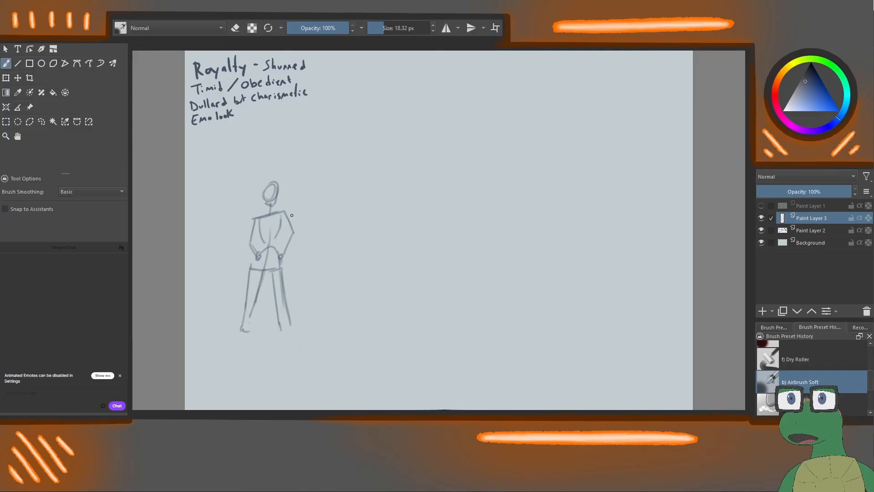
Reshape the stick figure with the Liquify transform, pushing the torso and hips sideways and the straight leg slightly inward.
{"action": "left_click", "coordinate": [6, 77]}
{"action": "left_click", "coordinate": [52, 202]}
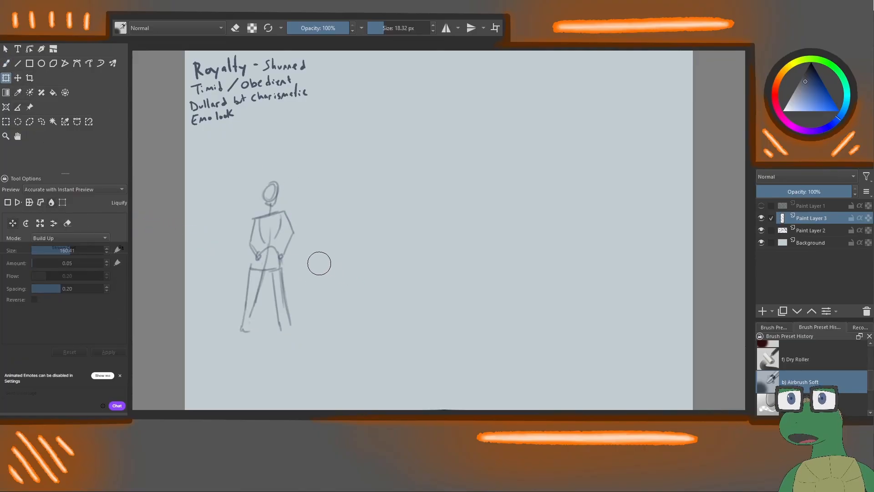
{"action": "mouse_move", "coordinate": [269, 258]}
{"action": "left_mouse_down"}
{"action": "mouse_move", "coordinate": [229, 256]}
{"action": "mouse_move", "coordinate": [269, 255]}
{"action": "mouse_move", "coordinate": [279, 241]}
{"action": "mouse_move", "coordinate": [267, 242]}
{"action": "mouse_move", "coordinate": [282, 252]}
{"action": "mouse_move", "coordinate": [265, 262]}
{"action": "mouse_move", "coordinate": [249, 324]}
{"action": "mouse_move", "coordinate": [270, 273]}
{"action": "left_mouse_up"}
{"action": "left_click_drag", "start_coordinate": [273, 231], "coordinate": [285, 222]}
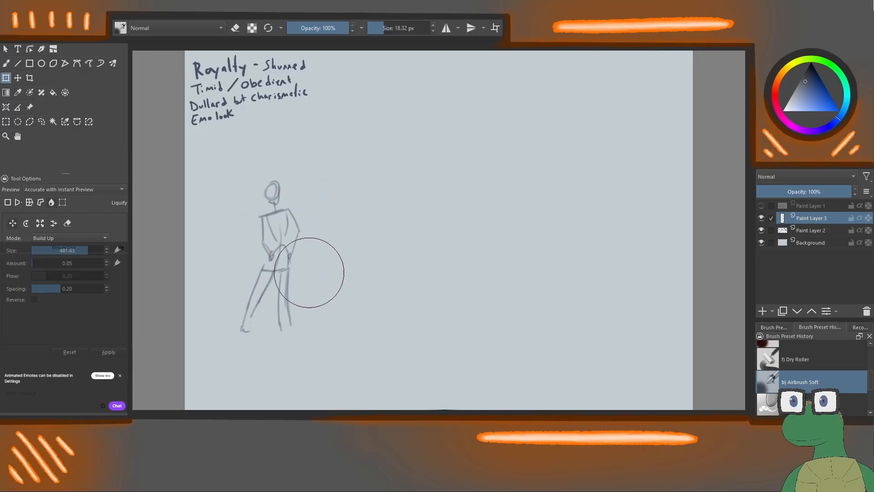
{"action": "mouse_move", "coordinate": [308, 334]}
{"action": "left_mouse_down"}
{"action": "mouse_move", "coordinate": [284, 327]}
{"action": "mouse_move", "coordinate": [296, 310]}
{"action": "left_mouse_up"}
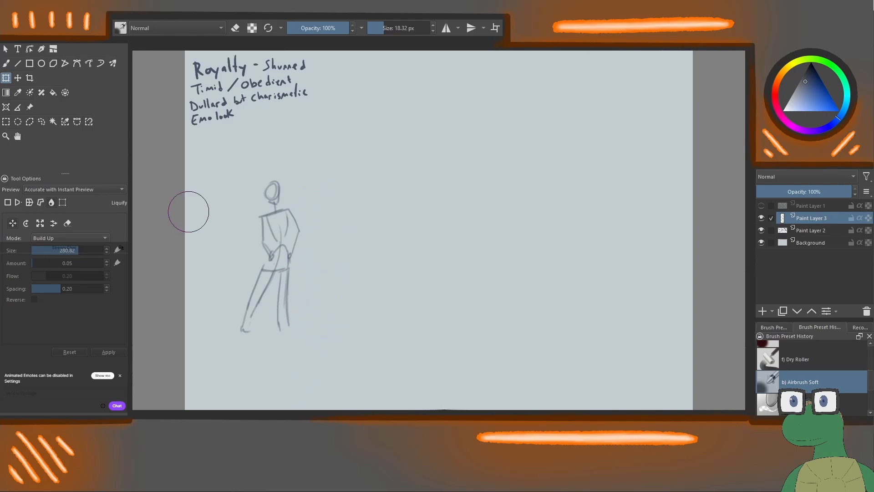
Sketch a second figure beside the first, with an oval head, slanted shoulders, a ribcage and a curved spine line.
{"action": "key", "text": "b"}
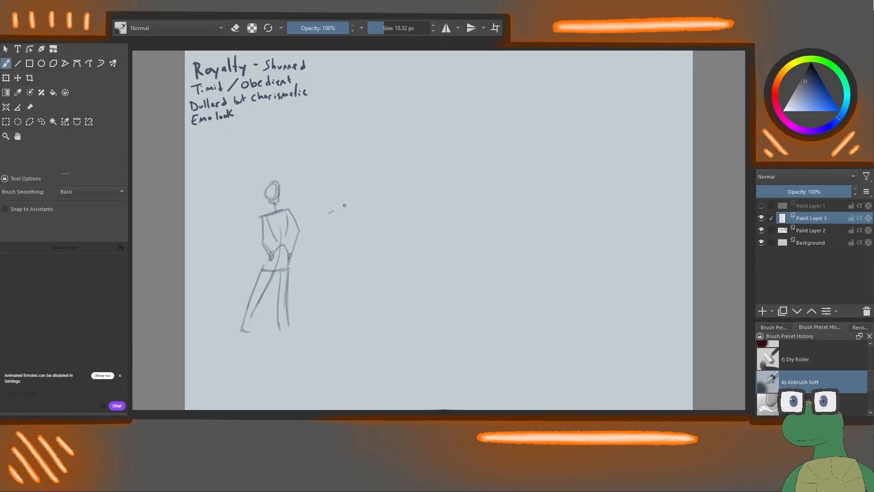
{"action": "mouse_move", "coordinate": [334, 210]}
{"action": "left_mouse_down"}
{"action": "mouse_move", "coordinate": [331, 264]}
{"action": "mouse_move", "coordinate": [332, 213]}
{"action": "mouse_move", "coordinate": [335, 270]}
{"action": "left_mouse_up"}
{"action": "left_click_drag", "start_coordinate": [326, 236], "coordinate": [336, 295]}
{"action": "left_click_drag", "start_coordinate": [332, 293], "coordinate": [328, 311]}
{"action": "left_click_drag", "start_coordinate": [339, 207], "coordinate": [330, 210]}
{"action": "left_click_drag", "start_coordinate": [322, 221], "coordinate": [320, 227]}
{"action": "mouse_move", "coordinate": [348, 198]}
{"action": "left_mouse_down"}
{"action": "mouse_move", "coordinate": [342, 181]}
{"action": "mouse_move", "coordinate": [343, 210]}
{"action": "mouse_move", "coordinate": [315, 213]}
{"action": "left_mouse_up"}
{"action": "mouse_move", "coordinate": [315, 213]}
{"action": "left_mouse_down"}
{"action": "mouse_move", "coordinate": [348, 218]}
{"action": "mouse_move", "coordinate": [339, 231]}
{"action": "mouse_move", "coordinate": [318, 223]}
{"action": "mouse_move", "coordinate": [324, 240]}
{"action": "mouse_move", "coordinate": [320, 221]}
{"action": "mouse_move", "coordinate": [346, 217]}
{"action": "mouse_move", "coordinate": [340, 213]}
{"action": "mouse_move", "coordinate": [336, 231]}
{"action": "mouse_move", "coordinate": [318, 236]}
{"action": "mouse_move", "coordinate": [326, 248]}
{"action": "left_mouse_up"}
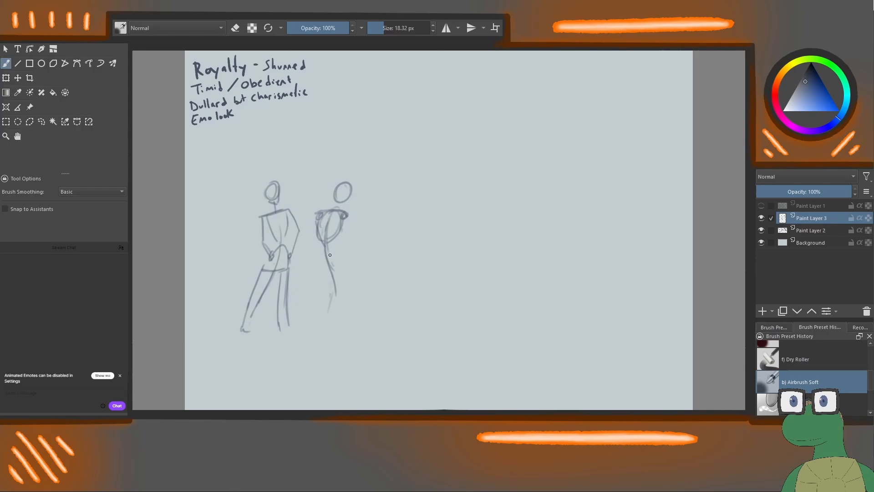
Add the arms, hips and bent legs to the second figure, then define its jaw and neck.
{"action": "mouse_move", "coordinate": [344, 215]}
{"action": "left_mouse_down"}
{"action": "mouse_move", "coordinate": [338, 259]}
{"action": "mouse_move", "coordinate": [327, 262]}
{"action": "left_mouse_up"}
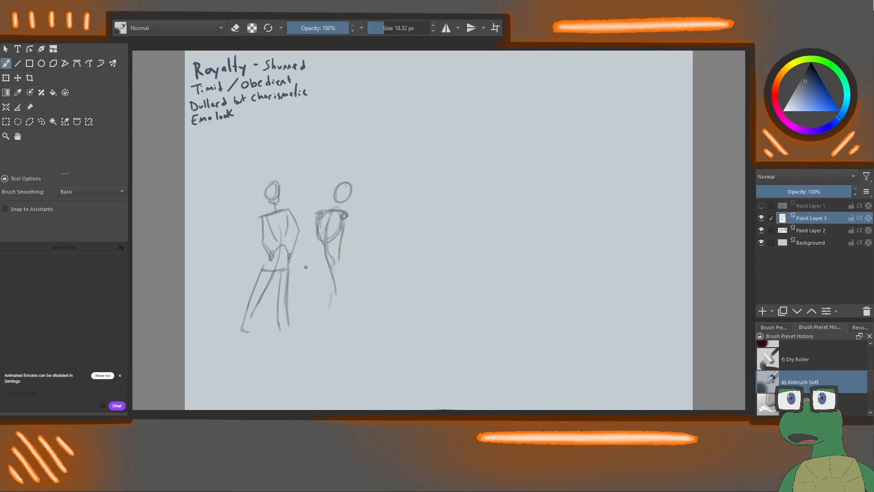
{"action": "mouse_move", "coordinate": [314, 253]}
{"action": "left_mouse_down"}
{"action": "mouse_move", "coordinate": [315, 273]}
{"action": "mouse_move", "coordinate": [320, 249]}
{"action": "mouse_move", "coordinate": [331, 253]}
{"action": "mouse_move", "coordinate": [315, 286]}
{"action": "mouse_move", "coordinate": [319, 262]}
{"action": "mouse_move", "coordinate": [331, 285]}
{"action": "mouse_move", "coordinate": [330, 270]}
{"action": "mouse_move", "coordinate": [333, 297]}
{"action": "mouse_move", "coordinate": [316, 328]}
{"action": "left_mouse_up"}
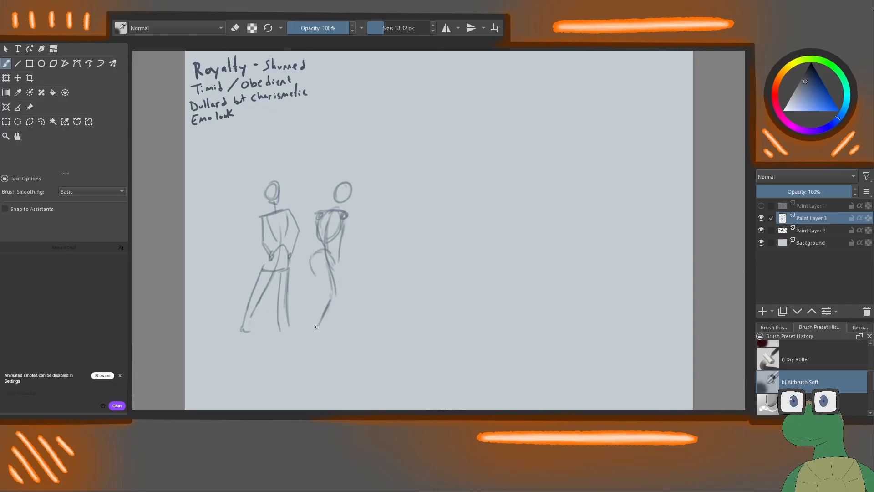
{"action": "mouse_move", "coordinate": [316, 273]}
{"action": "left_mouse_down"}
{"action": "mouse_move", "coordinate": [323, 293]}
{"action": "mouse_move", "coordinate": [334, 272]}
{"action": "mouse_move", "coordinate": [343, 300]}
{"action": "left_mouse_up"}
{"action": "left_click_drag", "start_coordinate": [339, 224], "coordinate": [336, 257]}
{"action": "left_click_drag", "start_coordinate": [320, 220], "coordinate": [326, 252]}
{"action": "left_click_drag", "start_coordinate": [324, 223], "coordinate": [340, 279]}
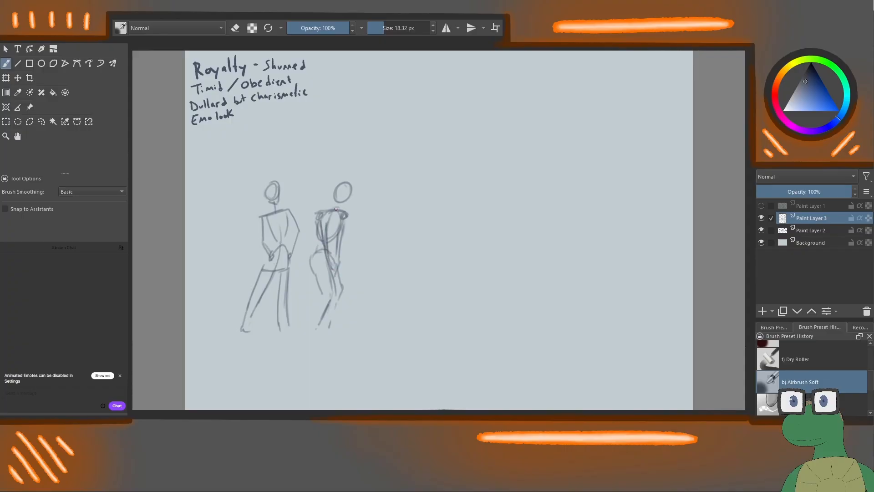
{"action": "left_click_drag", "start_coordinate": [349, 190], "coordinate": [345, 206]}
{"action": "left_click_drag", "start_coordinate": [335, 203], "coordinate": [330, 214]}
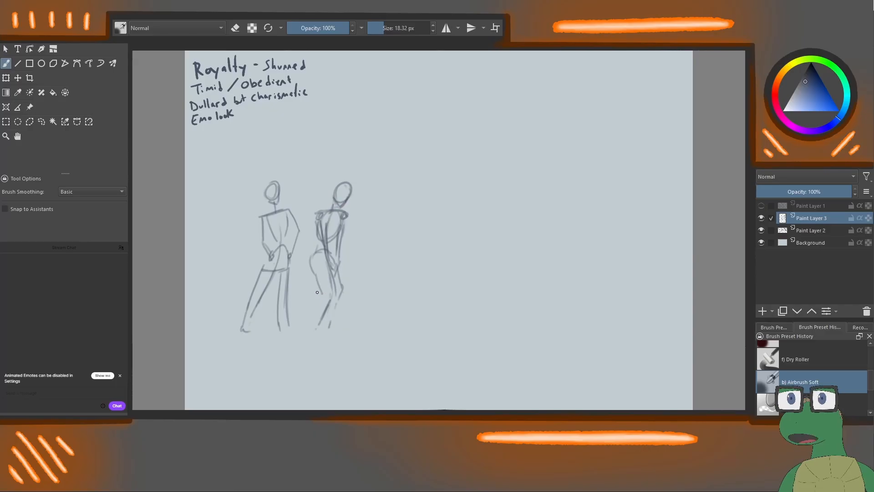
Finish the second figure's lower leg and sketch a third figure beside it with an oval head, level shoulders, ribcage, hips and one inward-bent leg.
{"action": "left_click_drag", "start_coordinate": [322, 297], "coordinate": [310, 328]}
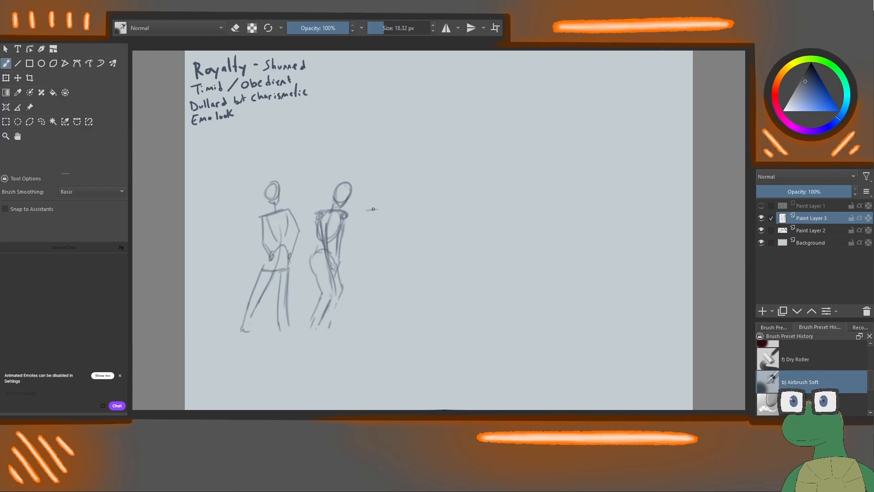
{"action": "mouse_move", "coordinate": [366, 209]}
{"action": "left_mouse_down"}
{"action": "mouse_move", "coordinate": [403, 208]}
{"action": "mouse_move", "coordinate": [387, 237]}
{"action": "left_mouse_up"}
{"action": "mouse_move", "coordinate": [396, 205]}
{"action": "left_mouse_down"}
{"action": "mouse_move", "coordinate": [393, 228]}
{"action": "mouse_move", "coordinate": [392, 210]}
{"action": "left_mouse_up"}
{"action": "mouse_move", "coordinate": [383, 177]}
{"action": "left_mouse_down"}
{"action": "mouse_move", "coordinate": [383, 203]}
{"action": "mouse_move", "coordinate": [387, 193]}
{"action": "mouse_move", "coordinate": [375, 198]}
{"action": "left_mouse_up"}
{"action": "mouse_move", "coordinate": [372, 261]}
{"action": "left_mouse_down"}
{"action": "mouse_move", "coordinate": [378, 247]}
{"action": "mouse_move", "coordinate": [402, 255]}
{"action": "mouse_move", "coordinate": [399, 248]}
{"action": "mouse_move", "coordinate": [368, 258]}
{"action": "mouse_move", "coordinate": [379, 295]}
{"action": "mouse_move", "coordinate": [386, 275]}
{"action": "mouse_move", "coordinate": [388, 289]}
{"action": "mouse_move", "coordinate": [367, 332]}
{"action": "left_mouse_up"}
{"action": "left_click_drag", "start_coordinate": [379, 293], "coordinate": [367, 327]}
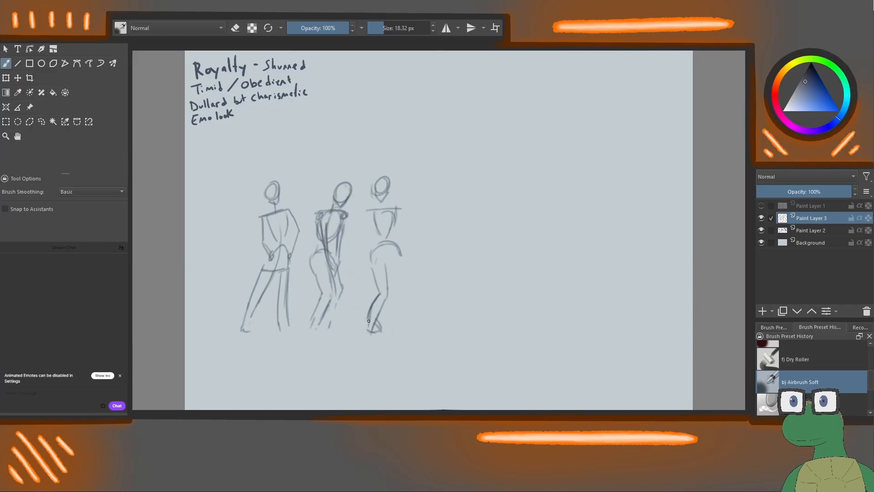
Add the third figure's other leg and two arms that meet in front of the hips.
{"action": "mouse_move", "coordinate": [400, 267]}
{"action": "left_mouse_down"}
{"action": "mouse_move", "coordinate": [400, 254]}
{"action": "mouse_move", "coordinate": [394, 295]}
{"action": "mouse_move", "coordinate": [403, 315]}
{"action": "mouse_move", "coordinate": [395, 327]}
{"action": "mouse_move", "coordinate": [406, 319]}
{"action": "left_mouse_up"}
{"action": "mouse_move", "coordinate": [367, 214]}
{"action": "left_mouse_down"}
{"action": "mouse_move", "coordinate": [383, 263]}
{"action": "mouse_move", "coordinate": [400, 223]}
{"action": "mouse_move", "coordinate": [394, 240]}
{"action": "mouse_move", "coordinate": [398, 226]}
{"action": "mouse_move", "coordinate": [374, 248]}
{"action": "left_mouse_up"}
{"action": "left_click_drag", "start_coordinate": [394, 218], "coordinate": [381, 252]}
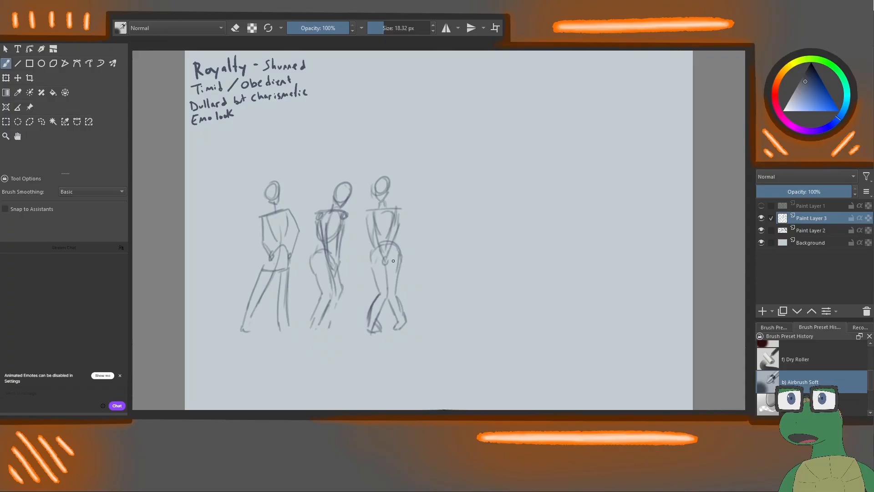
Erase the third figure's outer lower leg and redraw it from the knee to the foot.
{"action": "key", "text": "e"}
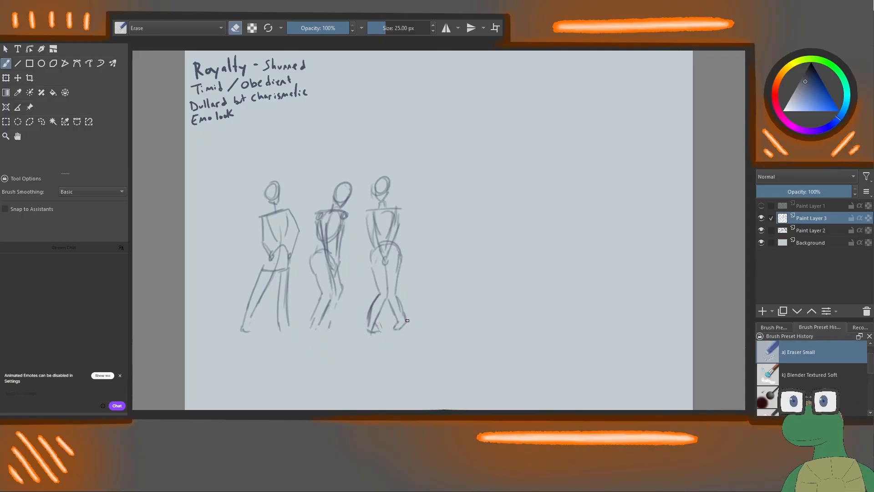
{"action": "mouse_move", "coordinate": [402, 325]}
{"action": "left_mouse_down"}
{"action": "mouse_move", "coordinate": [387, 332]}
{"action": "mouse_move", "coordinate": [392, 300]}
{"action": "left_mouse_up"}
{"action": "key", "text": "slash"}
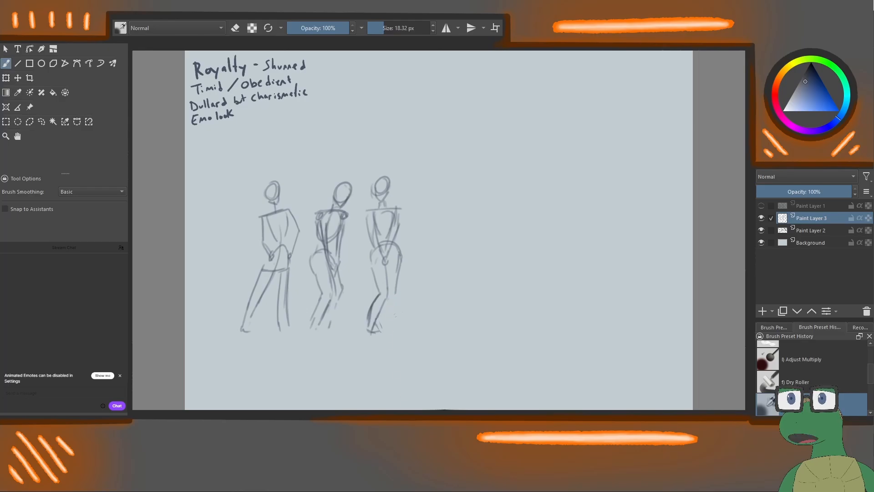
{"action": "left_click_drag", "start_coordinate": [390, 295], "coordinate": [400, 328]}
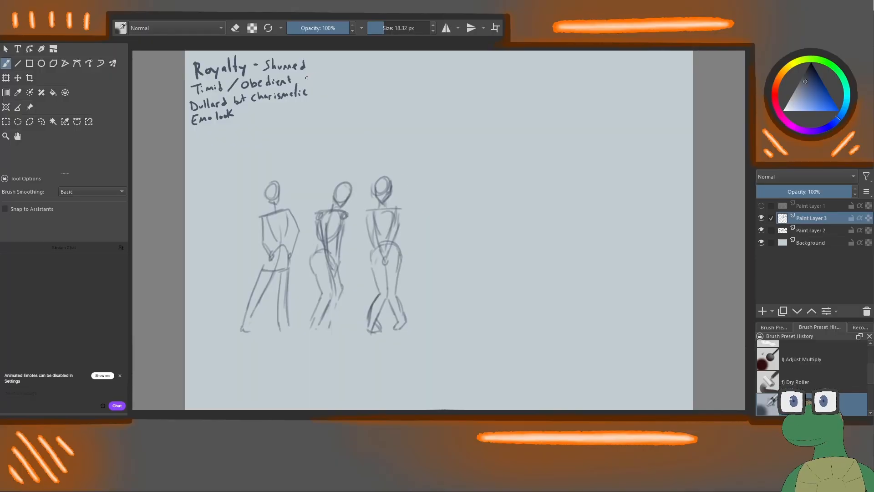
Add a small mark with a short stroke beneath it after the word "Shunned" in the notes.
{"action": "left_click_drag", "start_coordinate": [315, 77], "coordinate": [303, 78]}
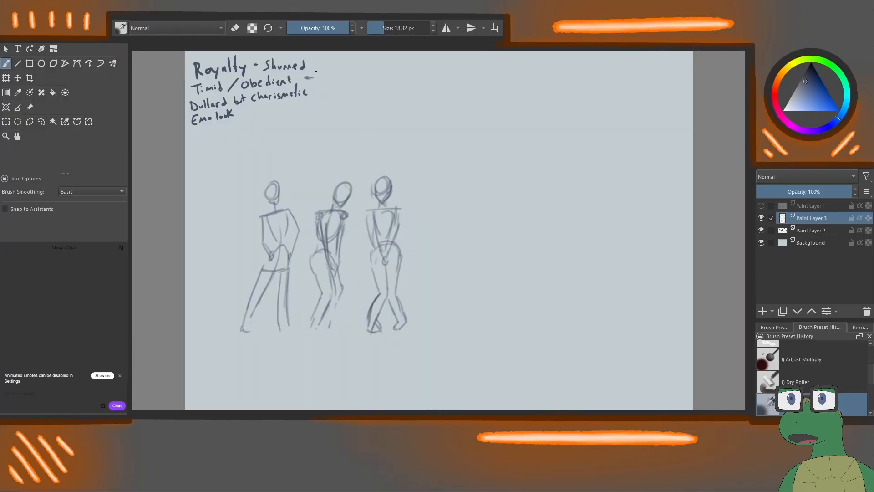
{"action": "left_click_drag", "start_coordinate": [312, 65], "coordinate": [316, 72]}
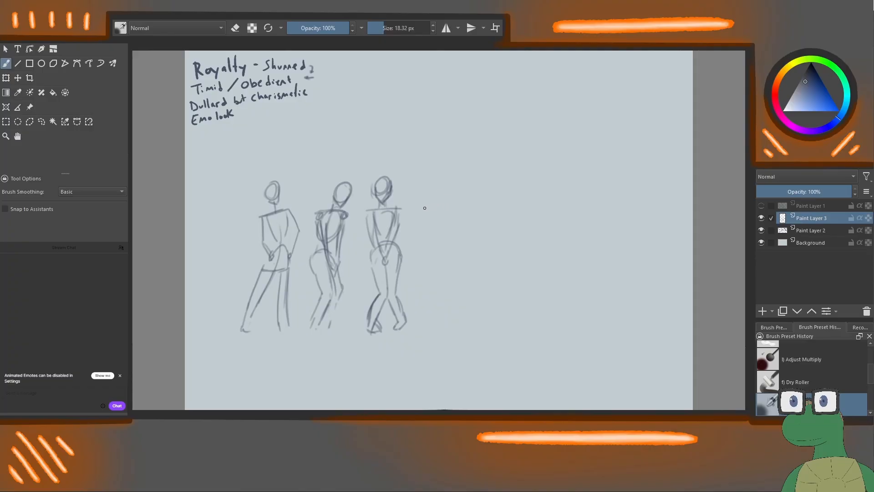
Sketch a fourth standing figure beside the third, with a round head, level shoulders, narrow waist, hips and two slightly spread legs.
{"action": "mouse_move", "coordinate": [425, 208]}
{"action": "left_mouse_down"}
{"action": "mouse_move", "coordinate": [455, 207]}
{"action": "mouse_move", "coordinate": [440, 201]}
{"action": "mouse_move", "coordinate": [446, 186]}
{"action": "mouse_move", "coordinate": [430, 197]}
{"action": "mouse_move", "coordinate": [433, 180]}
{"action": "mouse_move", "coordinate": [445, 190]}
{"action": "mouse_move", "coordinate": [433, 200]}
{"action": "mouse_move", "coordinate": [446, 191]}
{"action": "left_mouse_up"}
{"action": "mouse_move", "coordinate": [455, 214]}
{"action": "left_mouse_down"}
{"action": "mouse_move", "coordinate": [447, 232]}
{"action": "mouse_move", "coordinate": [432, 234]}
{"action": "mouse_move", "coordinate": [426, 258]}
{"action": "mouse_move", "coordinate": [458, 249]}
{"action": "mouse_move", "coordinate": [451, 254]}
{"action": "mouse_move", "coordinate": [458, 323]}
{"action": "left_mouse_up"}
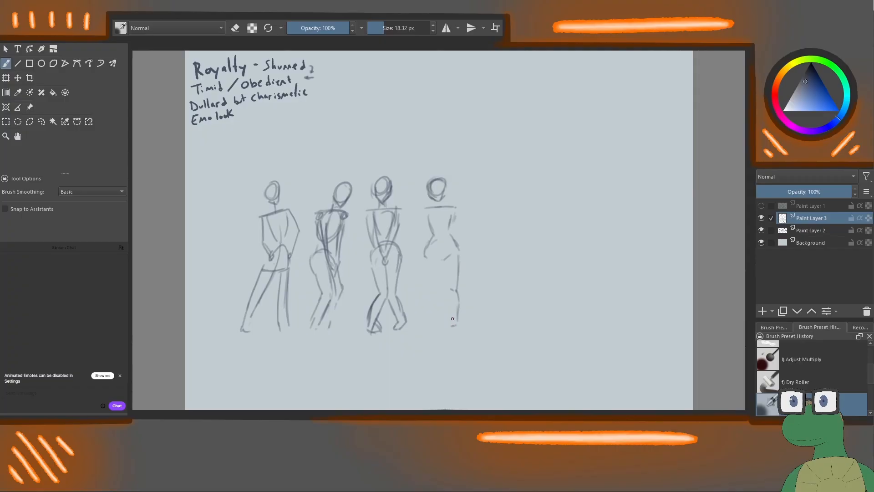
{"action": "left_click_drag", "start_coordinate": [437, 261], "coordinate": [431, 286]}
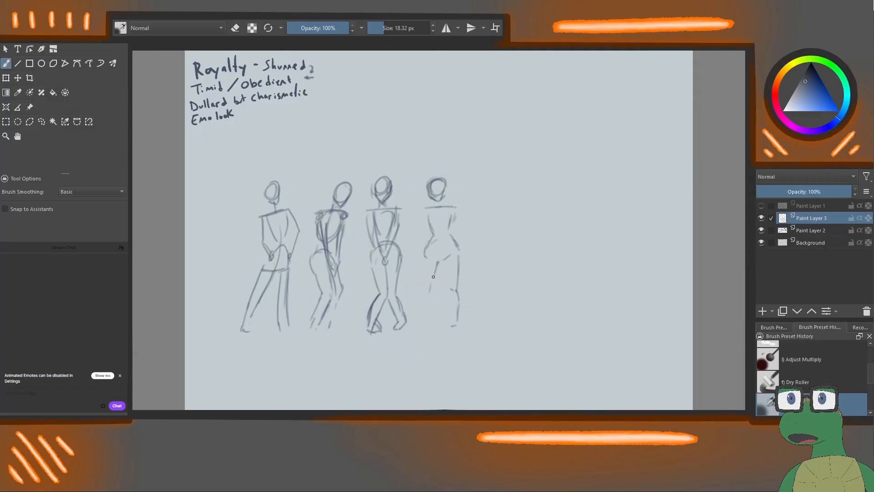
{"action": "left_click_drag", "start_coordinate": [427, 253], "coordinate": [422, 316]}
{"action": "mouse_move", "coordinate": [422, 283]}
{"action": "left_mouse_down"}
{"action": "mouse_move", "coordinate": [416, 312]}
{"action": "mouse_move", "coordinate": [433, 331]}
{"action": "mouse_move", "coordinate": [419, 317]}
{"action": "mouse_move", "coordinate": [428, 326]}
{"action": "mouse_move", "coordinate": [421, 331]}
{"action": "mouse_move", "coordinate": [414, 317]}
{"action": "mouse_move", "coordinate": [455, 323]}
{"action": "left_mouse_up"}
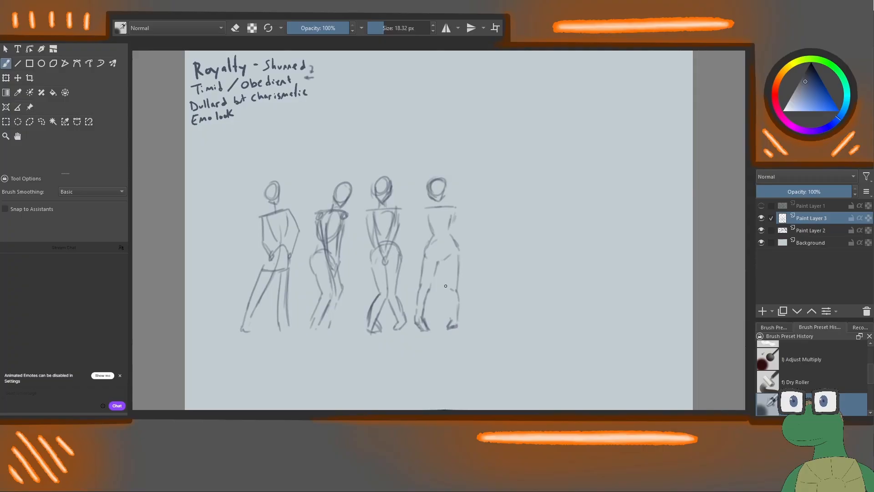
{"action": "left_click_drag", "start_coordinate": [452, 291], "coordinate": [450, 316]}
{"action": "left_click_drag", "start_coordinate": [446, 262], "coordinate": [457, 291]}
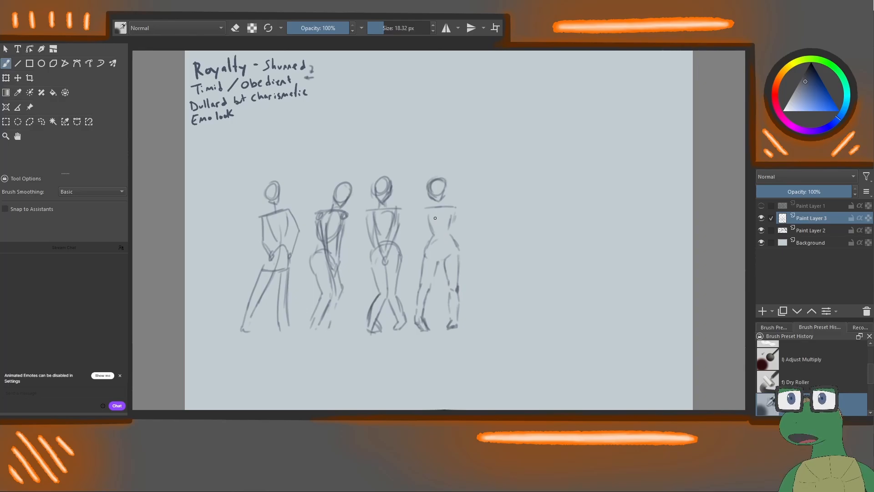
Give the fourth figure one arm folded to the chest, one arm hanging beside the hip, and a neck.
{"action": "mouse_move", "coordinate": [432, 217]}
{"action": "left_mouse_down"}
{"action": "mouse_move", "coordinate": [438, 212]}
{"action": "mouse_move", "coordinate": [419, 237]}
{"action": "mouse_move", "coordinate": [424, 211]}
{"action": "mouse_move", "coordinate": [420, 229]}
{"action": "left_mouse_up"}
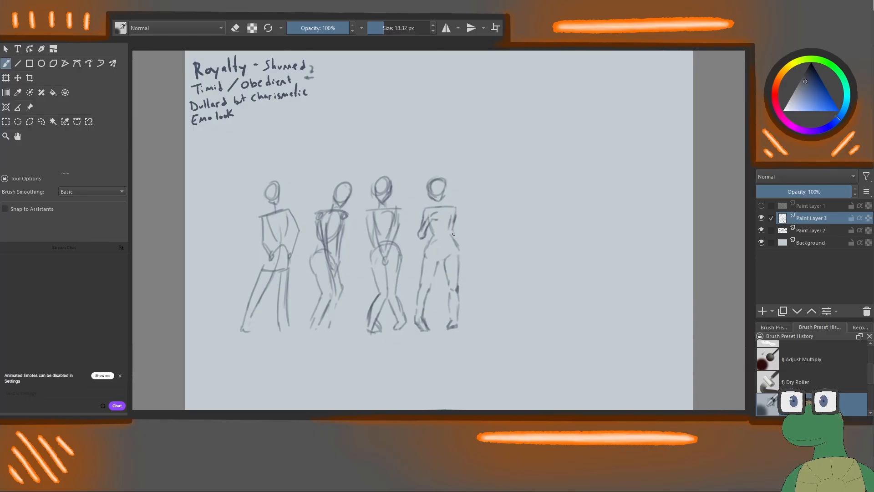
{"action": "left_click_drag", "start_coordinate": [454, 234], "coordinate": [463, 250]}
{"action": "left_click_drag", "start_coordinate": [435, 203], "coordinate": [435, 208]}
Start a fifth figure leaning forward, with a lowered head, neck, shoulder, slanted back and an arm reaching behind the hips.
{"action": "mouse_move", "coordinate": [497, 217]}
{"action": "left_mouse_down"}
{"action": "mouse_move", "coordinate": [513, 214]}
{"action": "mouse_move", "coordinate": [489, 200]}
{"action": "mouse_move", "coordinate": [505, 204]}
{"action": "left_mouse_up"}
{"action": "left_click_drag", "start_coordinate": [506, 206], "coordinate": [513, 212]}
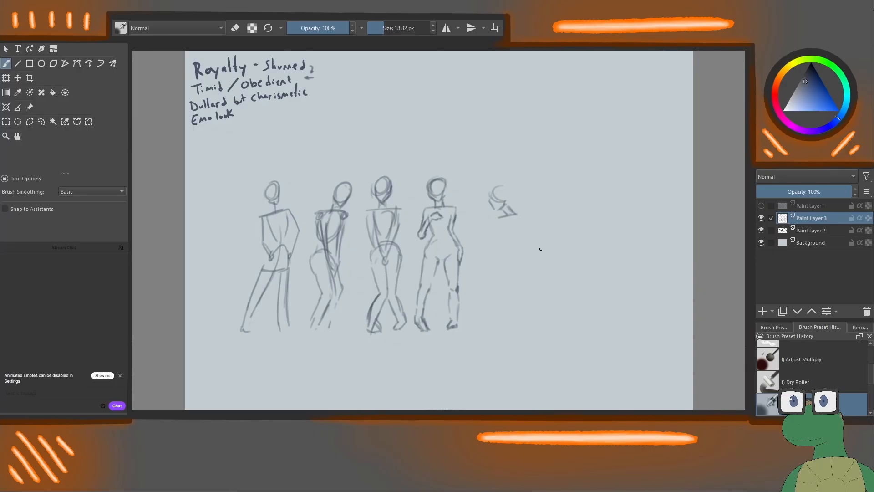
{"action": "mouse_move", "coordinate": [536, 249]}
{"action": "left_mouse_down"}
{"action": "mouse_move", "coordinate": [546, 258]}
{"action": "mouse_move", "coordinate": [525, 252]}
{"action": "left_mouse_up"}
{"action": "left_click_drag", "start_coordinate": [517, 213], "coordinate": [534, 243]}
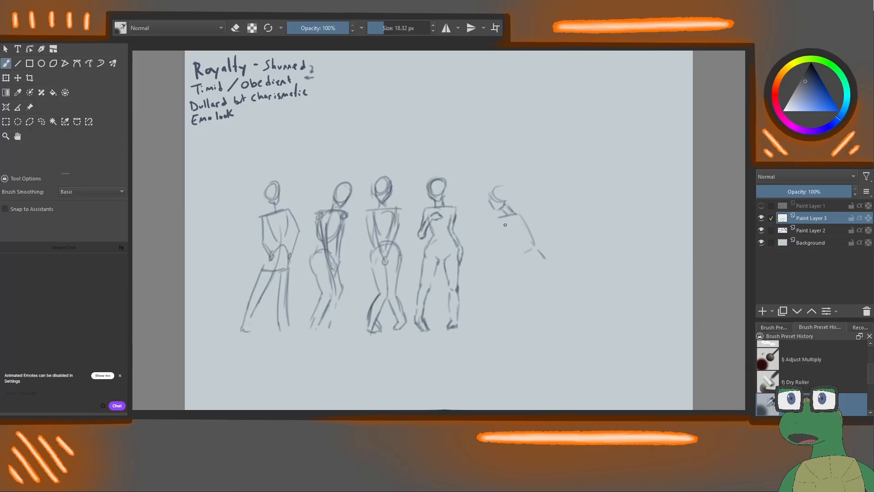
{"action": "mouse_move", "coordinate": [508, 221]}
{"action": "left_mouse_down"}
{"action": "mouse_move", "coordinate": [524, 235]}
{"action": "mouse_move", "coordinate": [509, 232]}
{"action": "mouse_move", "coordinate": [542, 251]}
{"action": "left_mouse_up"}
{"action": "left_click_drag", "start_coordinate": [509, 221], "coordinate": [548, 253]}
Try a forward-hanging arm on the leaning figure, erase it, and draw the front line of the torso instead.
{"action": "mouse_move", "coordinate": [501, 217]}
{"action": "left_mouse_down"}
{"action": "mouse_move", "coordinate": [497, 245]}
{"action": "mouse_move", "coordinate": [513, 247]}
{"action": "left_mouse_up"}
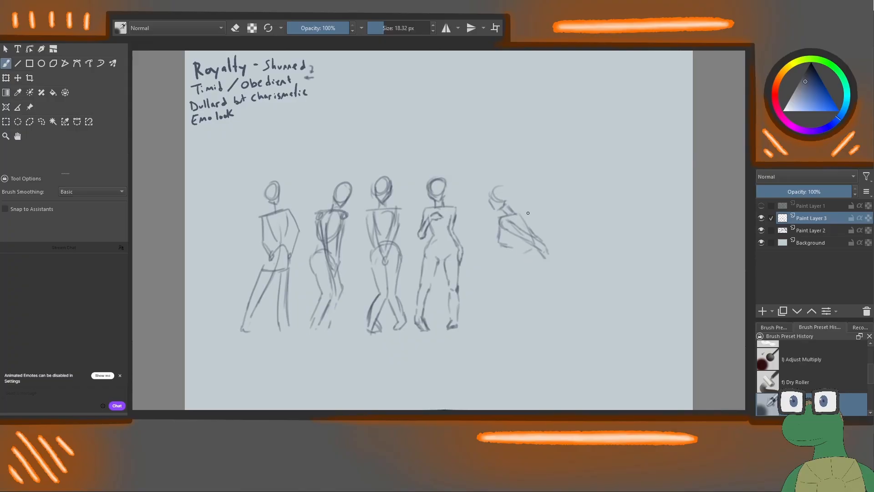
{"action": "key", "text": "e"}
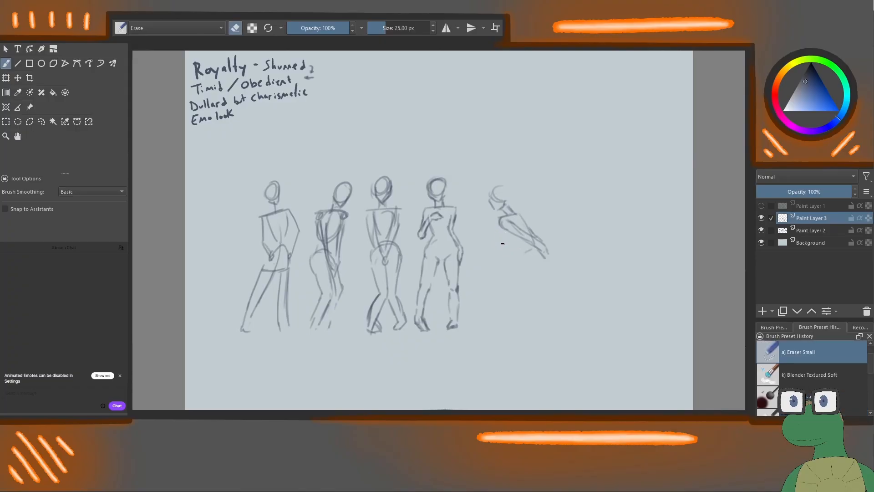
{"action": "key", "text": "e"}
{"action": "left_click_drag", "start_coordinate": [506, 230], "coordinate": [519, 248]}
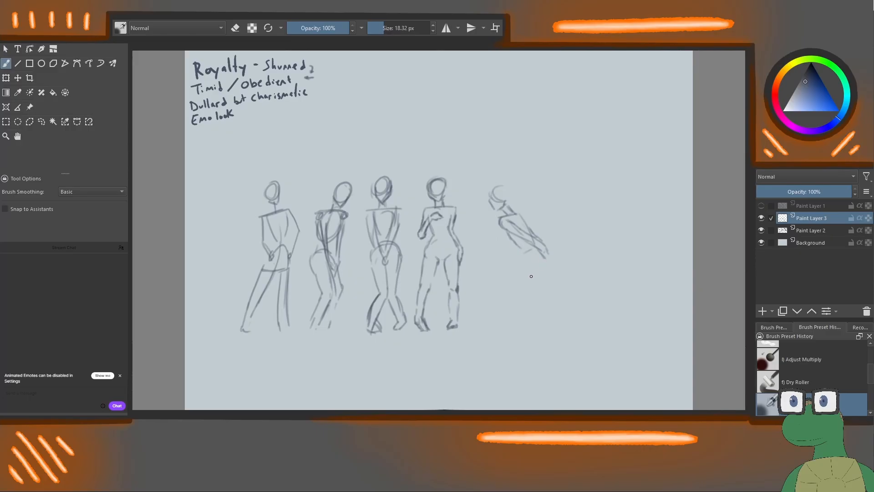
Draw the leaning figure's straight standing leg with its foot and the other leg stretched forward on its heel.
{"action": "mouse_move", "coordinate": [523, 253]}
{"action": "left_mouse_down"}
{"action": "mouse_move", "coordinate": [521, 317]}
{"action": "mouse_move", "coordinate": [522, 305]}
{"action": "mouse_move", "coordinate": [508, 326]}
{"action": "mouse_move", "coordinate": [528, 325]}
{"action": "left_mouse_up"}
{"action": "left_click_drag", "start_coordinate": [530, 289], "coordinate": [528, 312]}
{"action": "left_click_drag", "start_coordinate": [538, 256], "coordinate": [529, 318]}
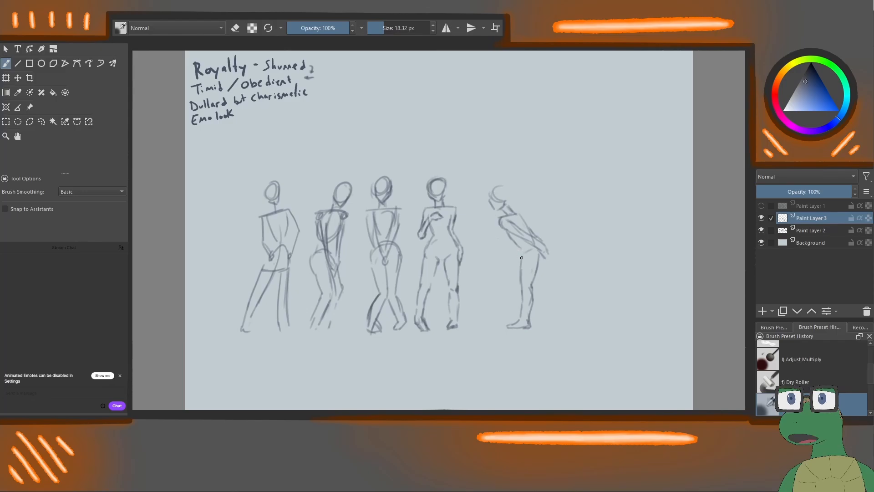
{"action": "left_click_drag", "start_coordinate": [519, 254], "coordinate": [484, 301]}
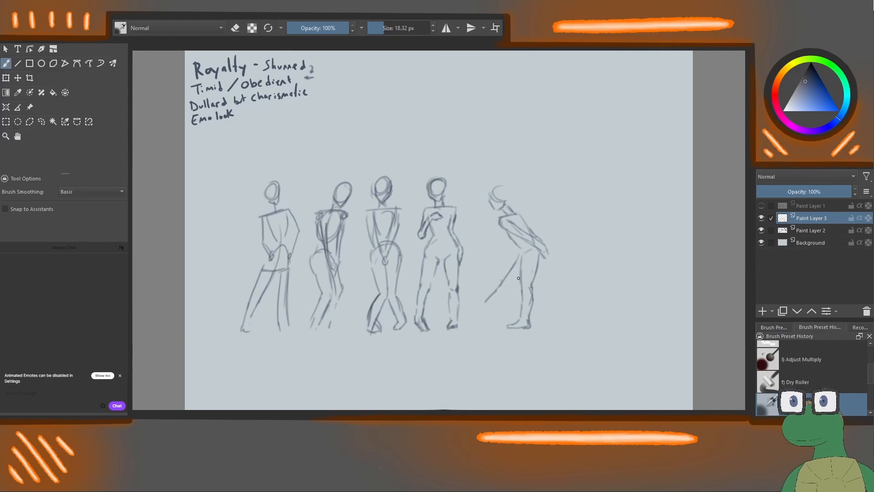
{"action": "left_click_drag", "start_coordinate": [518, 278], "coordinate": [487, 308]}
{"action": "mouse_move", "coordinate": [483, 307]}
{"action": "left_mouse_down"}
{"action": "mouse_move", "coordinate": [468, 309]}
{"action": "mouse_move", "coordinate": [490, 307]}
{"action": "mouse_move", "coordinate": [485, 314]}
{"action": "left_mouse_up"}
Add facial guide lines to the heads of the fifth, fourth, third and first figures.
{"action": "left_click_drag", "start_coordinate": [500, 190], "coordinate": [495, 210]}
{"action": "left_click_drag", "start_coordinate": [437, 183], "coordinate": [435, 199]}
{"action": "left_click_drag", "start_coordinate": [383, 183], "coordinate": [382, 199]}
{"action": "left_click_drag", "start_coordinate": [272, 185], "coordinate": [274, 202]}
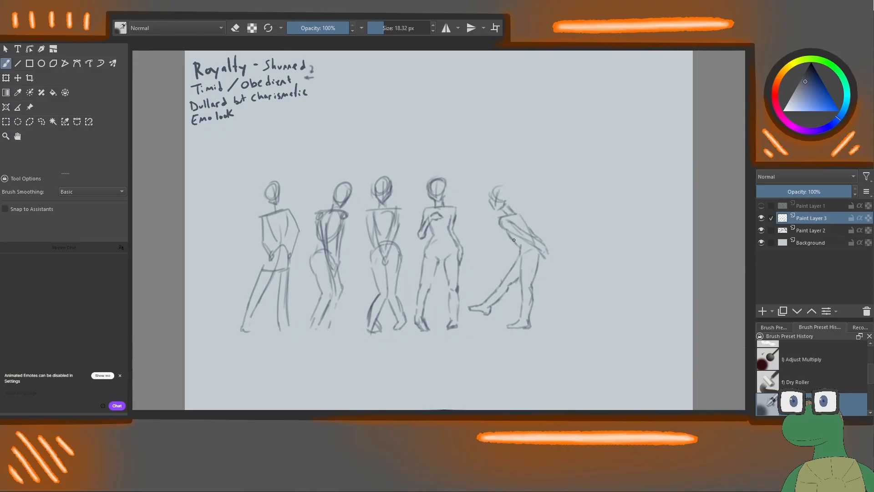
Switch to Paint Layer 2 and sketch a sixth figure beside the leaning one, with a shoulder line, tapered waist, hips and jaw.
{"action": "key", "text": "e"}
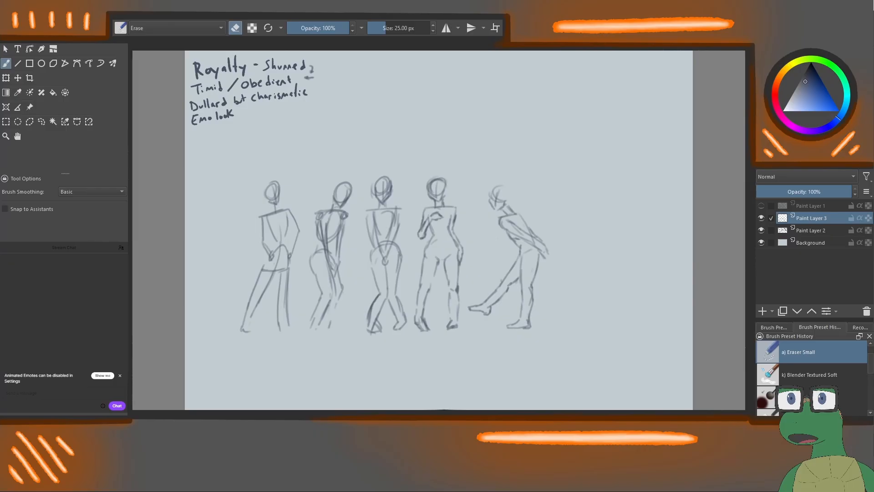
{"action": "right_click", "coordinate": [642, 214]}
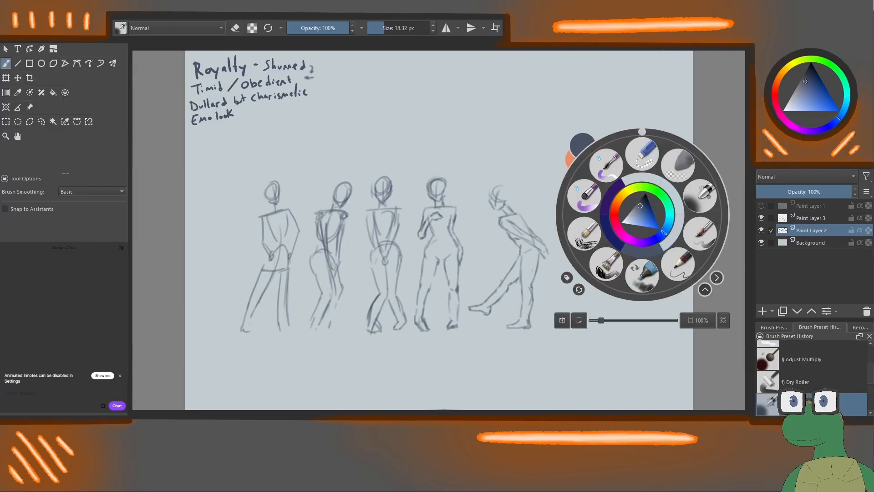
{"action": "mouse_move", "coordinate": [810, 229]}
{"action": "left_mouse_down"}
{"action": "mouse_move", "coordinate": [521, 189]}
{"action": "mouse_move", "coordinate": [824, 234]}
{"action": "mouse_move", "coordinate": [809, 234]}
{"action": "left_mouse_up"}
{"action": "left_click", "coordinate": [523, 182]}
{"action": "left_click_drag", "start_coordinate": [530, 194], "coordinate": [564, 203]}
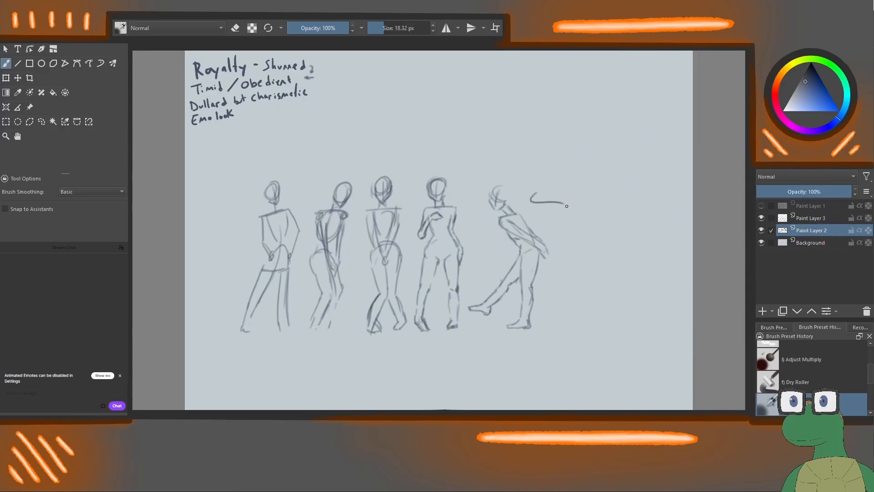
{"action": "key", "text": "ctrl+z"}
{"action": "left_click_drag", "start_coordinate": [565, 203], "coordinate": [601, 202]}
{"action": "mouse_move", "coordinate": [578, 223]}
{"action": "left_mouse_down"}
{"action": "mouse_move", "coordinate": [575, 231]}
{"action": "mouse_move", "coordinate": [596, 223]}
{"action": "mouse_move", "coordinate": [568, 255]}
{"action": "mouse_move", "coordinate": [601, 242]}
{"action": "mouse_move", "coordinate": [609, 258]}
{"action": "mouse_move", "coordinate": [585, 265]}
{"action": "left_mouse_up"}
{"action": "left_click_drag", "start_coordinate": [577, 194], "coordinate": [579, 195]}
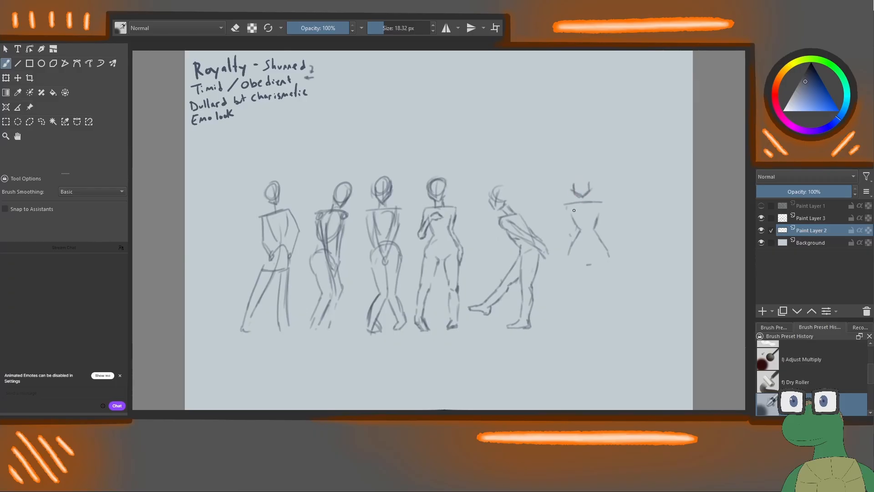
Draw the sixth figure's arms bent upward with both hands held against the sides of the face.
{"action": "left_click_drag", "start_coordinate": [566, 213], "coordinate": [568, 211]}
{"action": "key", "text": "ctrl+z"}
{"action": "key", "text": "ctrl+z"}
{"action": "left_click_drag", "start_coordinate": [572, 209], "coordinate": [576, 227]}
{"action": "mouse_move", "coordinate": [578, 199]}
{"action": "left_mouse_down"}
{"action": "mouse_move", "coordinate": [566, 226]}
{"action": "mouse_move", "coordinate": [607, 217]}
{"action": "mouse_move", "coordinate": [591, 192]}
{"action": "mouse_move", "coordinate": [606, 211]}
{"action": "left_mouse_up"}
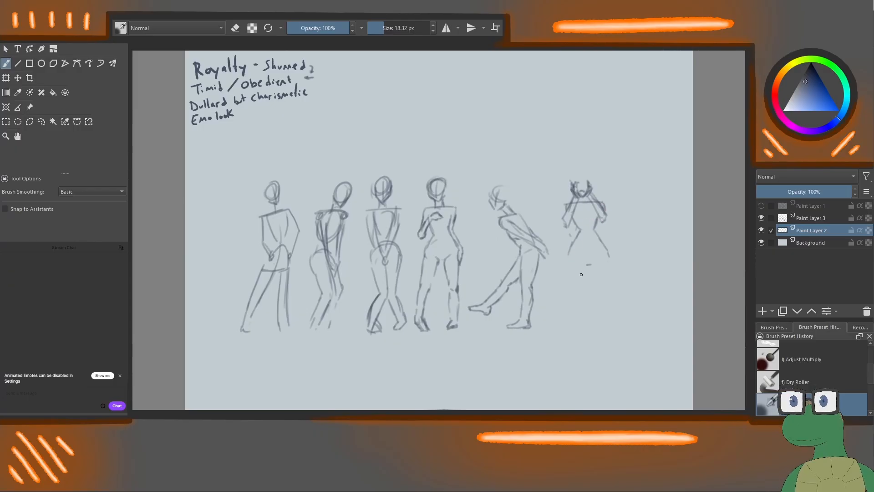
Draw the sixth figure's two standing legs from the wide hips down to the feet.
{"action": "left_click_drag", "start_coordinate": [568, 257], "coordinate": [571, 298]}
{"action": "left_click_drag", "start_coordinate": [568, 266], "coordinate": [572, 303]}
{"action": "left_click_drag", "start_coordinate": [585, 264], "coordinate": [585, 320]}
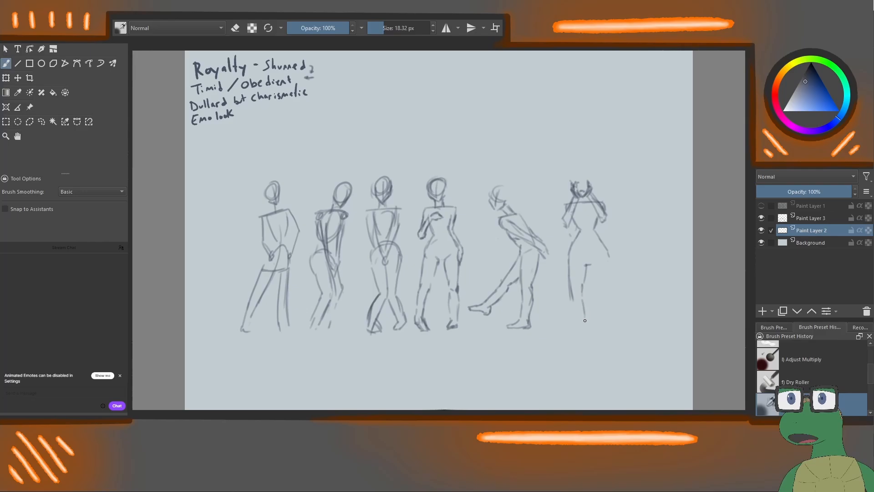
{"action": "mouse_move", "coordinate": [582, 285]}
{"action": "left_mouse_down"}
{"action": "mouse_move", "coordinate": [579, 329]}
{"action": "mouse_move", "coordinate": [577, 321]}
{"action": "left_mouse_up"}
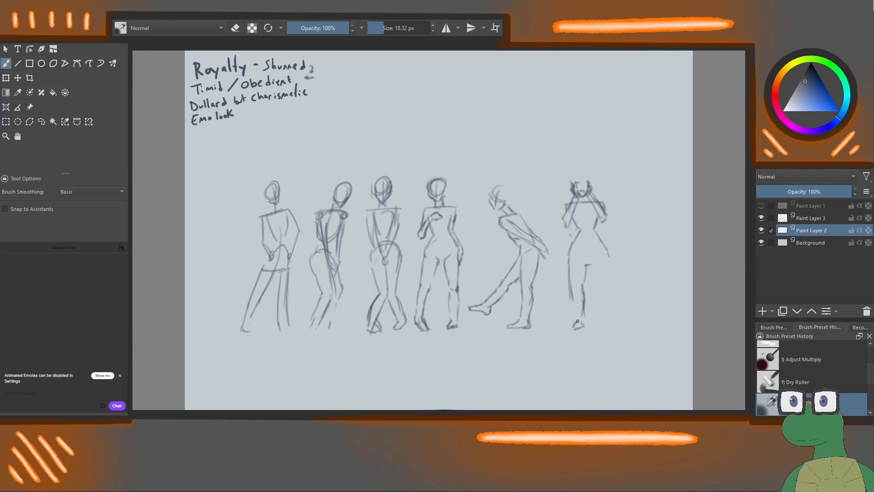
{"action": "mouse_move", "coordinate": [572, 288]}
{"action": "left_mouse_down"}
{"action": "mouse_move", "coordinate": [576, 316]}
{"action": "mouse_move", "coordinate": [572, 287]}
{"action": "mouse_move", "coordinate": [576, 314]}
{"action": "mouse_move", "coordinate": [572, 282]}
{"action": "left_mouse_up"}
{"action": "mouse_move", "coordinate": [589, 258]}
{"action": "left_mouse_down"}
{"action": "mouse_move", "coordinate": [606, 253]}
{"action": "mouse_move", "coordinate": [602, 283]}
{"action": "left_mouse_up"}
{"action": "mouse_move", "coordinate": [591, 258]}
{"action": "left_mouse_down"}
{"action": "mouse_move", "coordinate": [609, 322]}
{"action": "mouse_move", "coordinate": [608, 291]}
{"action": "mouse_move", "coordinate": [612, 311]}
{"action": "mouse_move", "coordinate": [605, 330]}
{"action": "mouse_move", "coordinate": [618, 321]}
{"action": "mouse_move", "coordinate": [612, 312]}
{"action": "left_mouse_up"}
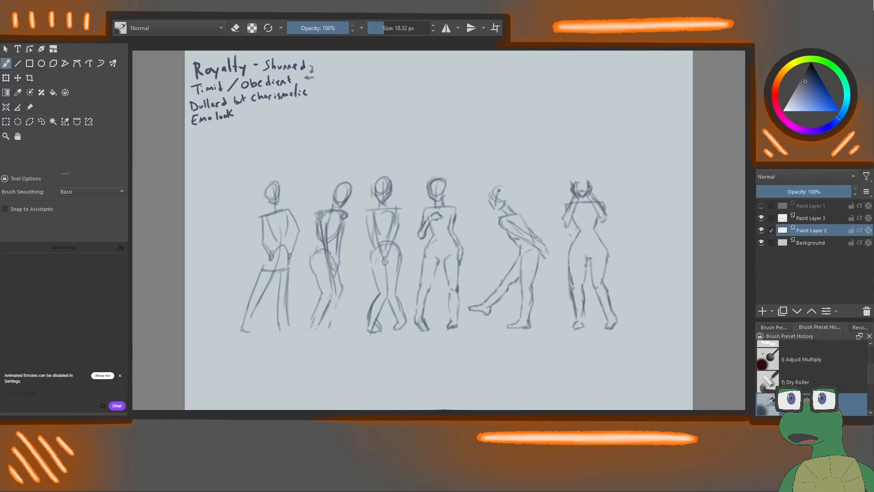
Mark the fifth, second and first figures with an X above each head.
{"action": "left_click_drag", "start_coordinate": [497, 171], "coordinate": [508, 180]}
{"action": "left_click_drag", "start_coordinate": [508, 171], "coordinate": [497, 181]}
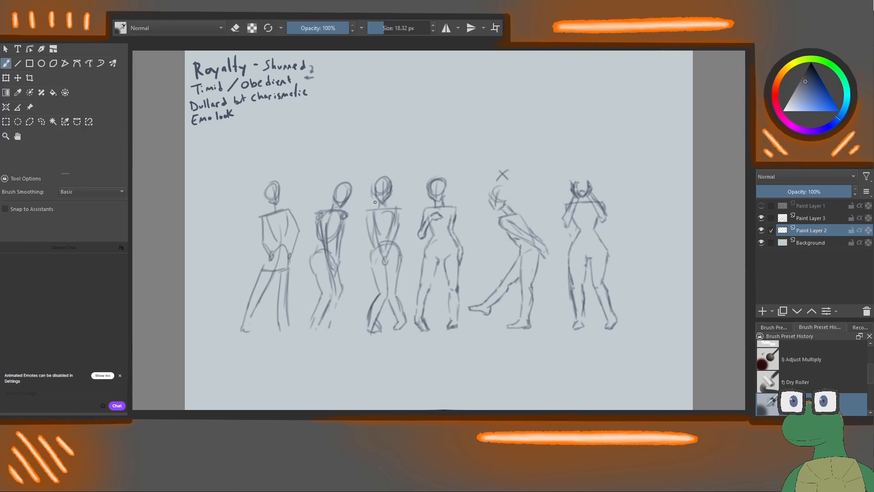
{"action": "left_click_drag", "start_coordinate": [327, 170], "coordinate": [336, 178]}
{"action": "left_click_drag", "start_coordinate": [335, 170], "coordinate": [326, 178]}
{"action": "left_click_drag", "start_coordinate": [271, 167], "coordinate": [285, 175]}
{"action": "left_click_drag", "start_coordinate": [282, 163], "coordinate": [269, 183]}
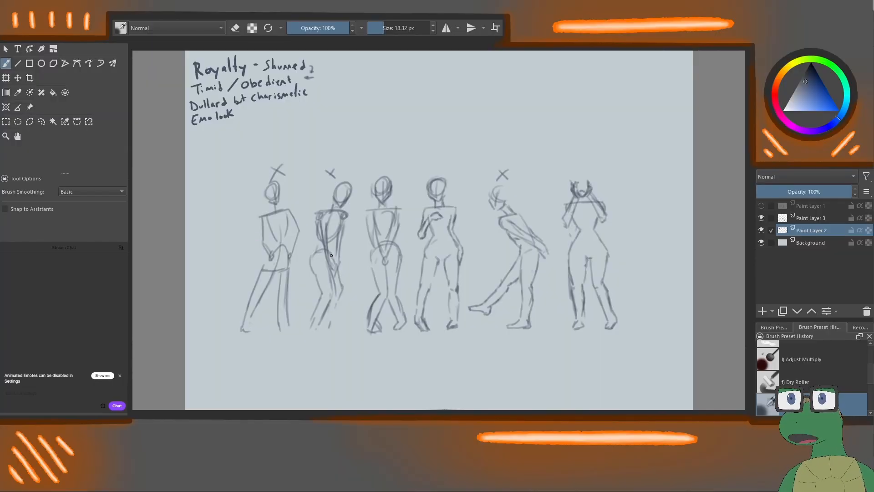
Start a seventh figure beside the sixth, with a curved back outline, hips and one leg ending in a foot.
{"action": "key", "text": "e"}
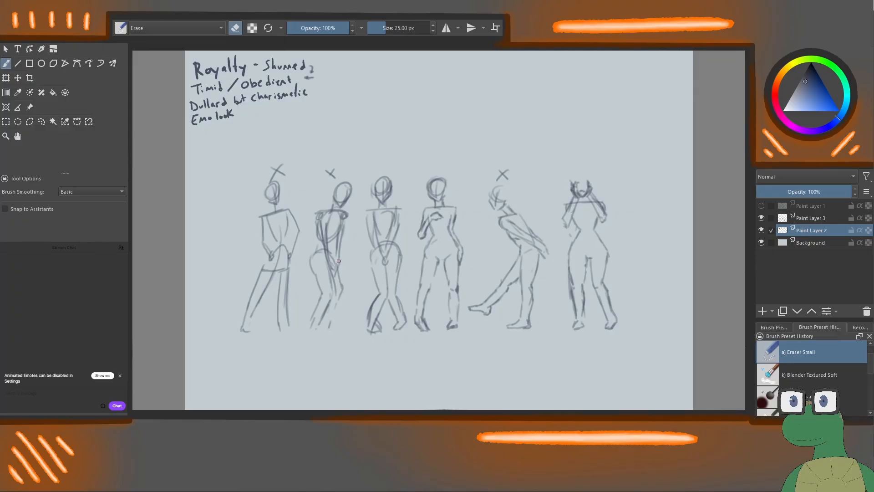
{"action": "key", "text": "e"}
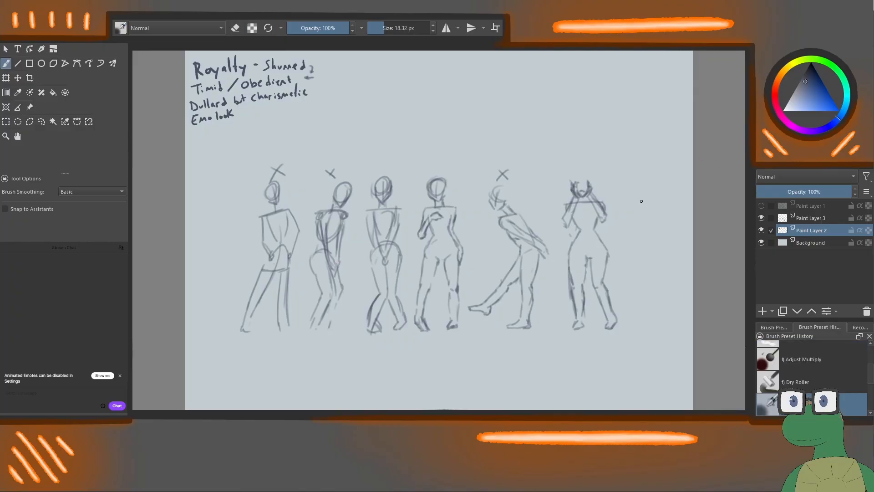
{"action": "mouse_move", "coordinate": [639, 206]}
{"action": "left_mouse_down"}
{"action": "mouse_move", "coordinate": [627, 229]}
{"action": "mouse_move", "coordinate": [642, 205]}
{"action": "mouse_move", "coordinate": [625, 258]}
{"action": "left_mouse_up"}
{"action": "left_click_drag", "start_coordinate": [649, 253], "coordinate": [651, 314]}
{"action": "mouse_move", "coordinate": [628, 253]}
{"action": "left_mouse_down"}
{"action": "mouse_move", "coordinate": [643, 287]}
{"action": "mouse_move", "coordinate": [638, 306]}
{"action": "mouse_move", "coordinate": [642, 283]}
{"action": "mouse_move", "coordinate": [645, 293]}
{"action": "mouse_move", "coordinate": [639, 327]}
{"action": "mouse_move", "coordinate": [657, 326]}
{"action": "left_mouse_up"}
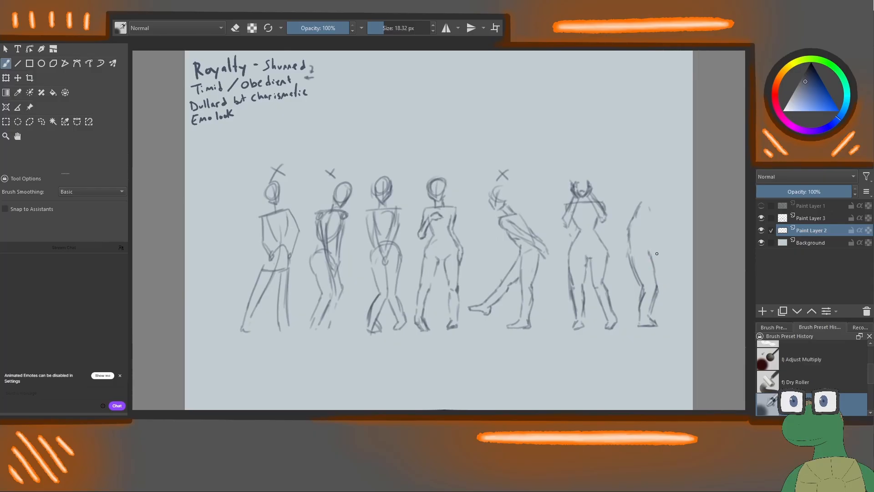
Draw the seventh figure's second leg down to the foot and add the upper arm lines beside the back.
{"action": "mouse_move", "coordinate": [657, 254]}
{"action": "left_mouse_down"}
{"action": "mouse_move", "coordinate": [668, 288]}
{"action": "mouse_move", "coordinate": [665, 325]}
{"action": "left_mouse_up"}
{"action": "mouse_move", "coordinate": [656, 298]}
{"action": "left_mouse_down"}
{"action": "mouse_move", "coordinate": [654, 317]}
{"action": "mouse_move", "coordinate": [638, 326]}
{"action": "mouse_move", "coordinate": [653, 320]}
{"action": "left_mouse_up"}
{"action": "mouse_move", "coordinate": [638, 215]}
{"action": "left_mouse_down"}
{"action": "mouse_move", "coordinate": [638, 230]}
{"action": "mouse_move", "coordinate": [649, 227]}
{"action": "left_mouse_up"}
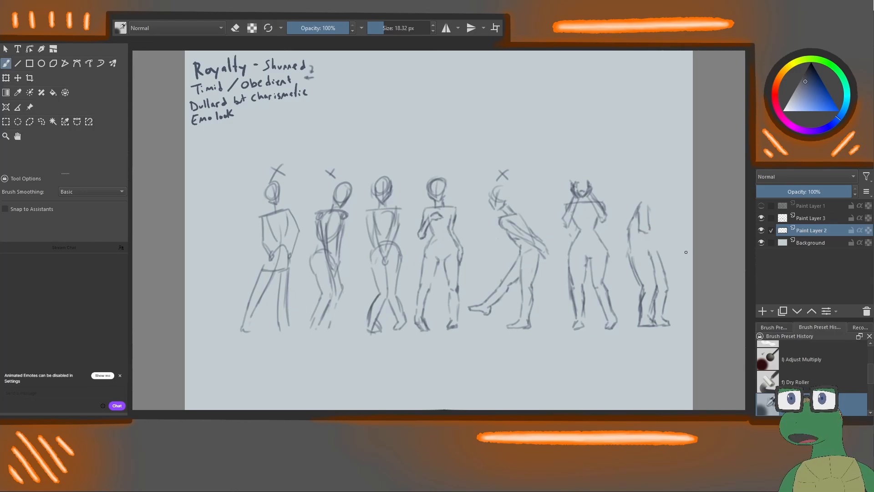
Draw the seventh figure's forearm across the waist, the front of the torso and the hand by the elbow.
{"action": "key", "text": "e"}
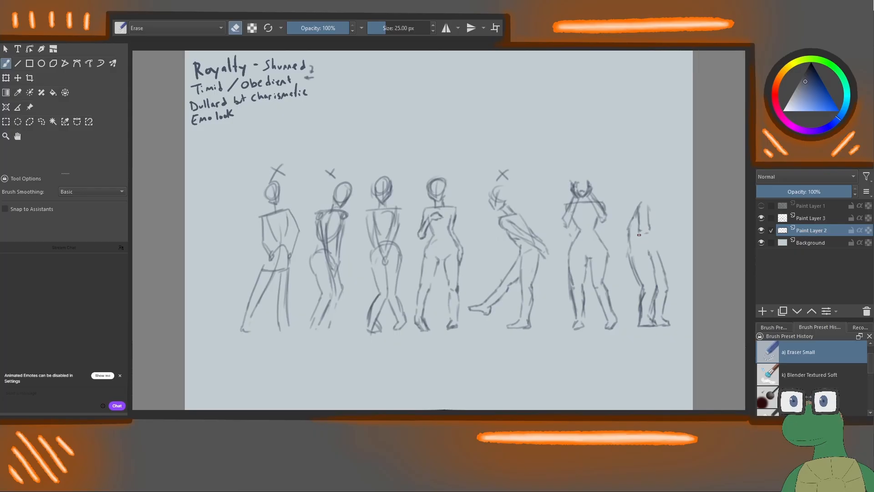
{"action": "key", "text": "e"}
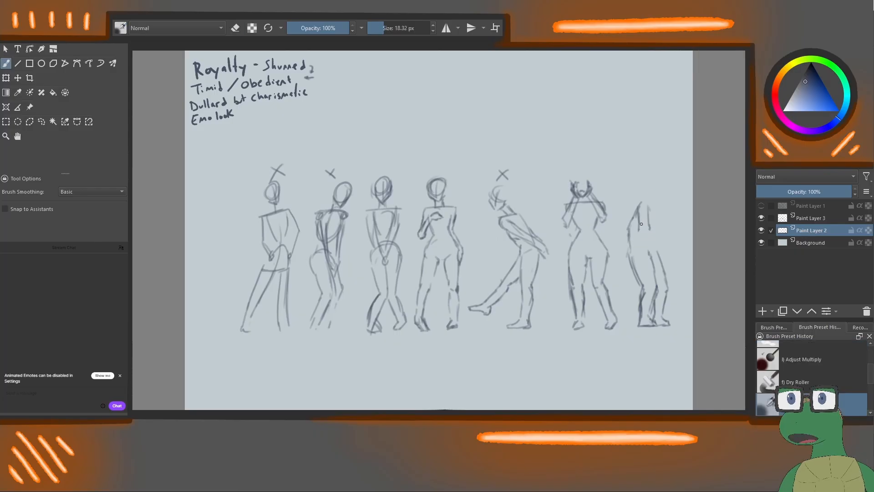
{"action": "mouse_move", "coordinate": [640, 237]}
{"action": "left_mouse_down"}
{"action": "mouse_move", "coordinate": [652, 238]}
{"action": "mouse_move", "coordinate": [648, 222]}
{"action": "mouse_move", "coordinate": [662, 237]}
{"action": "left_mouse_up"}
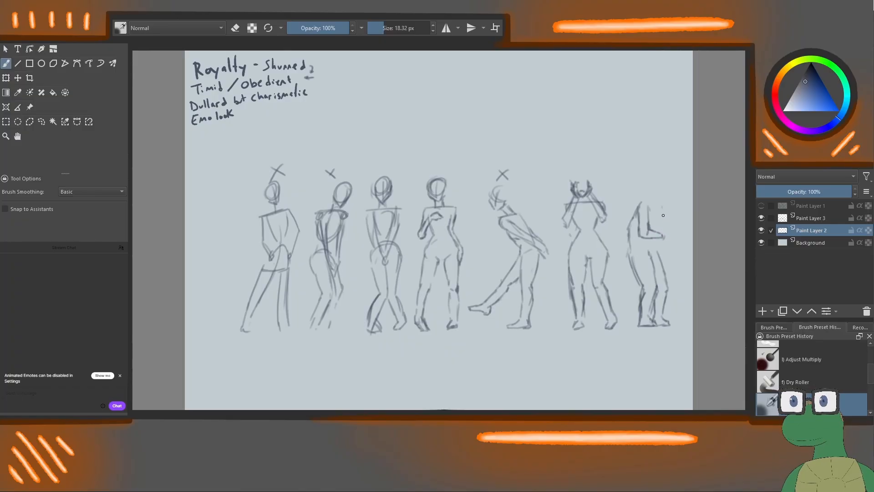
{"action": "mouse_move", "coordinate": [662, 208]}
{"action": "left_mouse_down"}
{"action": "mouse_move", "coordinate": [665, 236]}
{"action": "mouse_move", "coordinate": [656, 239]}
{"action": "left_mouse_up"}
{"action": "left_click_drag", "start_coordinate": [648, 229], "coordinate": [661, 236]}
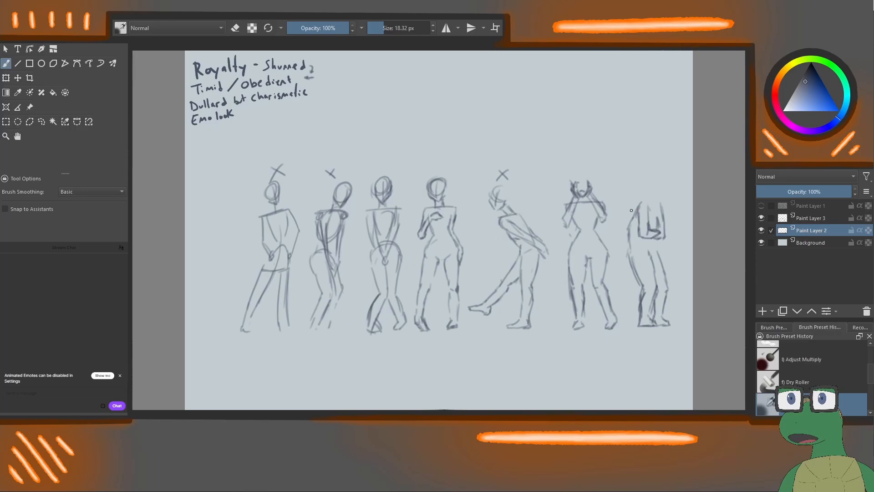
Shape the seventh figure's shoulders and chest, clean up the overlapping lines, and add the neck and an oval head with a face guideline.
{"action": "left_click_drag", "start_coordinate": [636, 206], "coordinate": [630, 220]}
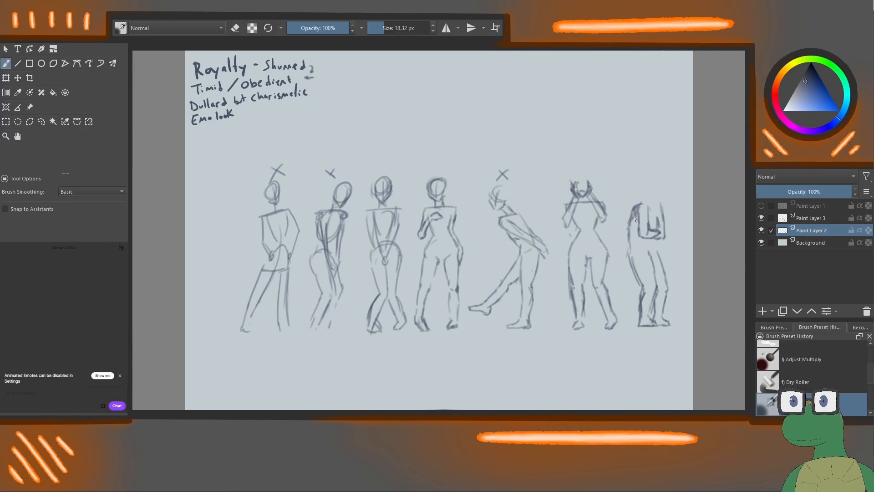
{"action": "mouse_move", "coordinate": [636, 214]}
{"action": "left_mouse_down"}
{"action": "mouse_move", "coordinate": [636, 231]}
{"action": "mouse_move", "coordinate": [645, 212]}
{"action": "left_mouse_up"}
{"action": "key", "text": "e"}
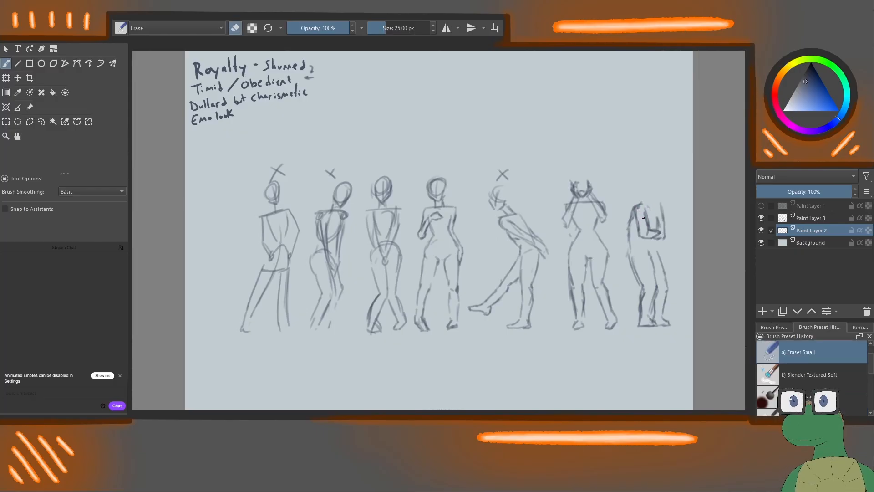
{"action": "key", "text": "e"}
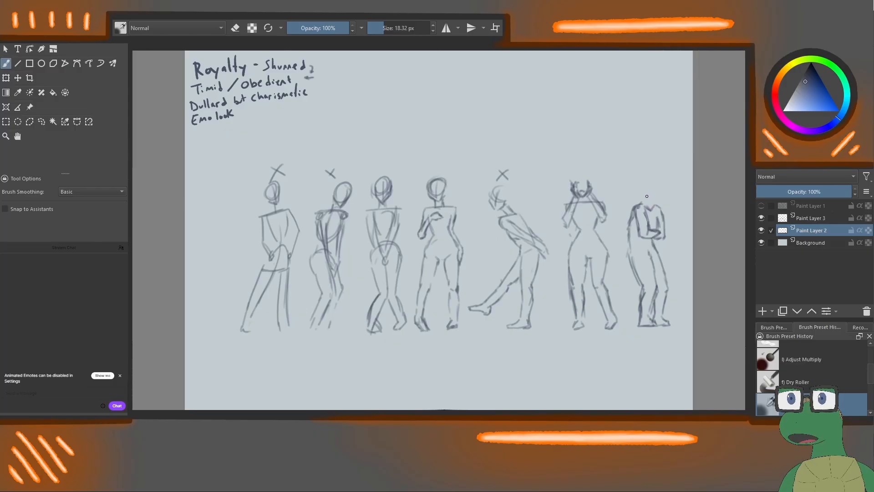
{"action": "mouse_move", "coordinate": [649, 199]}
{"action": "left_mouse_down"}
{"action": "mouse_move", "coordinate": [661, 188]}
{"action": "mouse_move", "coordinate": [645, 180]}
{"action": "left_mouse_up"}
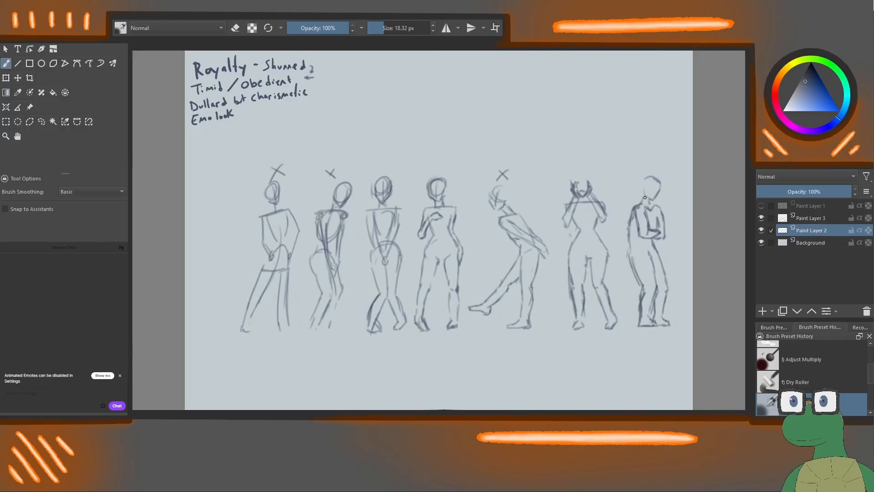
{"action": "left_click_drag", "start_coordinate": [645, 191], "coordinate": [656, 184]}
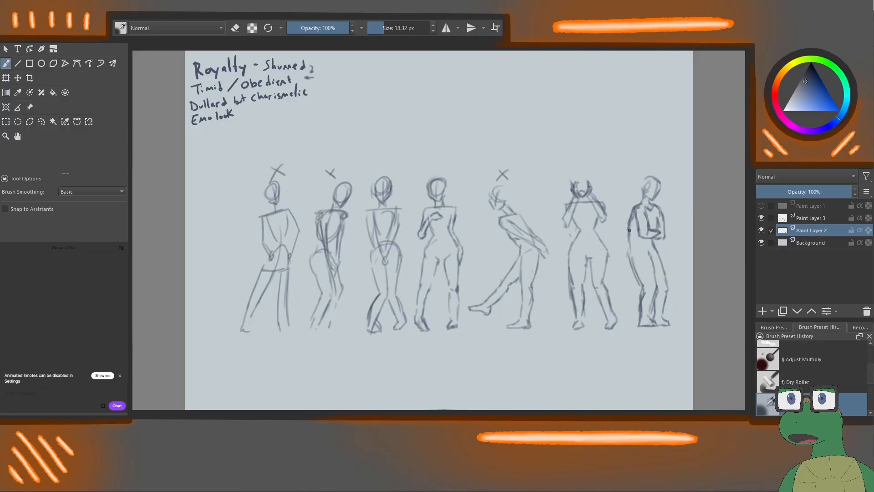
Darken the seventh figure's back, hip and rear thigh outline and erase the excess line outside the hip.
{"action": "left_click_drag", "start_coordinate": [631, 230], "coordinate": [624, 262]}
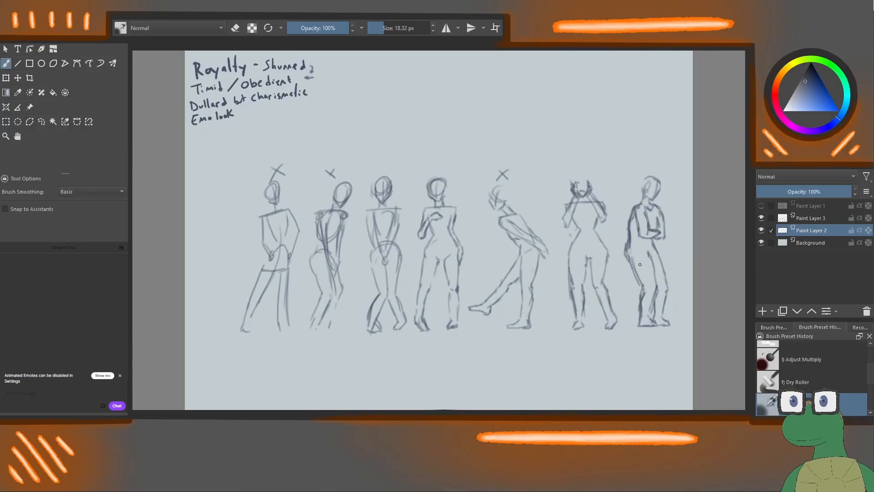
{"action": "left_click_drag", "start_coordinate": [629, 258], "coordinate": [641, 279]}
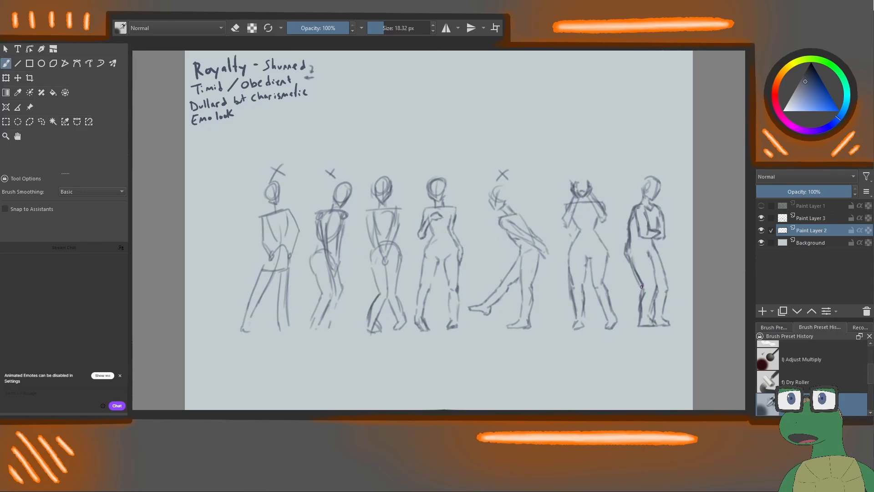
{"action": "right_click", "coordinate": [629, 268]}
{"action": "left_click", "coordinate": [631, 191]}
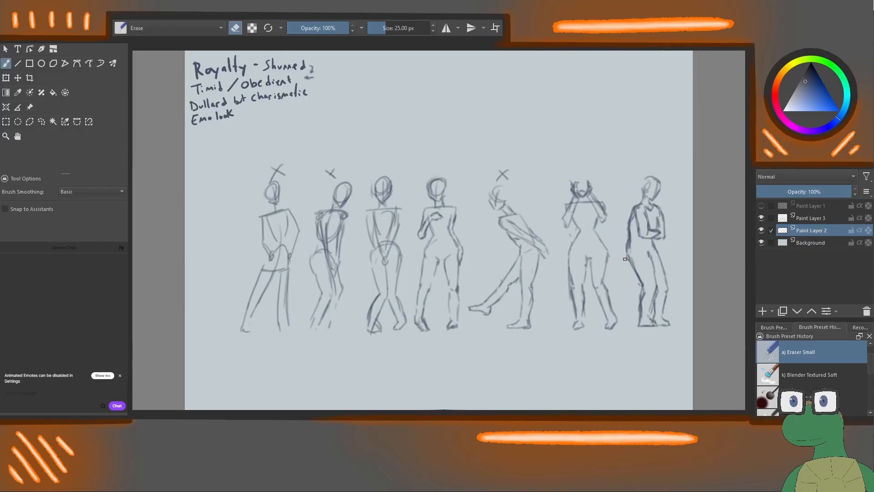
{"action": "key", "text": "slash"}
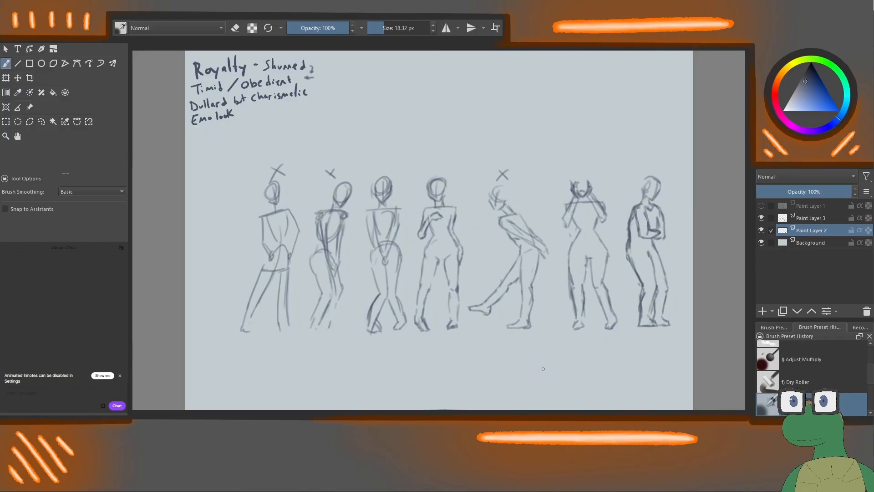
Toggle the visibility of Paint Layer 2 to check which sketches it holds.
{"action": "left_click", "coordinate": [761, 229]}
{"action": "left_click", "coordinate": [761, 229]}
{"action": "left_click", "coordinate": [761, 229]}
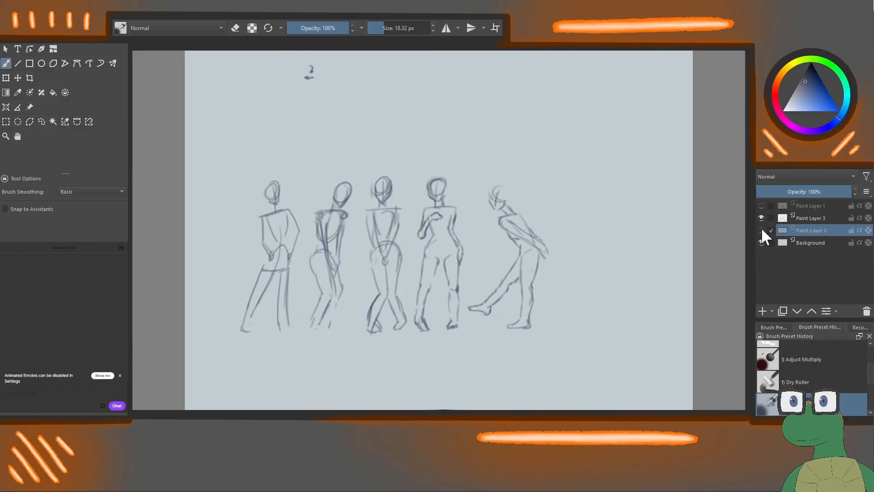
{"action": "left_click", "coordinate": [760, 229]}
{"action": "left_click", "coordinate": [760, 229]}
{"action": "left_click", "coordinate": [761, 228]}
{"action": "left_click", "coordinate": [761, 228]}
{"action": "left_click", "coordinate": [761, 229]}
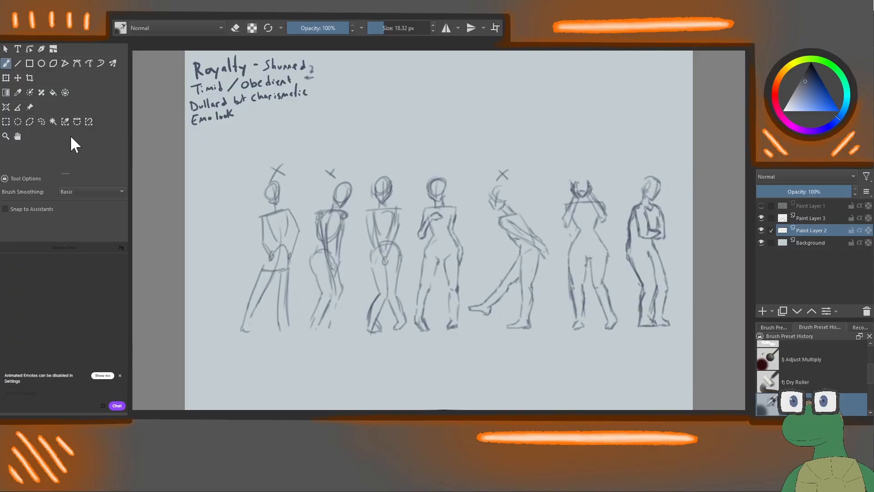
Try a freehand selection around the small mark after the notes' first line, and toggle Paint Layers 2 and 3 to compare their contents.
{"action": "key", "text": "ctrl+r"}
{"action": "left_click_drag", "start_coordinate": [324, 62], "coordinate": [320, 113]}
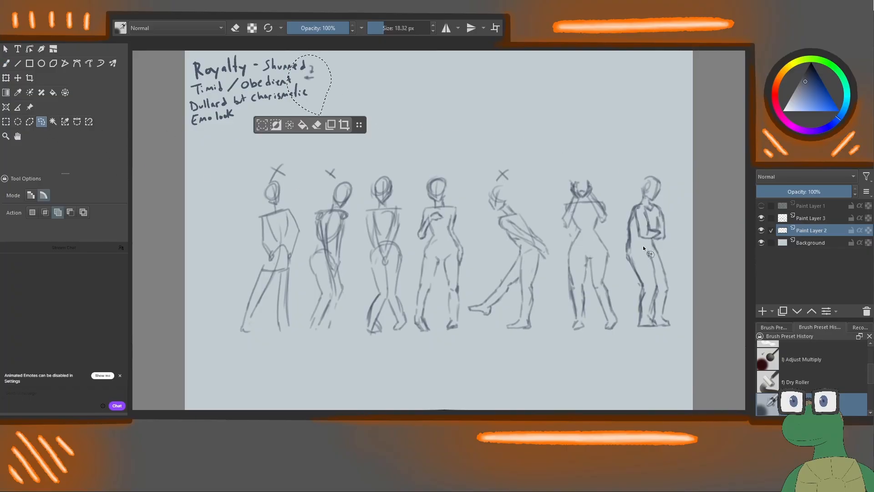
{"action": "left_click", "coordinate": [761, 230]}
{"action": "left_click", "coordinate": [761, 229]}
{"action": "left_click", "coordinate": [761, 218]}
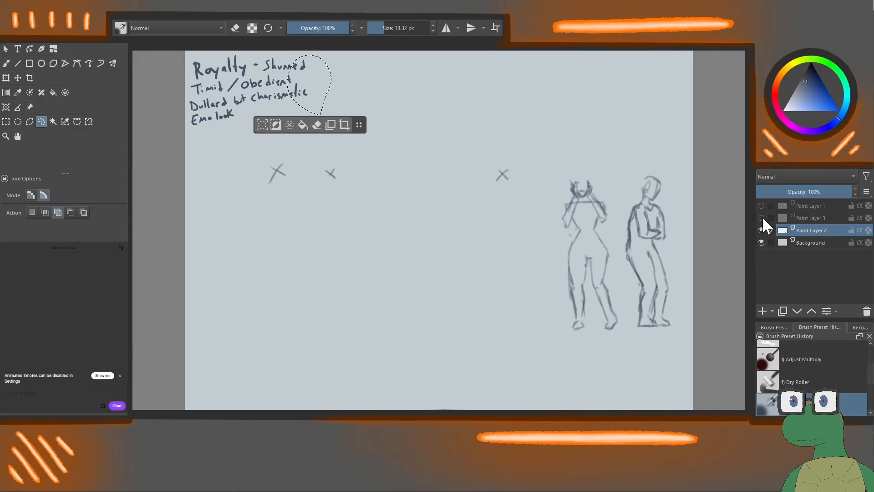
{"action": "left_click", "coordinate": [763, 217]}
{"action": "left_click", "coordinate": [762, 218]}
{"action": "left_click", "coordinate": [761, 218]}
{"action": "left_click", "coordinate": [760, 229]}
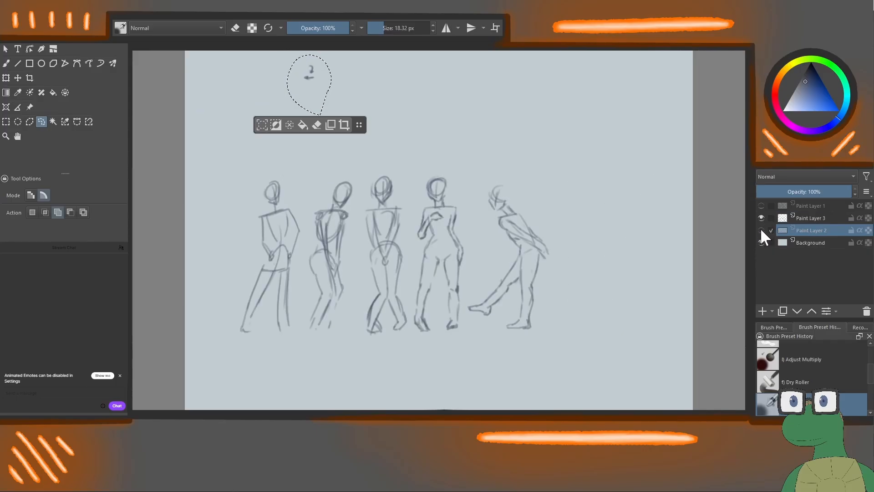
{"action": "left_click", "coordinate": [761, 230]}
Hide Paint Layer 3, select the X marks and last two figures on Paint Layer 2, and cut them to a new layer.
{"action": "left_click", "coordinate": [761, 218]}
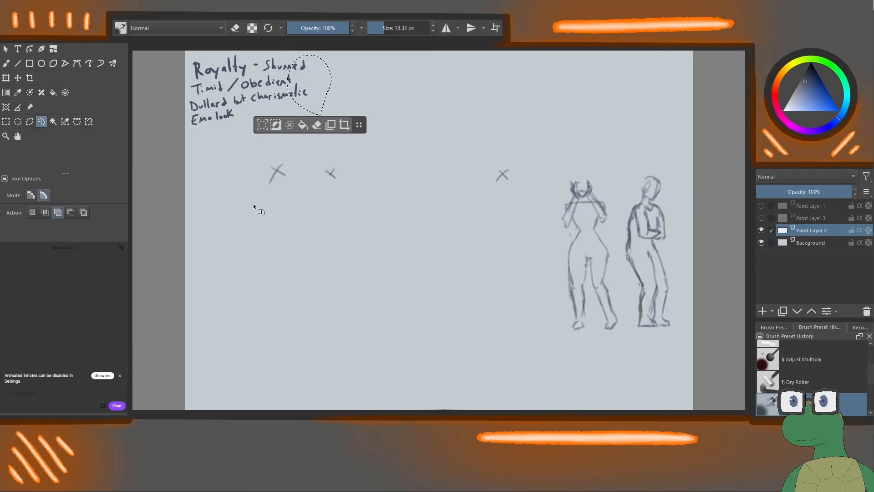
{"action": "mouse_move", "coordinate": [239, 180]}
{"action": "left_mouse_down"}
{"action": "mouse_move", "coordinate": [331, 168]}
{"action": "mouse_move", "coordinate": [314, 132]}
{"action": "mouse_move", "coordinate": [409, 335]}
{"action": "mouse_move", "coordinate": [676, 341]}
{"action": "mouse_move", "coordinate": [679, 217]}
{"action": "mouse_move", "coordinate": [514, 145]}
{"action": "left_mouse_up"}
{"action": "key", "text": "ctrl+shift+a"}
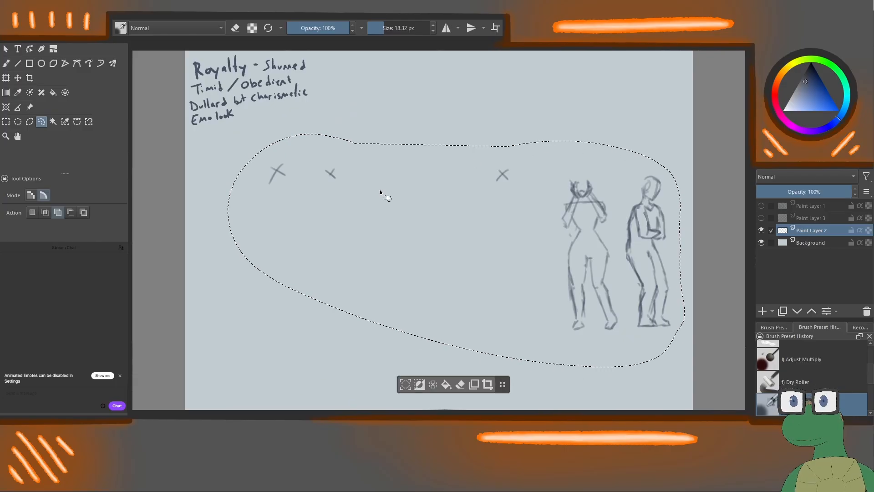
{"action": "key", "text": "ctrl+shift+j"}
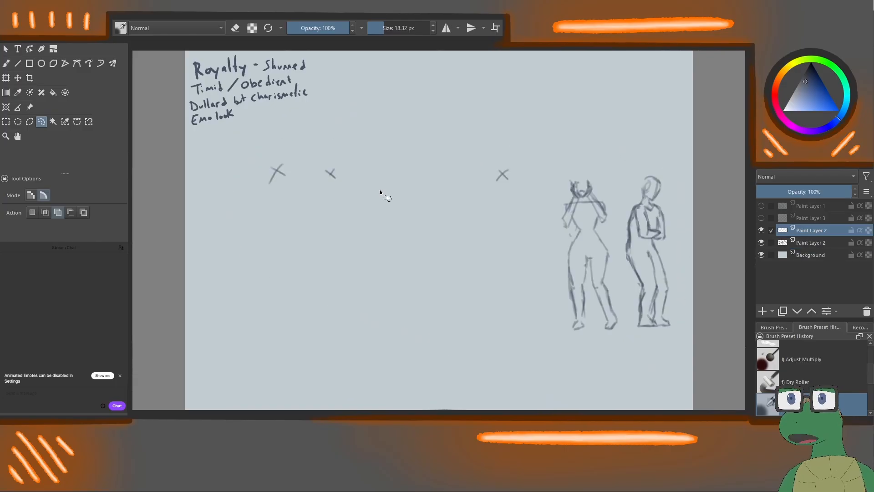
Toggle the individual layers to check how the notes, X marks and figures are split between them.
{"action": "left_click", "coordinate": [761, 218]}
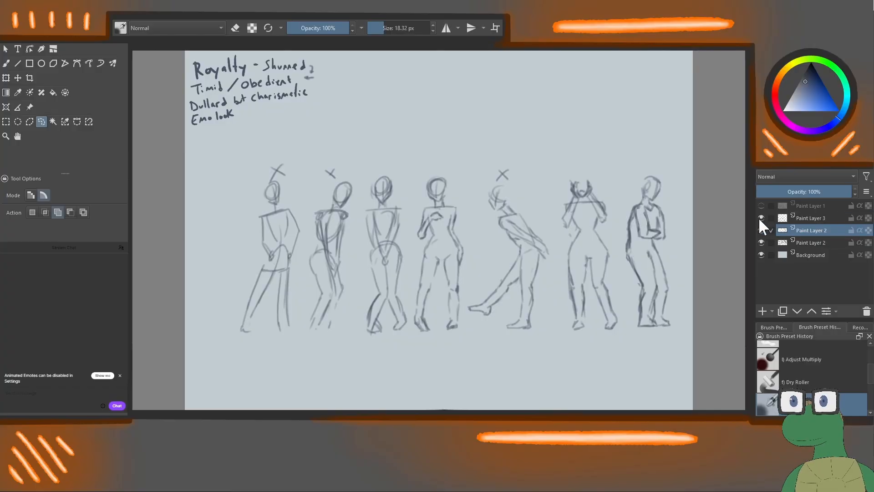
{"action": "left_click", "coordinate": [760, 217]}
{"action": "left_click", "coordinate": [758, 217]}
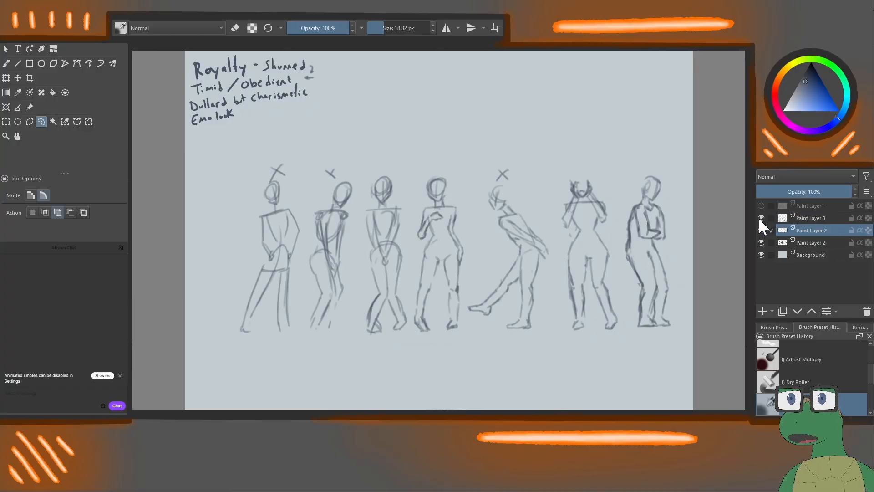
{"action": "left_click", "coordinate": [760, 225]}
{"action": "left_click", "coordinate": [760, 237]}
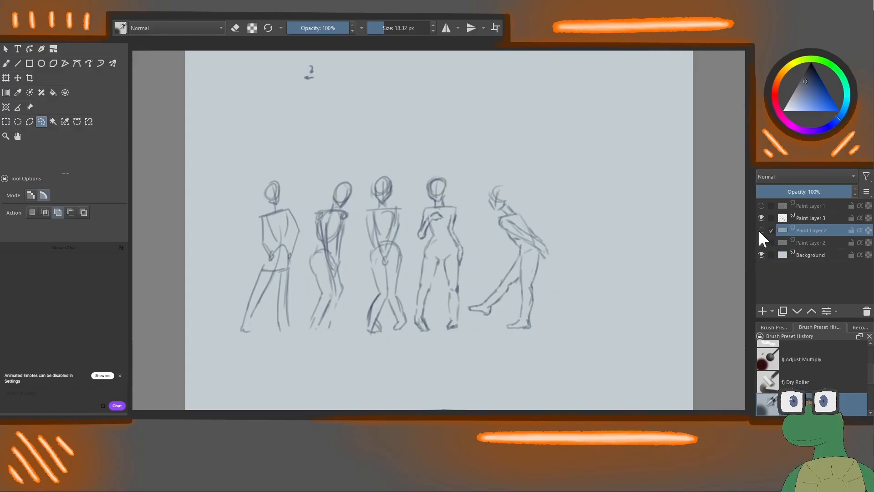
{"action": "left_click", "coordinate": [760, 253]}
{"action": "left_click", "coordinate": [760, 254]}
{"action": "left_click", "coordinate": [760, 217]}
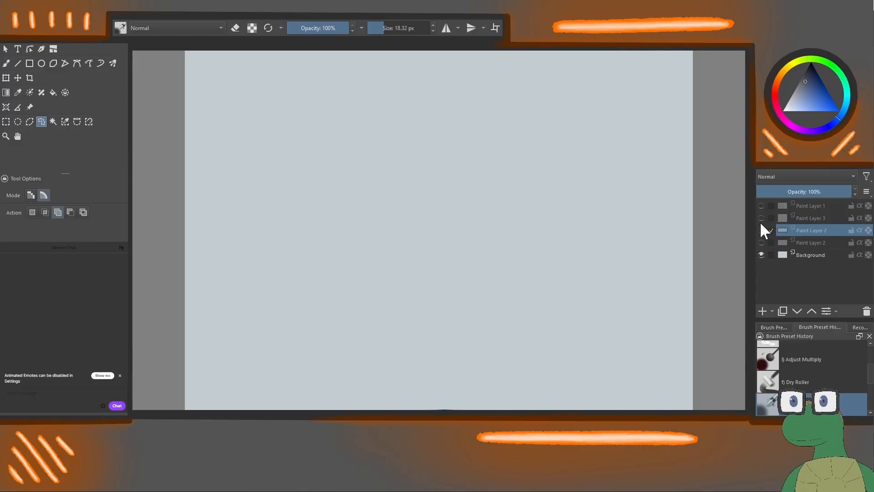
{"action": "left_click", "coordinate": [760, 229]}
{"action": "left_click", "coordinate": [760, 230]}
{"action": "left_click", "coordinate": [760, 241]}
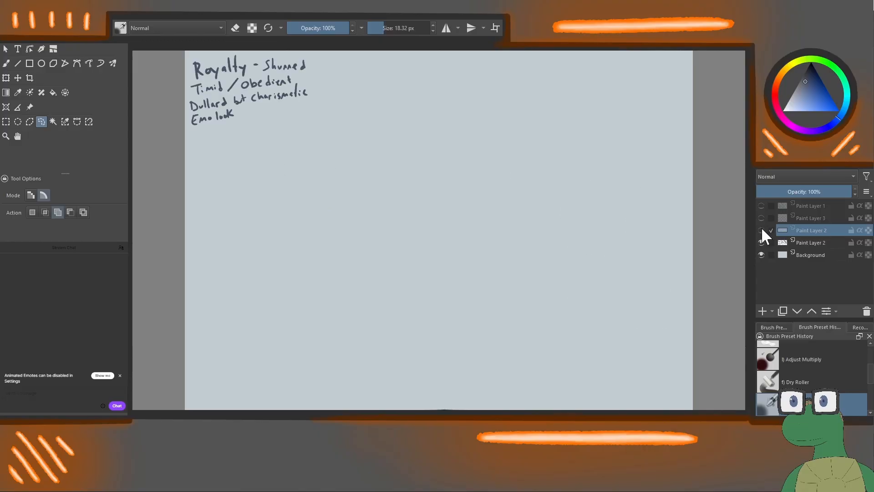
Merge Paint Layer 3 with the layer of cut-out figures below it and keep the notes layer visible.
{"action": "left_click", "coordinate": [761, 229]}
{"action": "left_click", "coordinate": [761, 218]}
{"action": "left_click", "coordinate": [760, 242]}
{"action": "right_click", "coordinate": [802, 214]}
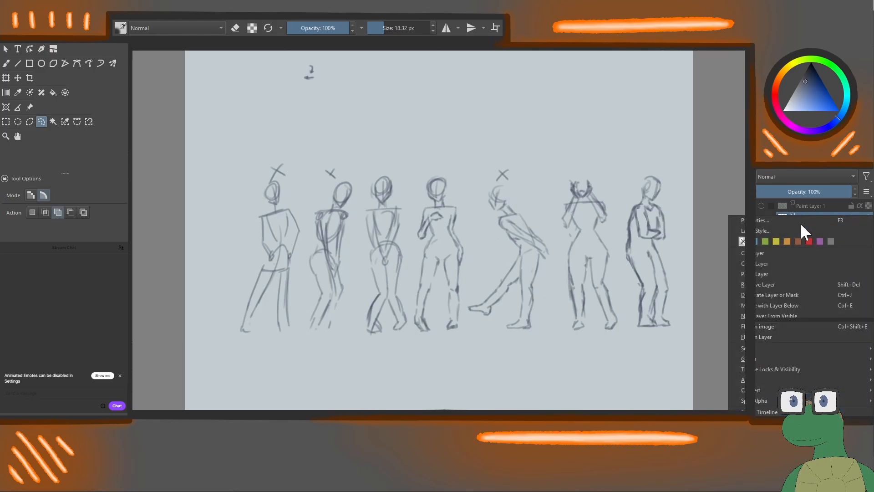
{"action": "key", "text": "Escape"}
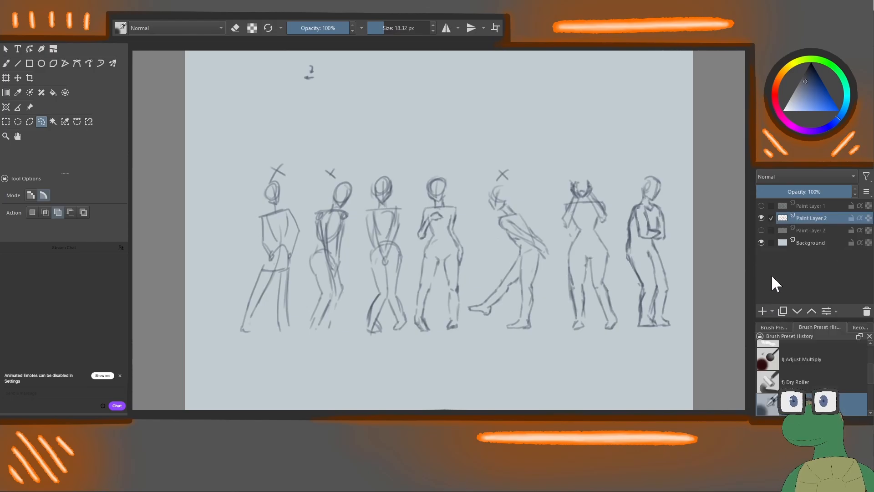
{"action": "left_click", "coordinate": [760, 230]}
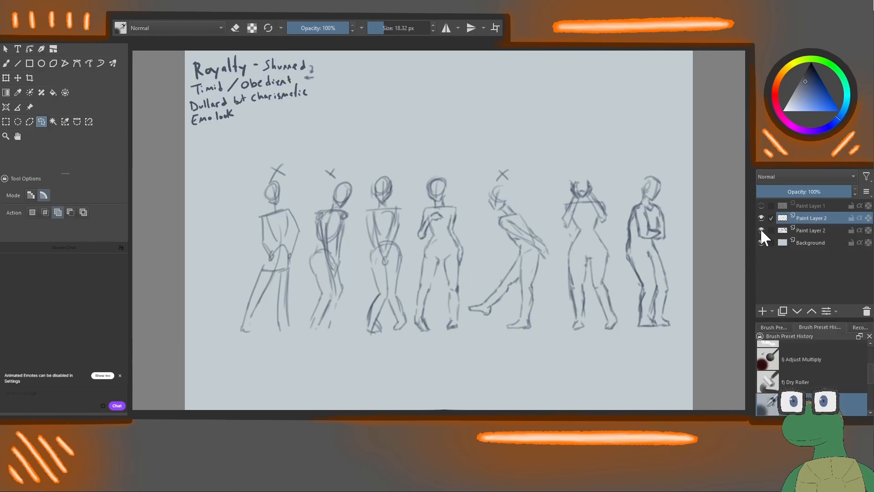
{"action": "left_click", "coordinate": [761, 216]}
{"action": "left_click", "coordinate": [761, 217]}
Select the fourth figure freehand, copy it to a new layer, and hide the layer with the full row of poses.
{"action": "left_click_drag", "start_coordinate": [408, 195], "coordinate": [410, 254]}
{"action": "left_click_drag", "start_coordinate": [469, 337], "coordinate": [467, 183]}
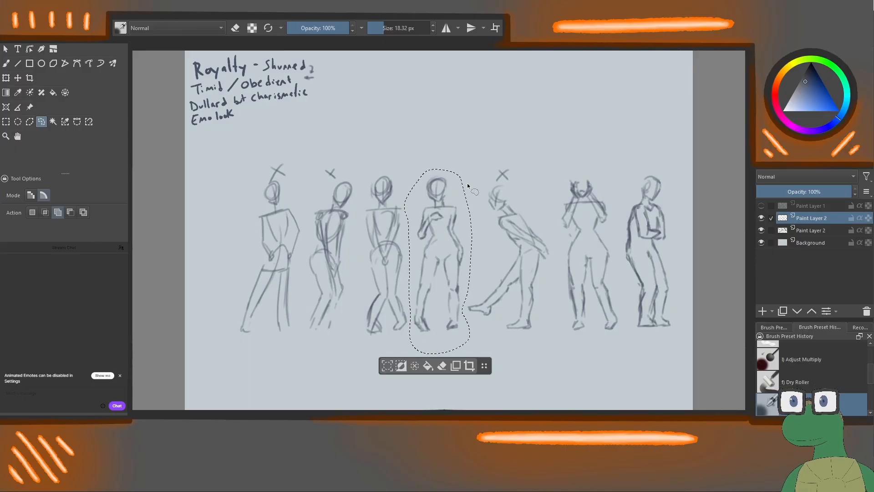
{"action": "key", "text": "ctrl+alt+j"}
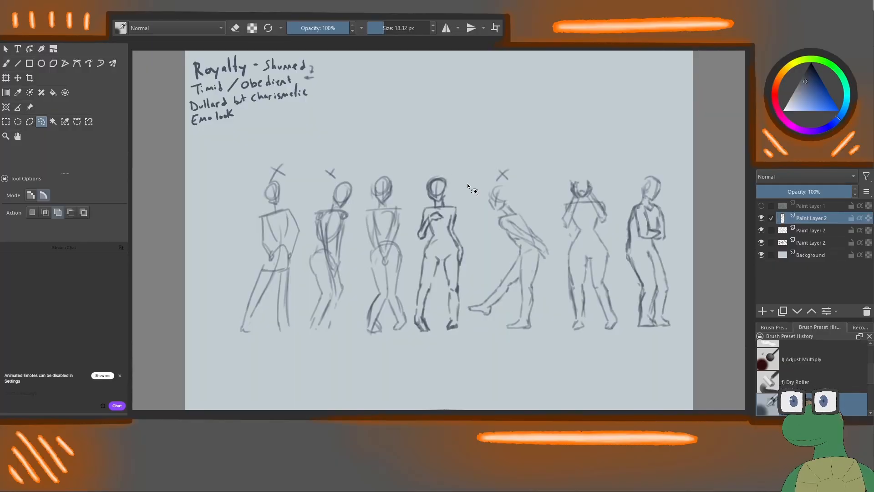
{"action": "left_click", "coordinate": [761, 229]}
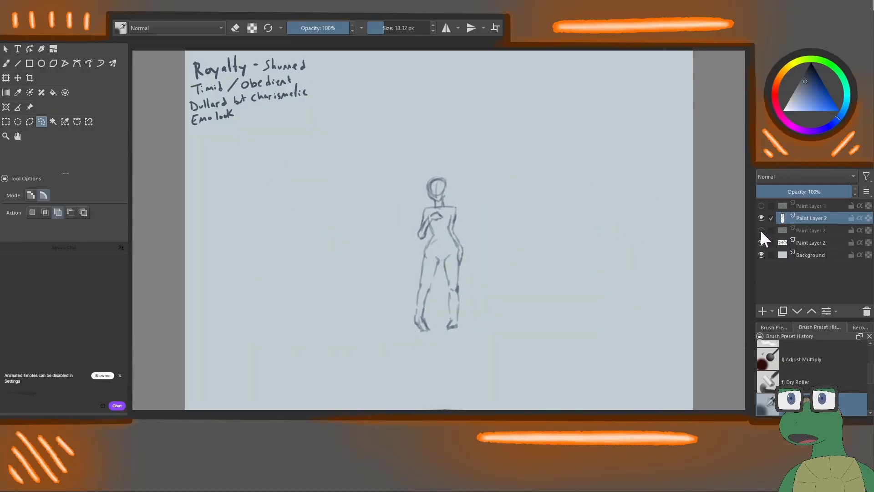
Move the isolated figure to the lower-left area of the canvas and paste four more copies of it on new layers.
{"action": "left_click", "coordinate": [6, 77]}
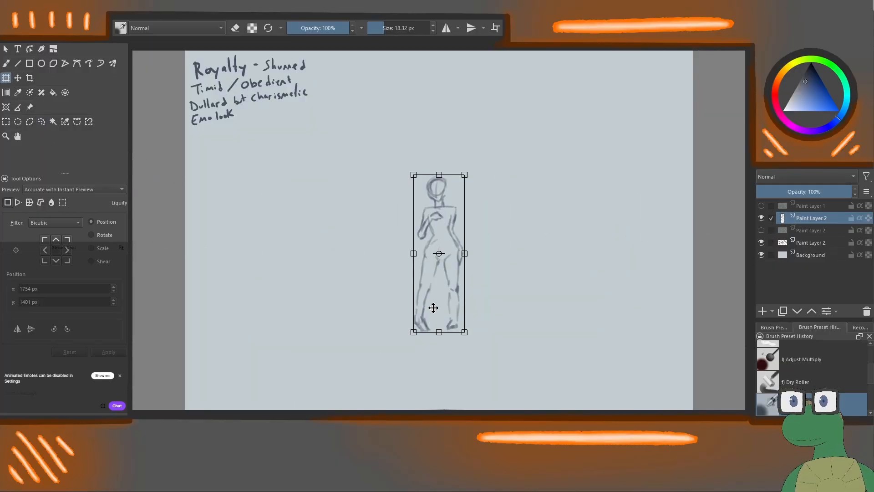
{"action": "left_click_drag", "start_coordinate": [433, 306], "coordinate": [229, 316]}
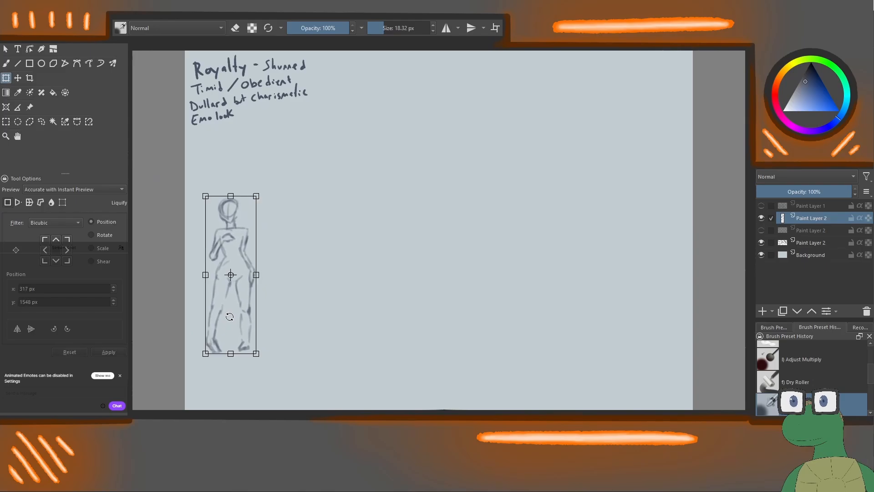
{"action": "key", "text": "ctrl+v"}
{"action": "key", "text": "ctrl+v"}
{"action": "key", "text": "ctrl+v"}
{"action": "key", "text": "ctrl+v"}
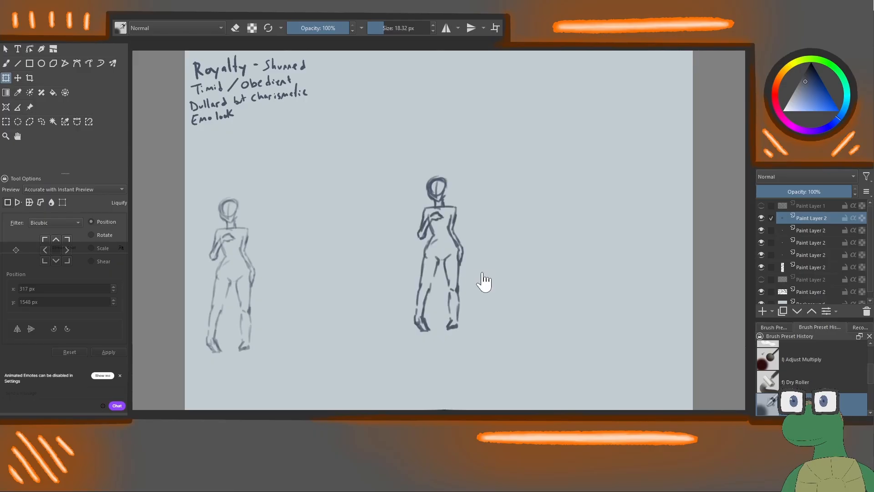
Place the topmost pasted copy near the canvas's right side and another copy second in the row beside the first figure.
{"action": "left_click_drag", "start_coordinate": [446, 289], "coordinate": [336, 306]}
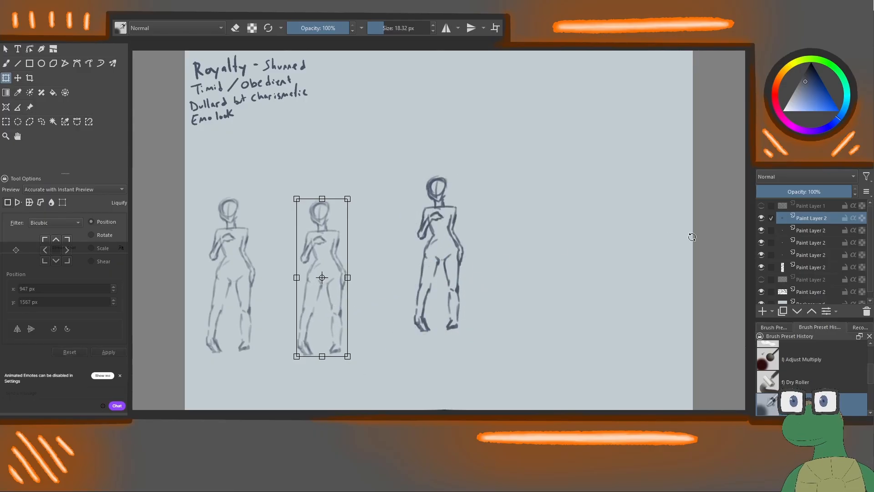
{"action": "left_click", "coordinate": [807, 233]}
{"action": "left_click_drag", "start_coordinate": [419, 312], "coordinate": [419, 312]}
{"action": "left_click", "coordinate": [815, 218]}
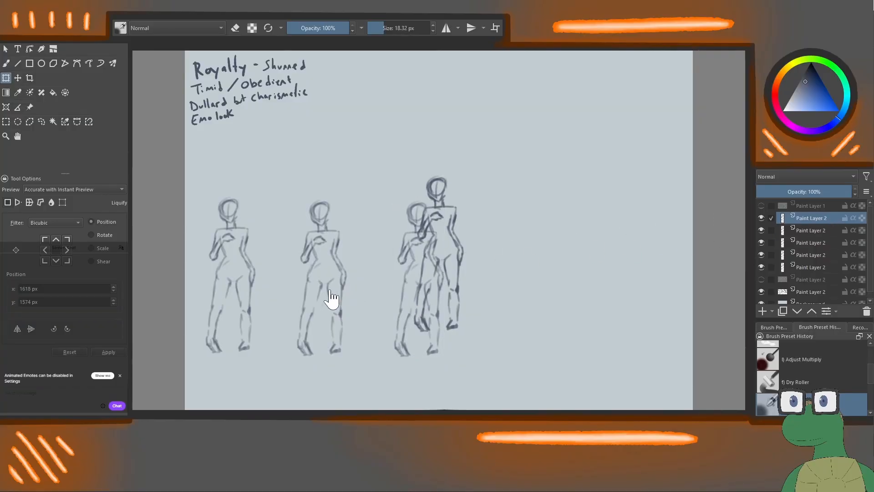
{"action": "mouse_move", "coordinate": [333, 302]}
{"action": "left_mouse_down"}
{"action": "mouse_move", "coordinate": [677, 308]}
{"action": "mouse_move", "coordinate": [643, 307]}
{"action": "left_mouse_up"}
{"action": "left_click", "coordinate": [806, 232]}
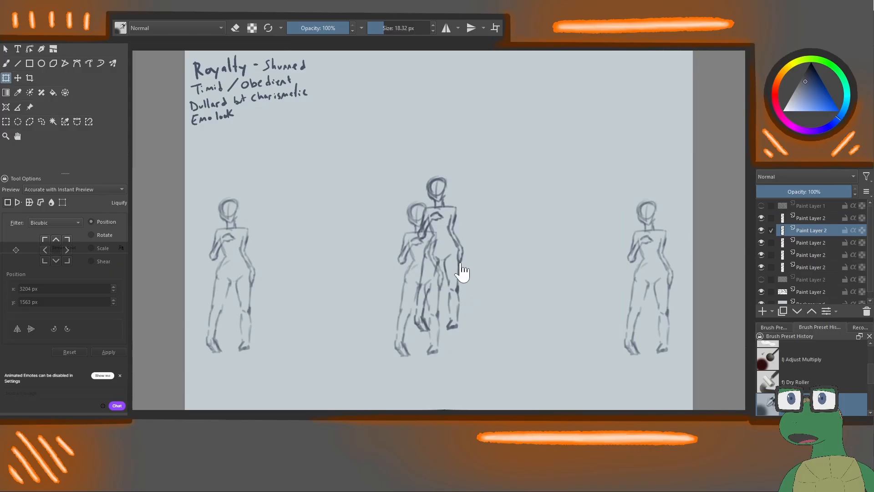
{"action": "mouse_move", "coordinate": [425, 302]}
{"action": "left_mouse_down"}
{"action": "mouse_move", "coordinate": [309, 308]}
{"action": "mouse_move", "coordinate": [330, 311]}
{"action": "left_mouse_up"}
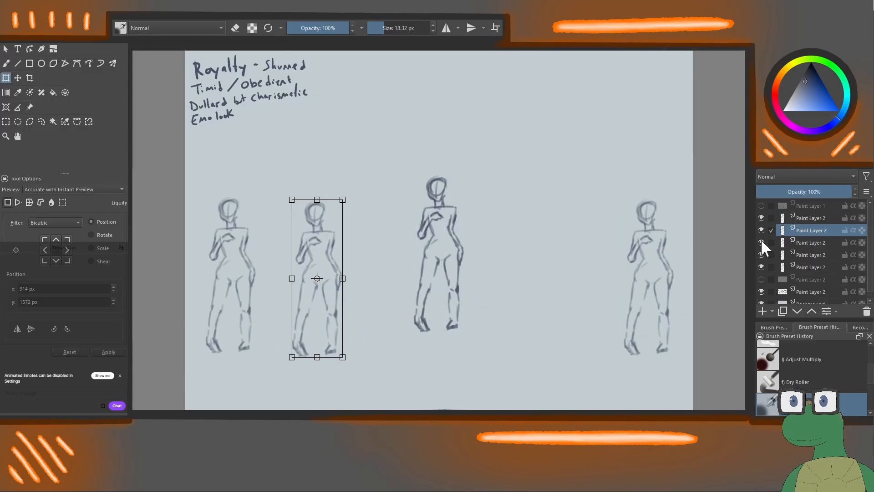
Position the remaining copies third and fourth in the row and shift the rightmost copy inward to space the five figures evenly.
{"action": "left_click", "coordinate": [810, 242]}
{"action": "mouse_move", "coordinate": [433, 295]}
{"action": "left_mouse_down"}
{"action": "mouse_move", "coordinate": [406, 330]}
{"action": "mouse_move", "coordinate": [413, 322]}
{"action": "left_mouse_up"}
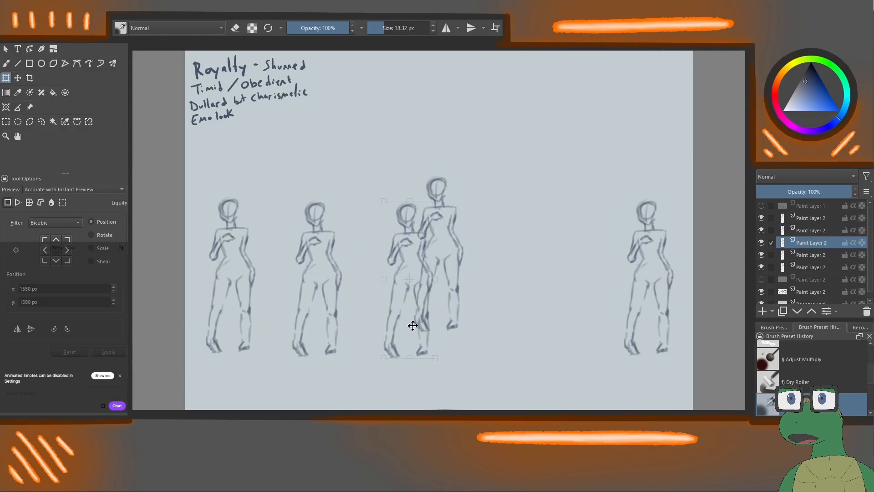
{"action": "left_click", "coordinate": [824, 254]}
{"action": "left_click_drag", "start_coordinate": [449, 296], "coordinate": [509, 323]}
{"action": "left_click", "coordinate": [815, 267]}
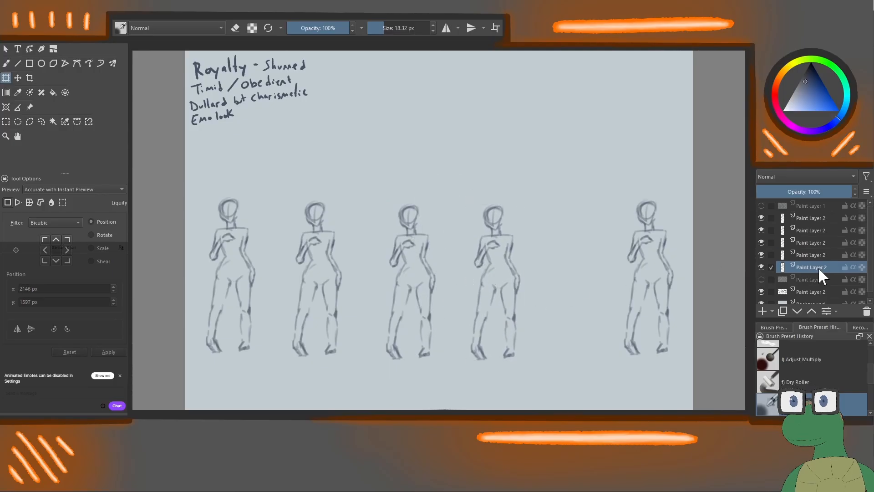
{"action": "left_click", "coordinate": [815, 218]}
{"action": "mouse_move", "coordinate": [648, 304]}
{"action": "left_mouse_down"}
{"action": "mouse_move", "coordinate": [570, 308]}
{"action": "mouse_move", "coordinate": [583, 310]}
{"action": "left_mouse_up"}
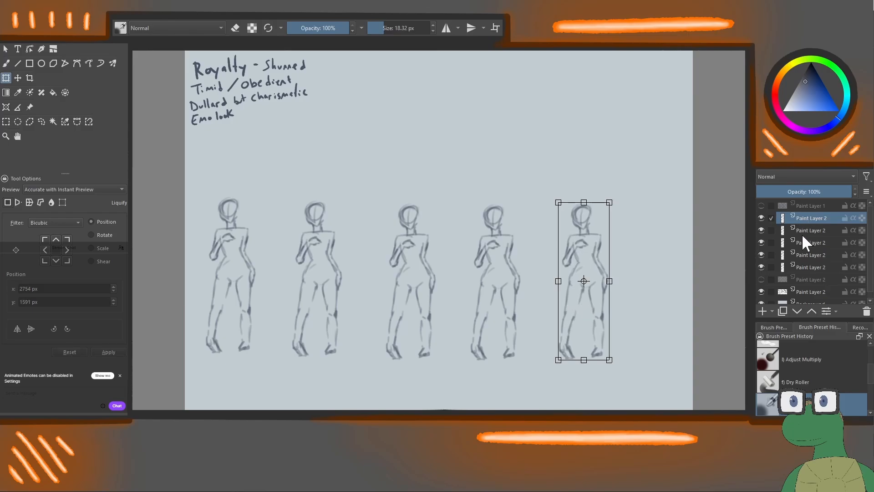
Merge the five single-figure layers into one layer.
{"action": "left_click", "coordinate": [802, 267], "text": "shift"}
{"action": "right_click", "coordinate": [801, 267]}
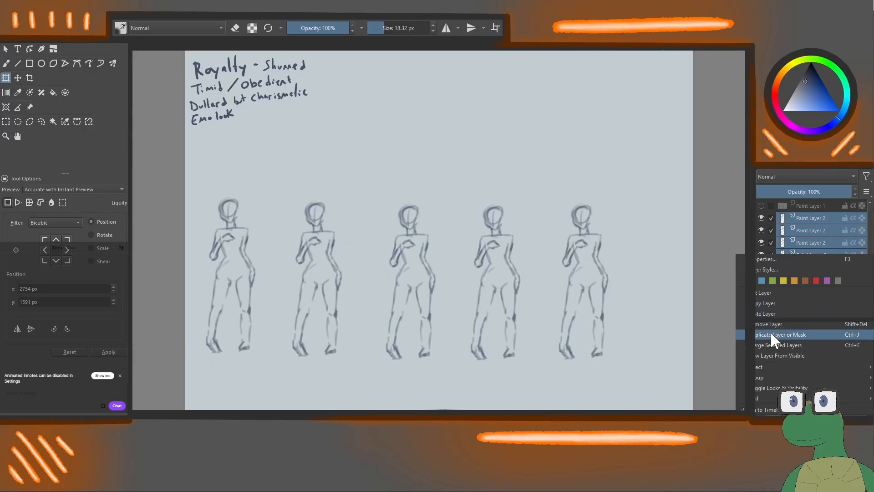
{"action": "left_click", "coordinate": [772, 346]}
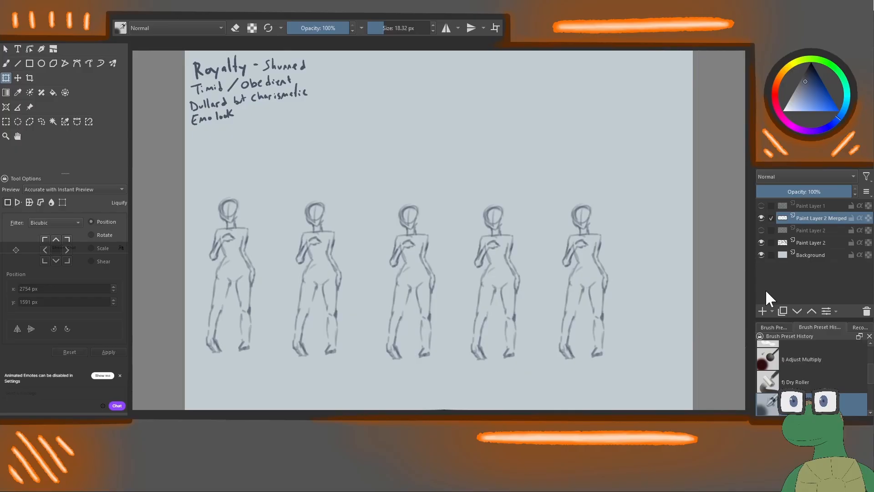
Sketch navels on the figures and a belt around the first figure's hips, with a small brush mark beside the "Emo look" note.
{"action": "key", "text": "b"}
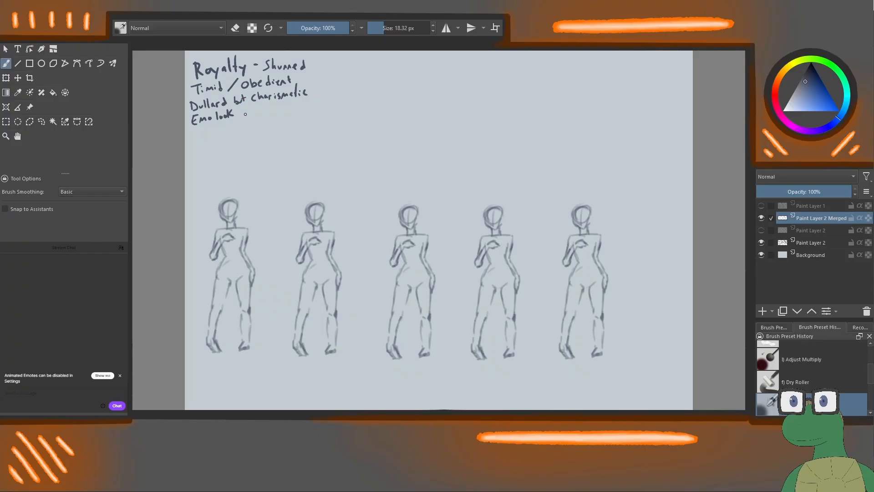
{"action": "left_click_drag", "start_coordinate": [242, 113], "coordinate": [249, 112]}
{"action": "key", "text": "e"}
{"action": "left_click_drag", "start_coordinate": [485, 248], "coordinate": [481, 254]}
{"action": "key", "text": "e"}
{"action": "left_click_drag", "start_coordinate": [221, 263], "coordinate": [249, 267]}
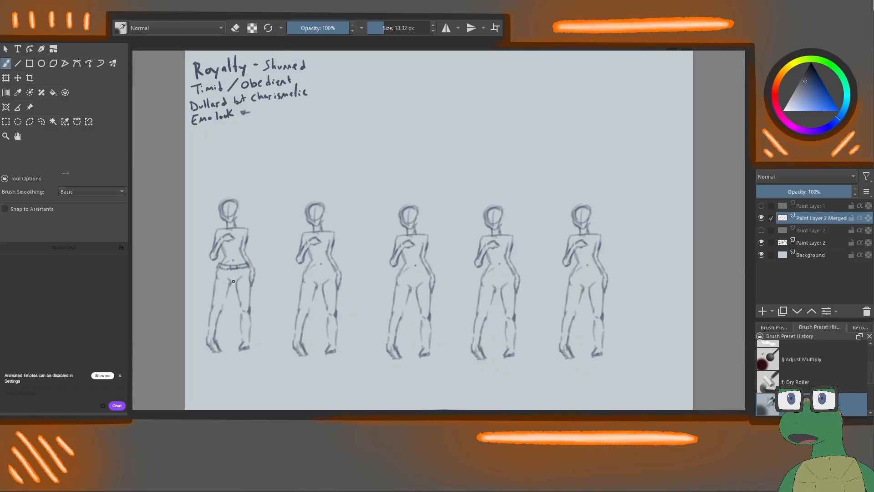
Sketch short shorts and long cloth panels hanging from both sides of the first figure's belt.
{"action": "mouse_move", "coordinate": [232, 282]}
{"action": "left_mouse_down"}
{"action": "mouse_move", "coordinate": [218, 281]}
{"action": "mouse_move", "coordinate": [252, 279]}
{"action": "left_mouse_up"}
{"action": "left_click_drag", "start_coordinate": [223, 271], "coordinate": [209, 318]}
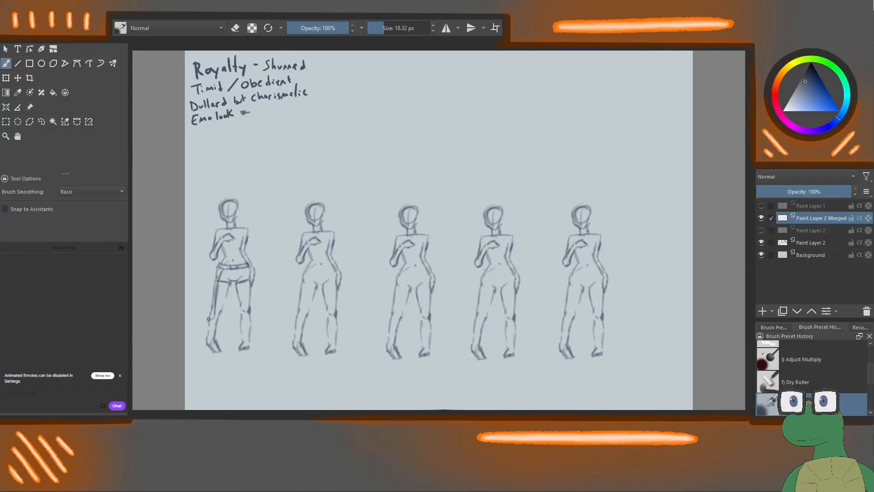
{"action": "left_click_drag", "start_coordinate": [219, 269], "coordinate": [203, 320]}
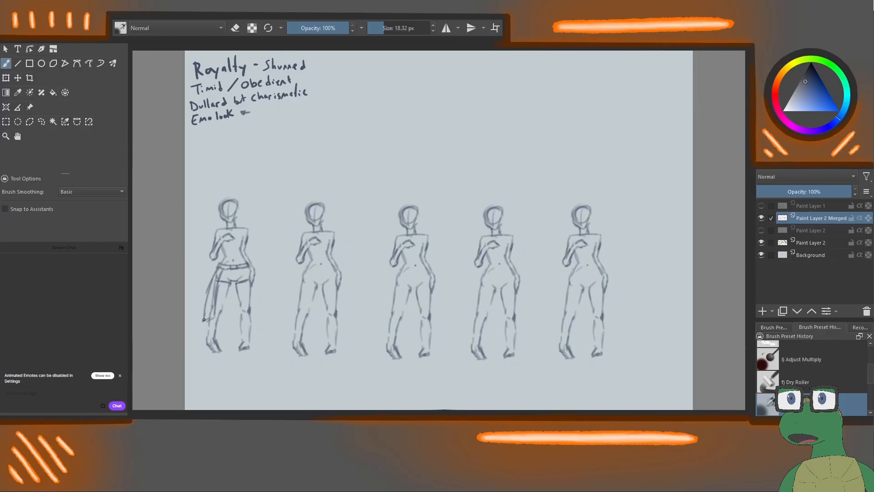
{"action": "left_click_drag", "start_coordinate": [244, 269], "coordinate": [253, 319]}
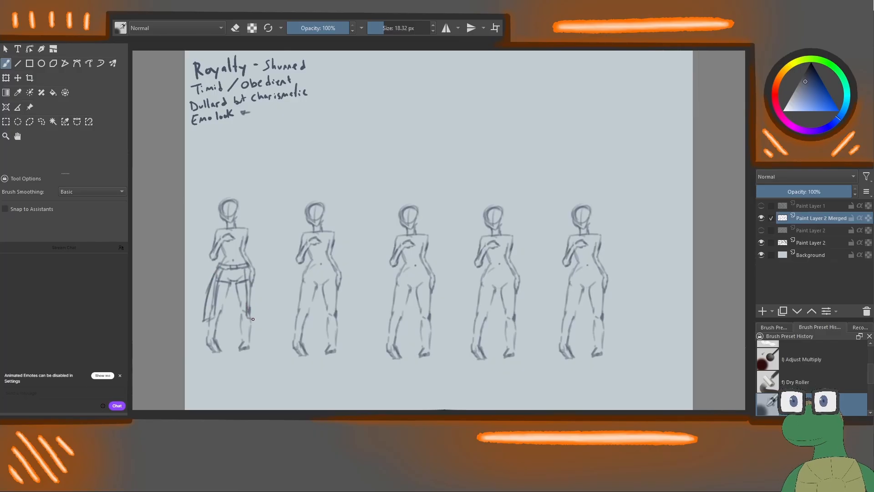
{"action": "left_click_drag", "start_coordinate": [253, 286], "coordinate": [255, 319]}
Erase the body lines overlapping the first figure's shorts and side panels, and sketch ankle boots on its feet.
{"action": "key", "text": "e"}
{"action": "mouse_move", "coordinate": [217, 276]}
{"action": "left_mouse_down"}
{"action": "mouse_move", "coordinate": [211, 318]}
{"action": "mouse_move", "coordinate": [248, 289]}
{"action": "mouse_move", "coordinate": [247, 276]}
{"action": "mouse_move", "coordinate": [251, 307]}
{"action": "left_mouse_up"}
{"action": "key", "text": "e"}
{"action": "left_click_drag", "start_coordinate": [242, 333], "coordinate": [244, 342]}
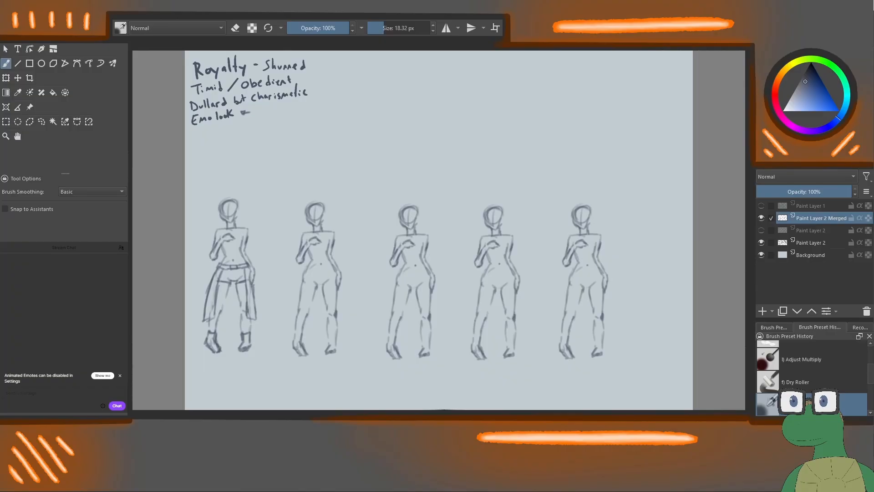
Sketch a strapped crop top on the first figure, erasing body lines where the clothing overlaps them.
{"action": "key", "text": "e"}
{"action": "key", "text": "e"}
{"action": "left_click_drag", "start_coordinate": [240, 235], "coordinate": [235, 247]}
{"action": "key", "text": "e"}
{"action": "key", "text": "e"}
{"action": "key", "text": "e"}
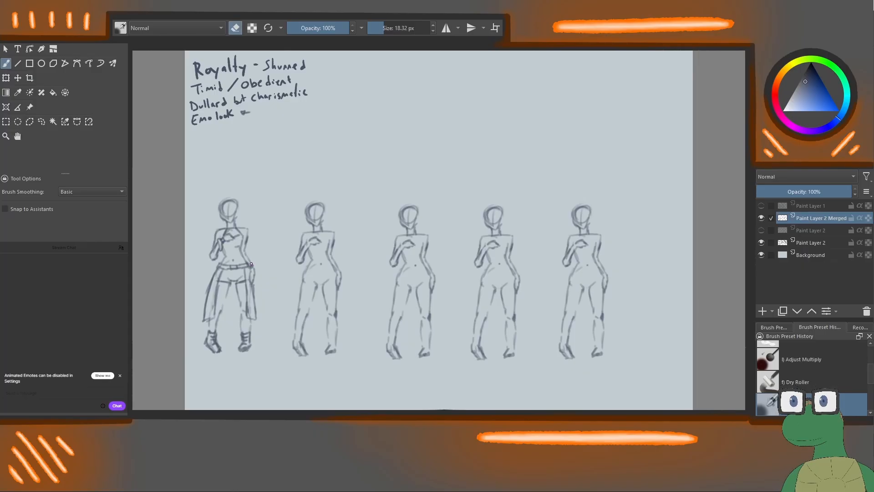
{"action": "key", "text": "e"}
{"action": "left_click_drag", "start_coordinate": [235, 237], "coordinate": [242, 235]}
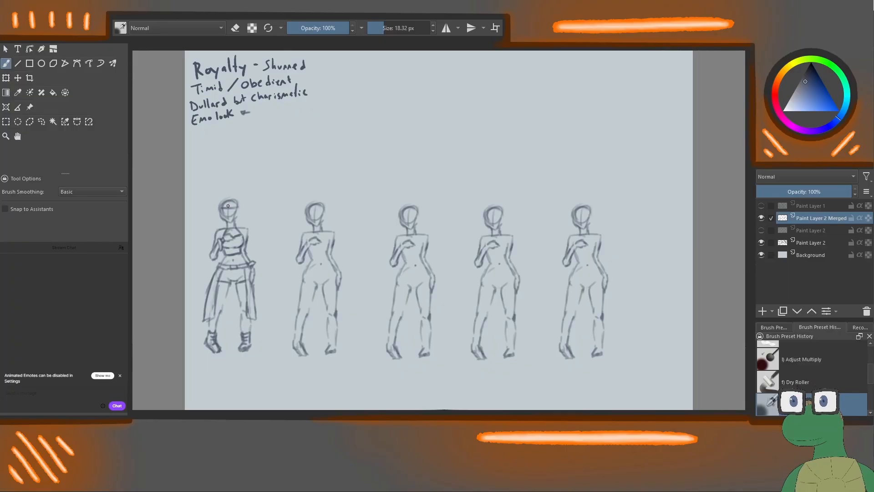
Sketch short bangs, pointed ears and a small pointed headpiece on the first figure's head.
{"action": "left_click_drag", "start_coordinate": [230, 208], "coordinate": [229, 196]}
{"action": "key", "text": "ctrl+z"}
{"action": "mouse_move", "coordinate": [241, 209]}
{"action": "left_mouse_down"}
{"action": "mouse_move", "coordinate": [211, 211]}
{"action": "mouse_move", "coordinate": [222, 215]}
{"action": "left_mouse_up"}
{"action": "left_click_drag", "start_coordinate": [236, 208], "coordinate": [231, 222]}
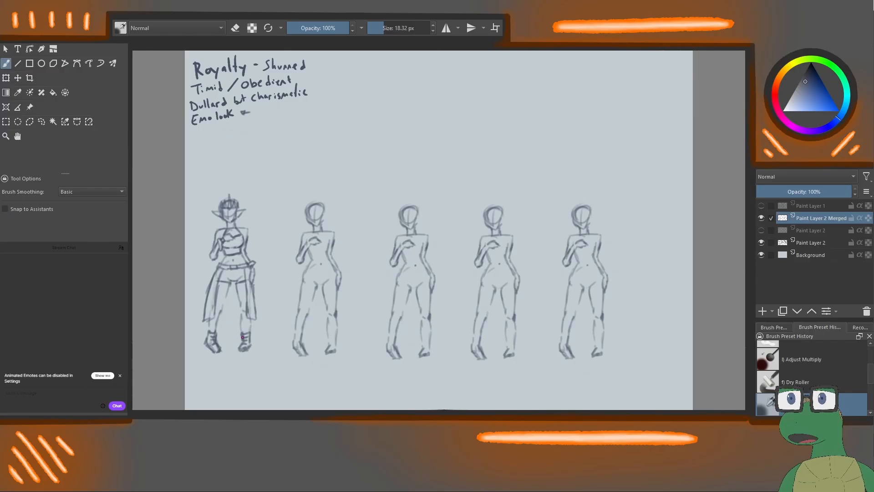
Add a new paint layer and move it above Paint Layer 2 Merged.
{"action": "left_click", "coordinate": [804, 230]}
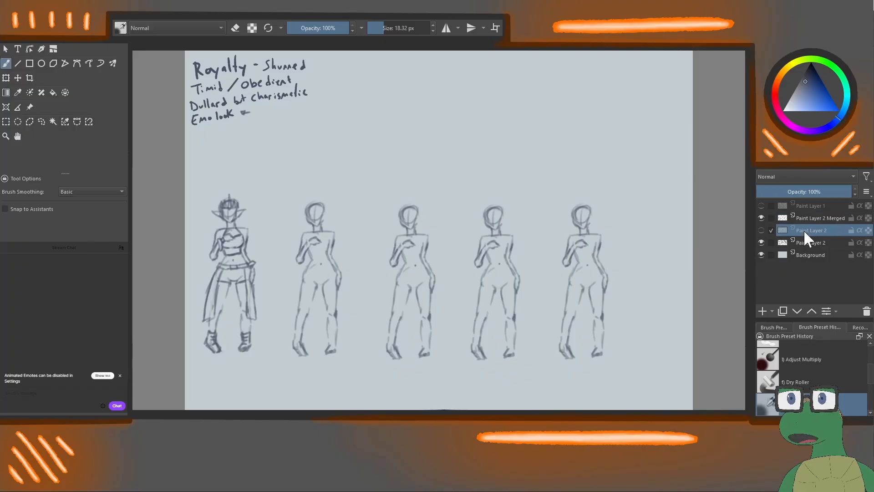
{"action": "left_click", "coordinate": [764, 309]}
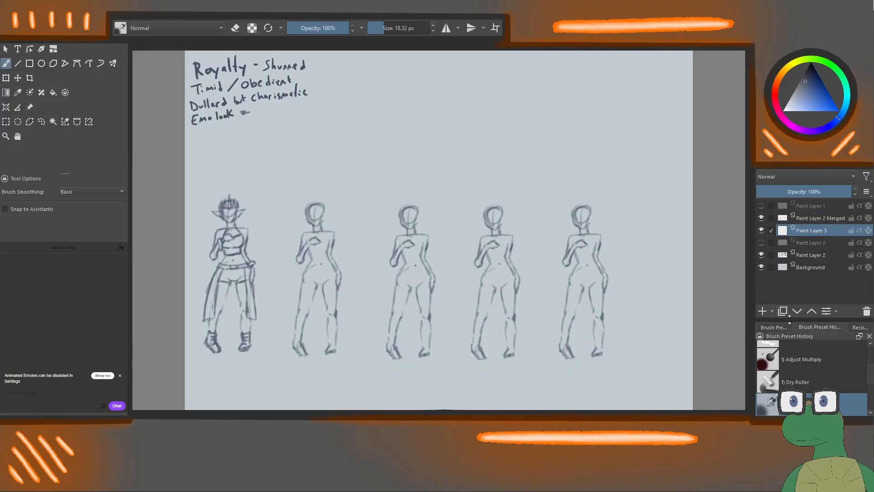
{"action": "left_click", "coordinate": [811, 311]}
Lower the opacity of Paint Layer 2 Merged to about 37% and make Paint Layer 3 the active layer.
{"action": "left_click", "coordinate": [812, 230]}
{"action": "key", "text": "i"}
{"action": "key", "text": "i"}
{"action": "key", "text": "i"}
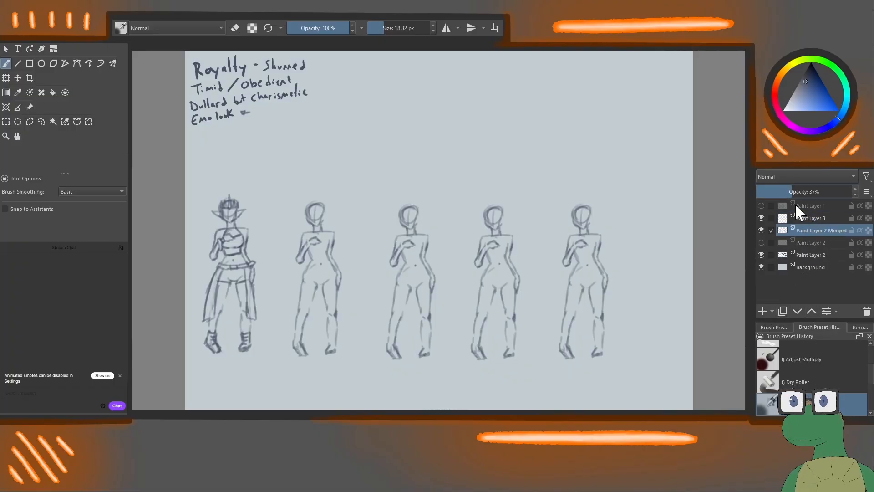
{"action": "left_click", "coordinate": [804, 217]}
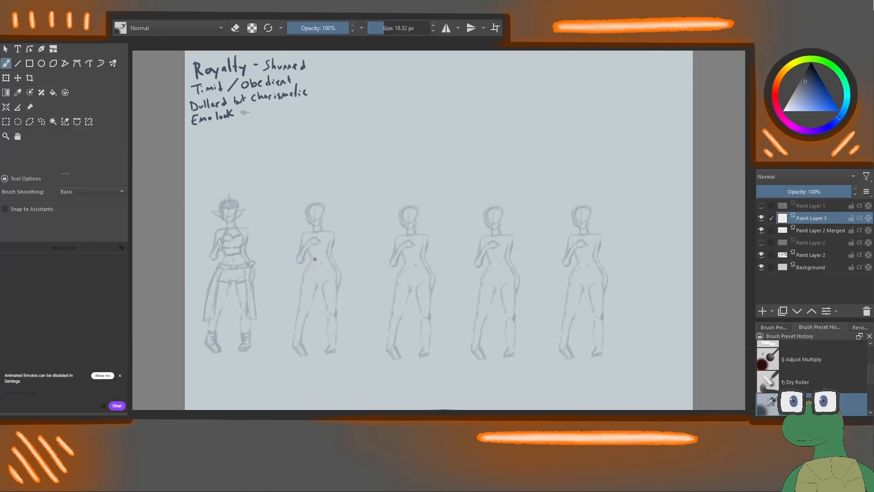
Redraw the second figure's face, neck and shoulders on Paint Layer 3 with a 13.56 px brush, erasing stray lines.
{"action": "left_click_drag", "start_coordinate": [317, 253], "coordinate": [310, 249]}
{"action": "key", "text": "ctrl+z"}
{"action": "left_click_drag", "start_coordinate": [321, 229], "coordinate": [304, 235]}
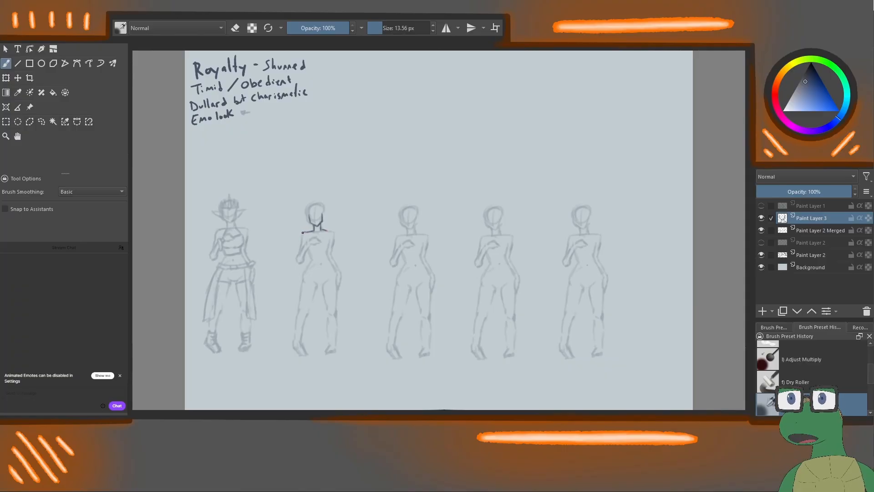
{"action": "left_click_drag", "start_coordinate": [308, 235], "coordinate": [302, 234]}
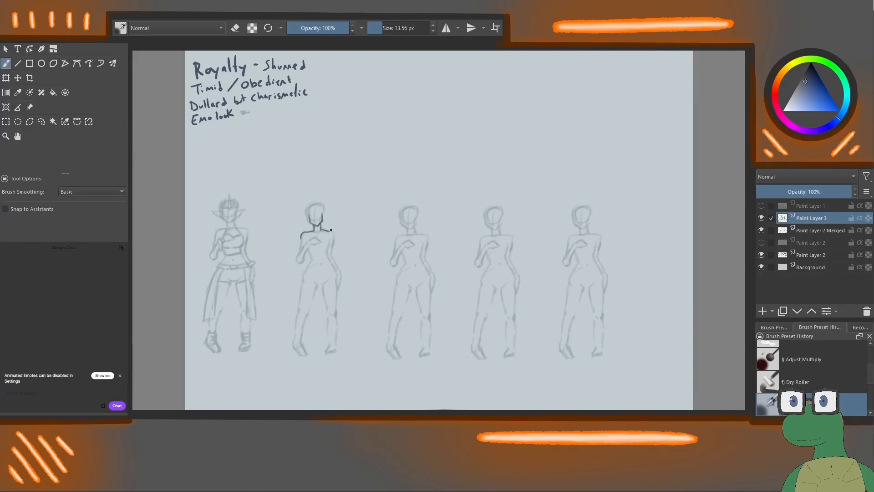
{"action": "left_click_drag", "start_coordinate": [329, 230], "coordinate": [336, 233]}
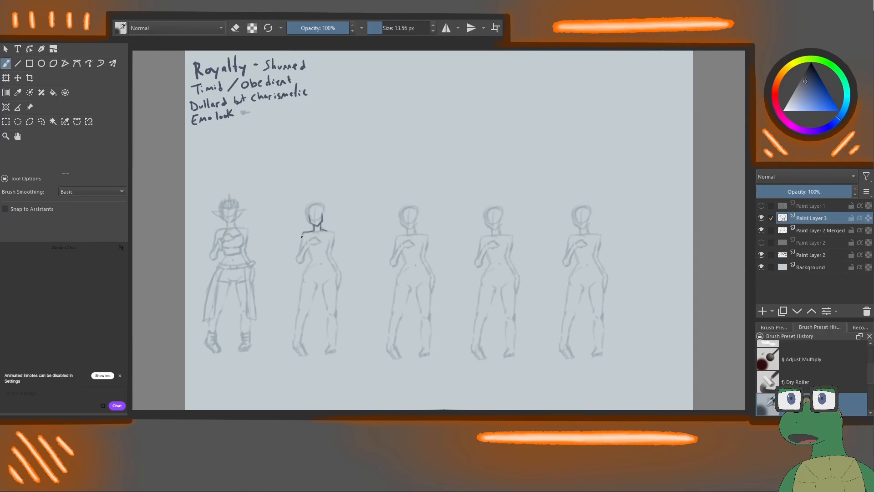
{"action": "key", "text": "e"}
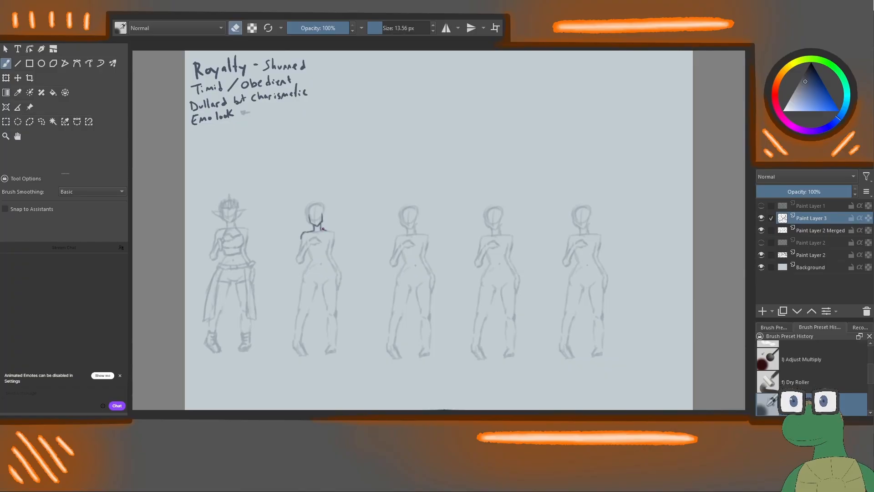
{"action": "key", "text": "e"}
{"action": "key", "text": "e"}
{"action": "key", "text": "e"}
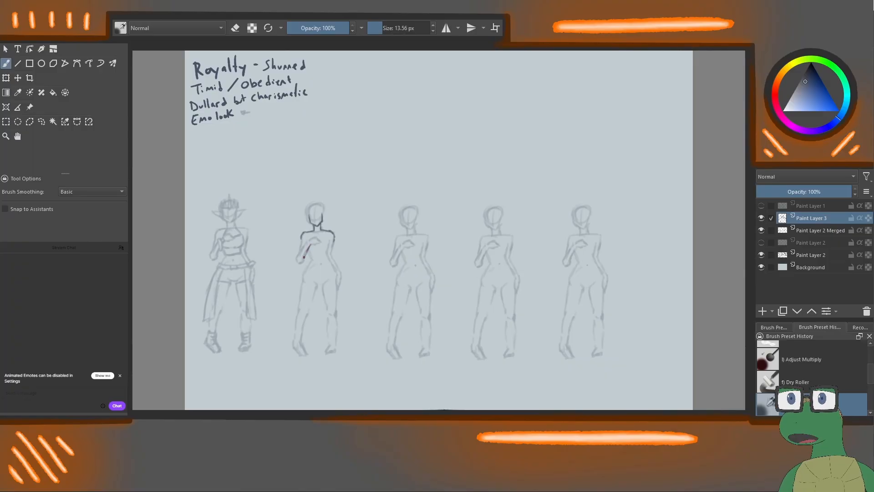
Redraw the second figure's bent arm and the hand resting on its chest.
{"action": "mouse_move", "coordinate": [310, 244]}
{"action": "left_mouse_down"}
{"action": "mouse_move", "coordinate": [301, 262]}
{"action": "mouse_move", "coordinate": [303, 245]}
{"action": "mouse_move", "coordinate": [297, 257]}
{"action": "left_mouse_up"}
{"action": "left_click_drag", "start_coordinate": [300, 241], "coordinate": [300, 251]}
{"action": "left_click_drag", "start_coordinate": [315, 237], "coordinate": [322, 240]}
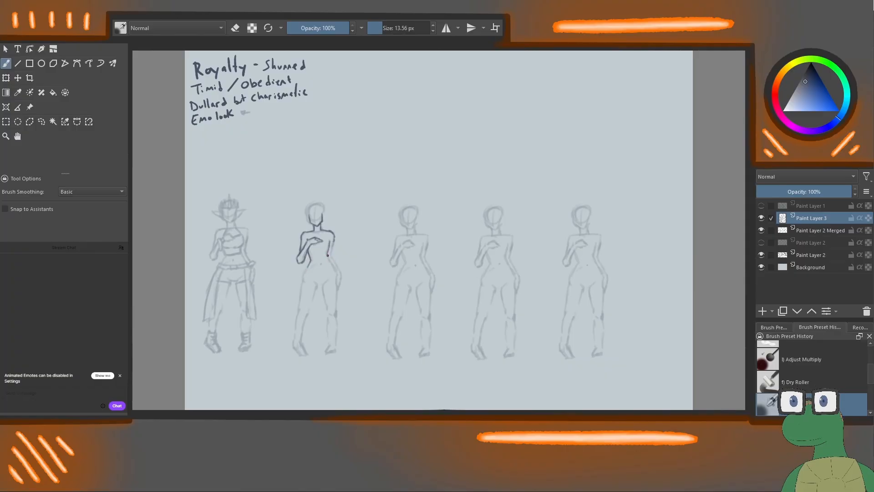
Redraw the second figure's torso side, lowered arm and hanging hand, switching to the eraser to tidy the hand.
{"action": "left_click_drag", "start_coordinate": [329, 247], "coordinate": [328, 253]}
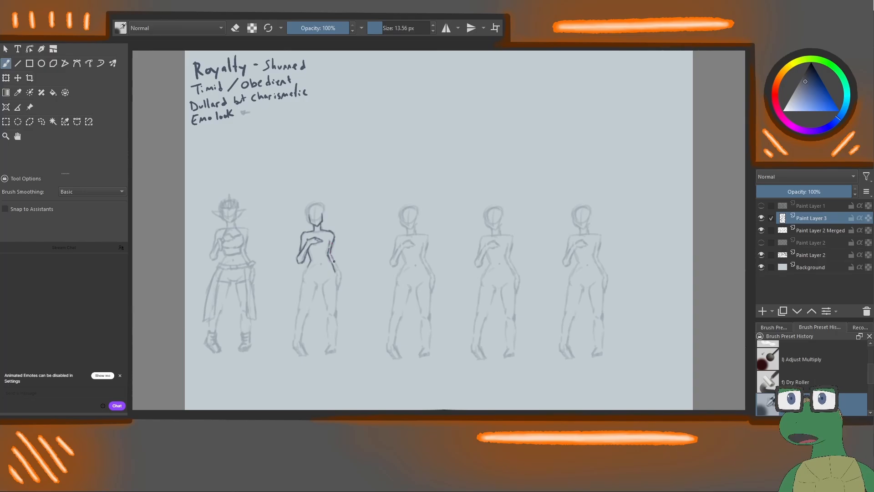
{"action": "left_click_drag", "start_coordinate": [334, 262], "coordinate": [339, 269]}
{"action": "left_click_drag", "start_coordinate": [333, 258], "coordinate": [337, 287]}
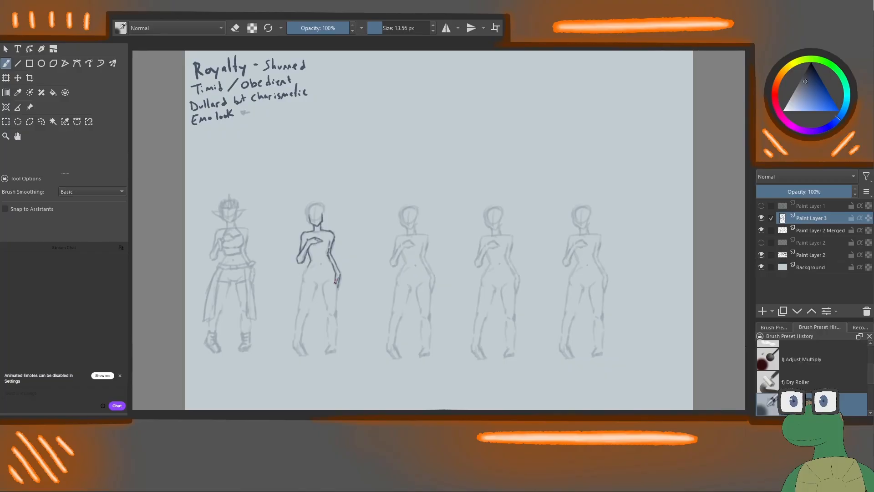
{"action": "key", "text": "e"}
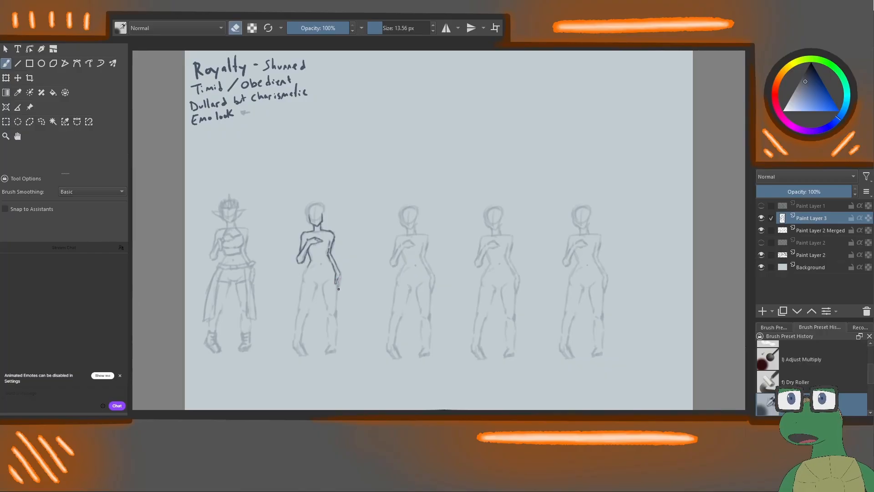
{"action": "key", "text": "e"}
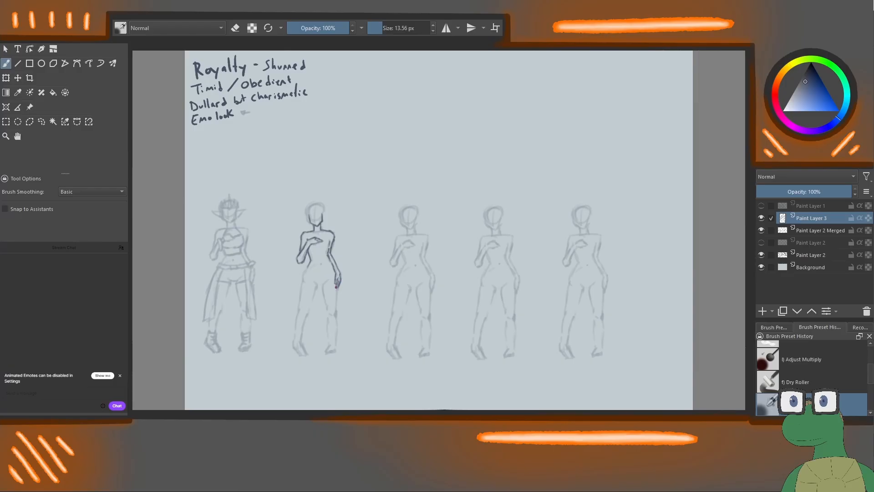
Redraw the second figure's hips, both legs and feet on Paint Layer 3 with the 13.56 px brush.
{"action": "key", "text": "e"}
{"action": "key", "text": "e"}
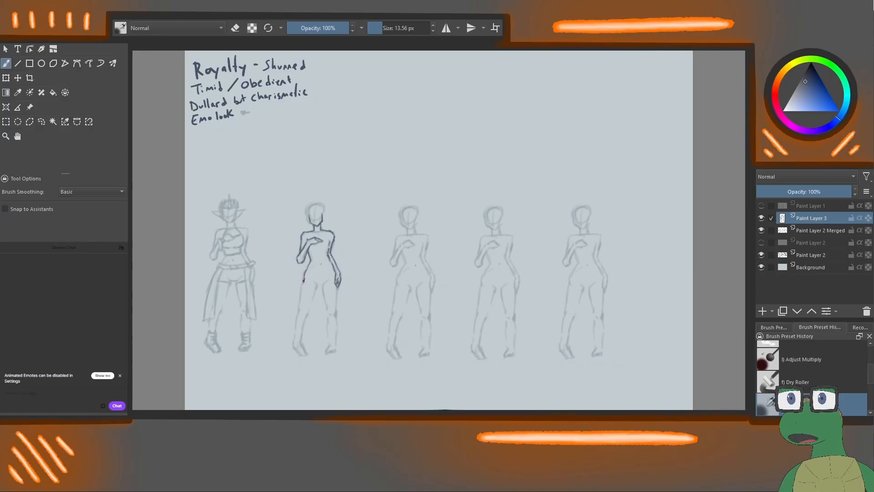
{"action": "left_click_drag", "start_coordinate": [303, 280], "coordinate": [300, 295]}
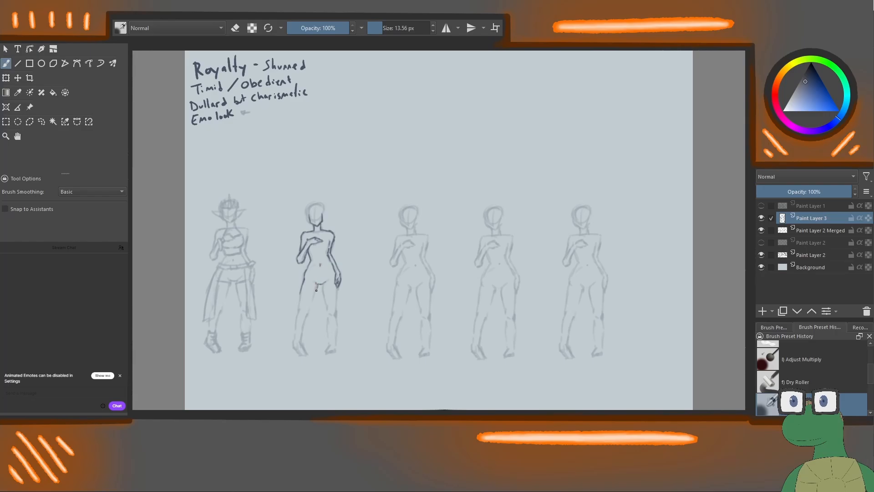
{"action": "mouse_move", "coordinate": [318, 286]}
{"action": "left_mouse_down"}
{"action": "mouse_move", "coordinate": [312, 303]}
{"action": "mouse_move", "coordinate": [324, 300]}
{"action": "mouse_move", "coordinate": [329, 346]}
{"action": "left_mouse_up"}
{"action": "key", "text": "ctrl+z"}
{"action": "left_click_drag", "start_coordinate": [326, 315], "coordinate": [331, 343]}
{"action": "left_click_drag", "start_coordinate": [336, 316], "coordinate": [335, 349]}
{"action": "left_click_drag", "start_coordinate": [337, 352], "coordinate": [328, 350]}
{"action": "mouse_move", "coordinate": [311, 306]}
{"action": "left_mouse_down"}
{"action": "mouse_move", "coordinate": [300, 290]}
{"action": "mouse_move", "coordinate": [295, 340]}
{"action": "mouse_move", "coordinate": [306, 315]}
{"action": "mouse_move", "coordinate": [301, 335]}
{"action": "left_mouse_up"}
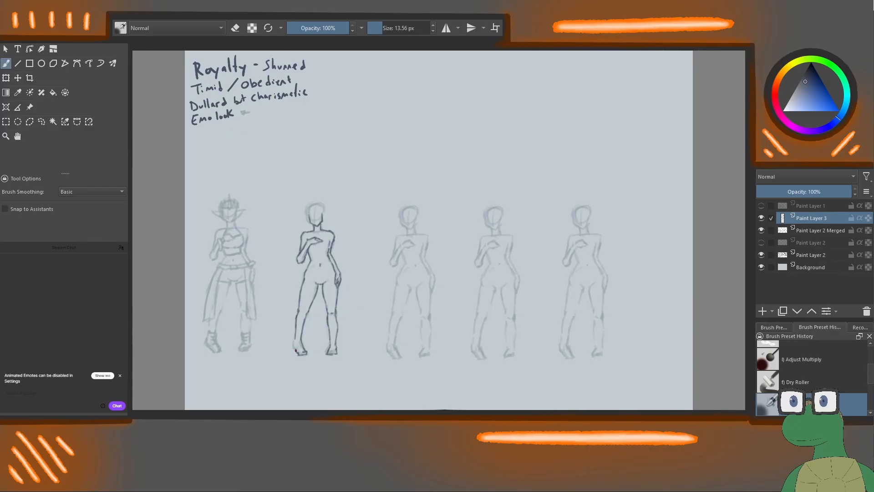
{"action": "left_click_drag", "start_coordinate": [292, 342], "coordinate": [293, 345]}
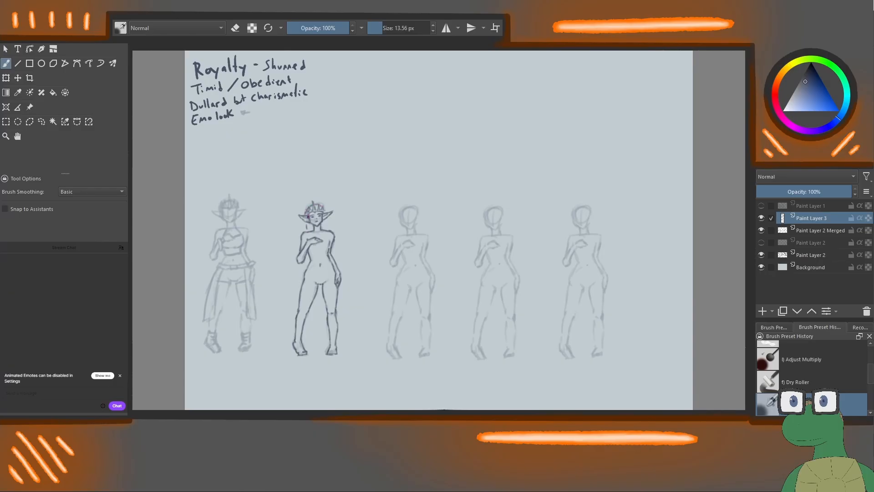
Finish the second figure's crown, pointed ears, face and earrings, and check the linework with Paint Layer 2 Merged temporarily hidden.
{"action": "key", "text": "ctrl+z"}
{"action": "left_click", "coordinate": [760, 230]}
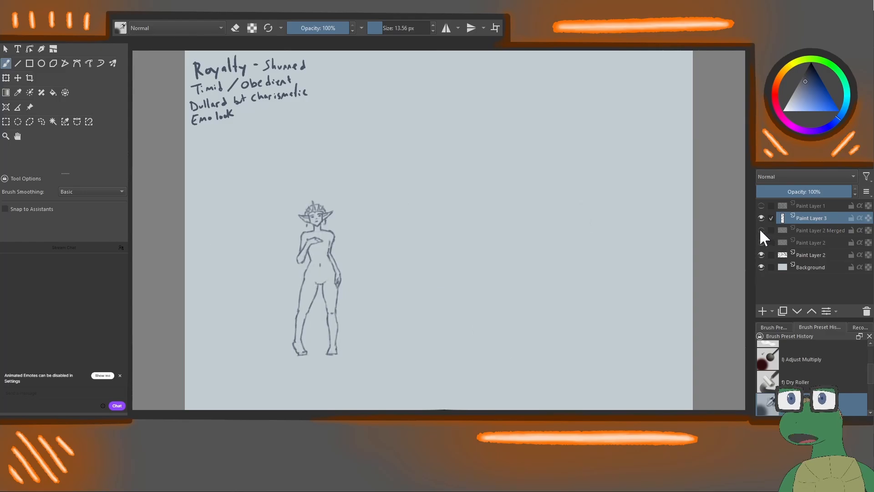
{"action": "left_click", "coordinate": [761, 230]}
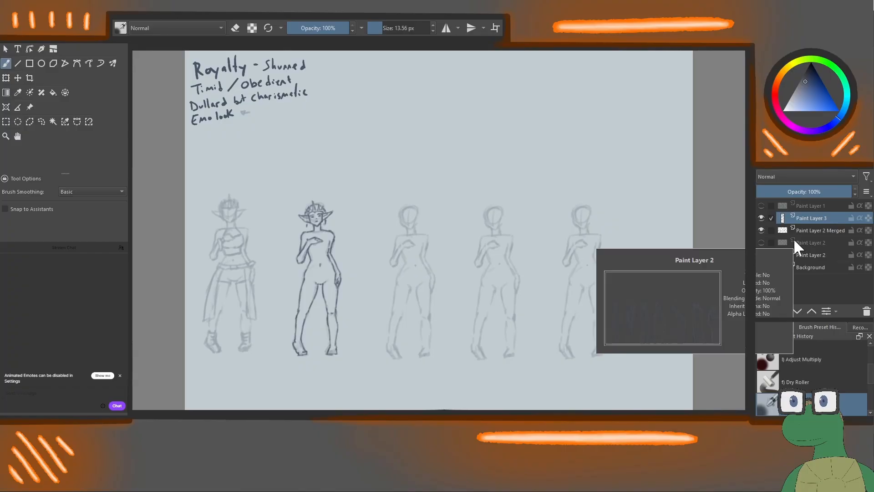
Duplicate Paint Layer 3 four times.
{"action": "left_click", "coordinate": [783, 310]}
{"action": "left_click", "coordinate": [782, 311]}
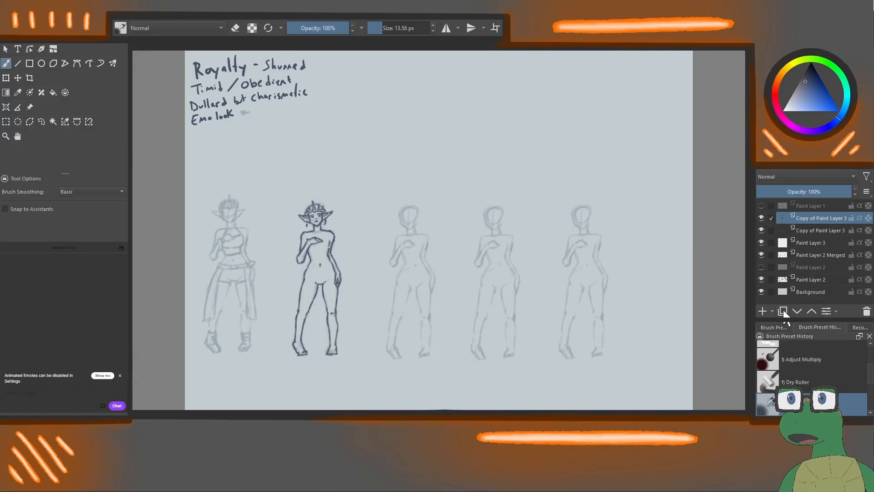
{"action": "left_click", "coordinate": [783, 311]}
{"action": "left_click", "coordinate": [782, 311]}
Move the four copied figures with the Transform tool onto the faded third, fourth, fifth and first bases.
{"action": "left_click", "coordinate": [6, 78]}
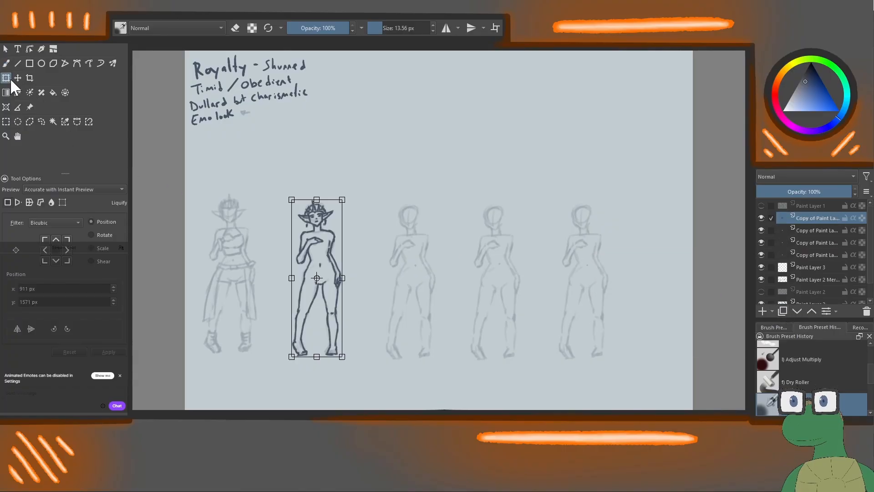
{"action": "left_click_drag", "start_coordinate": [314, 308], "coordinate": [410, 313]}
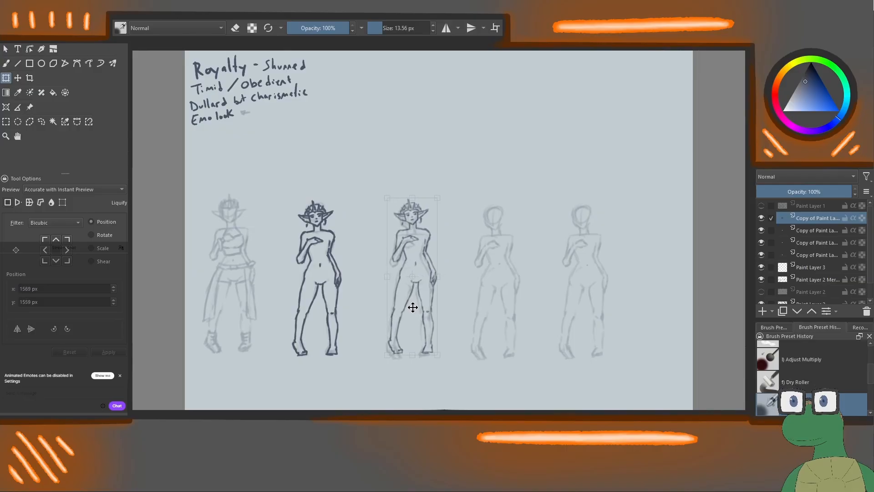
{"action": "left_click", "coordinate": [777, 230]}
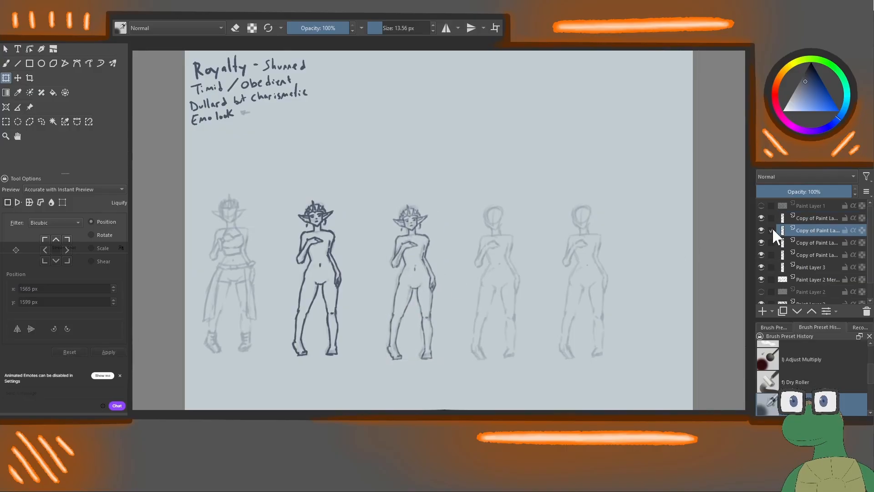
{"action": "mouse_move", "coordinate": [314, 319]}
{"action": "left_mouse_down"}
{"action": "mouse_move", "coordinate": [480, 314]}
{"action": "mouse_move", "coordinate": [494, 322]}
{"action": "left_mouse_up"}
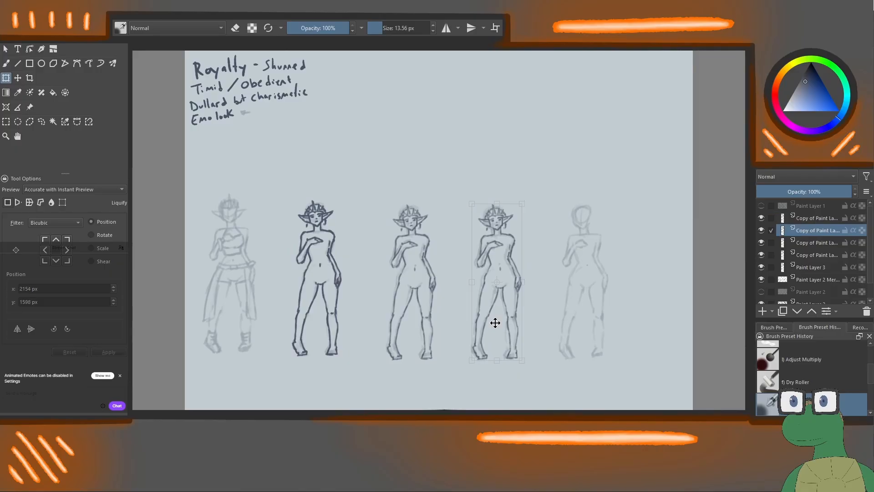
{"action": "left_click", "coordinate": [816, 242]}
{"action": "left_click_drag", "start_coordinate": [321, 311], "coordinate": [584, 326]}
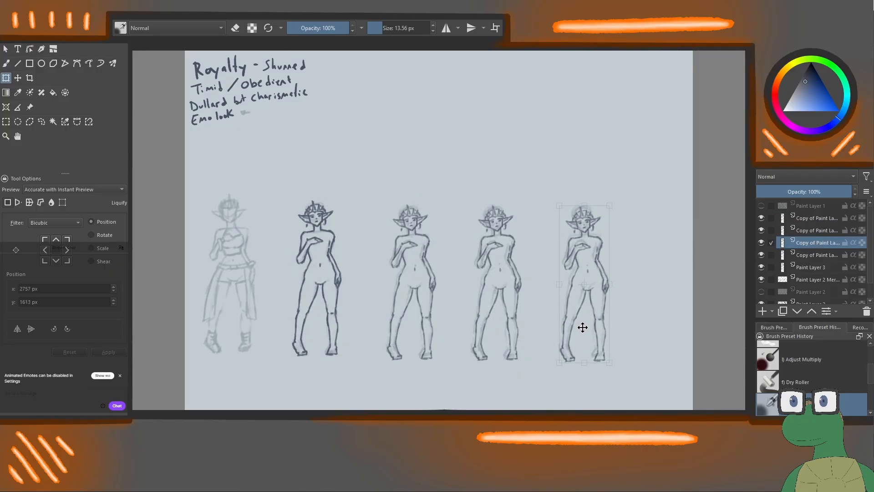
{"action": "left_click", "coordinate": [814, 255]}
{"action": "left_click_drag", "start_coordinate": [309, 327], "coordinate": [228, 322]}
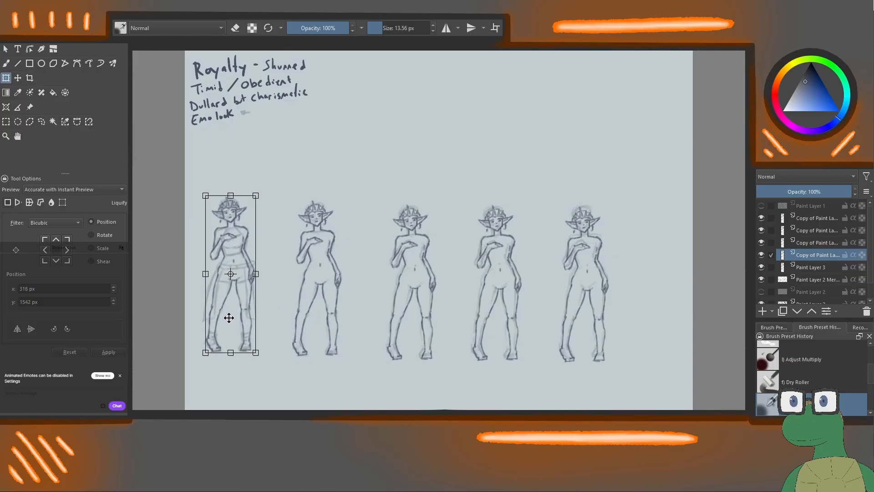
Merge Paint Layer 3 and its four copies into a single layer.
{"action": "left_click", "coordinate": [804, 266]}
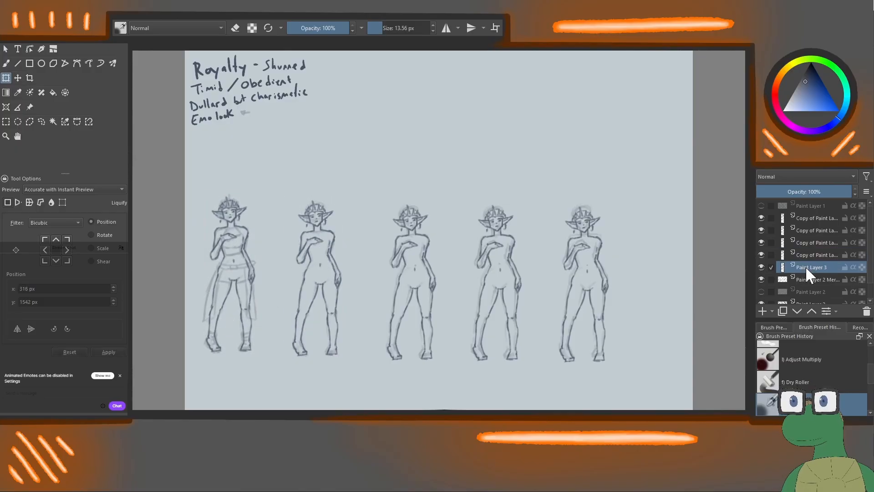
{"action": "left_click", "coordinate": [761, 266]}
{"action": "left_click", "coordinate": [761, 267]}
{"action": "left_click", "coordinate": [797, 219], "text": "shift"}
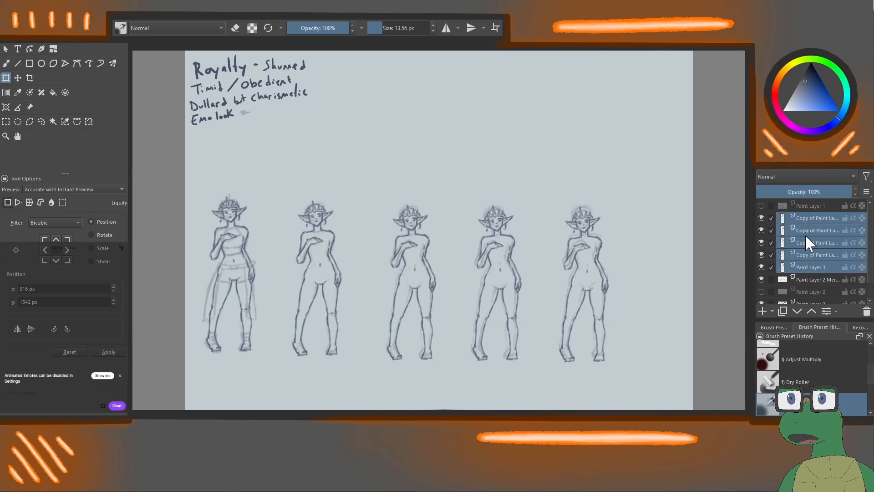
{"action": "right_click", "coordinate": [805, 235]}
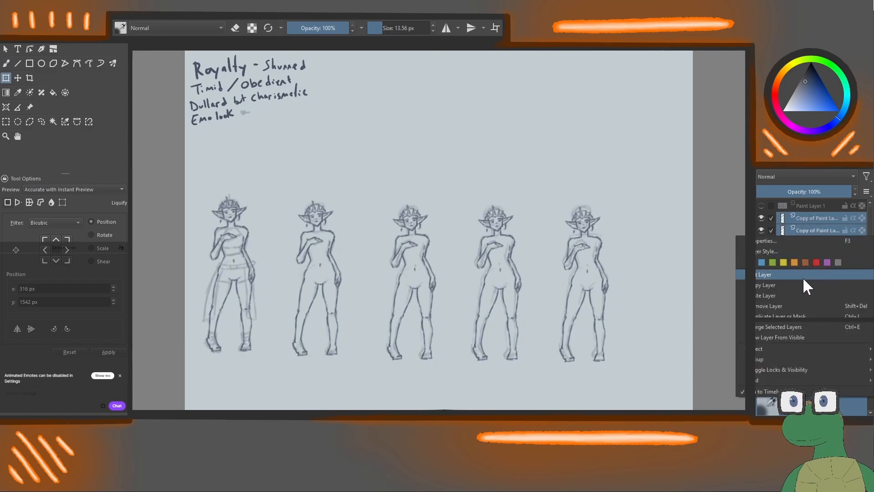
{"action": "left_click", "coordinate": [771, 326]}
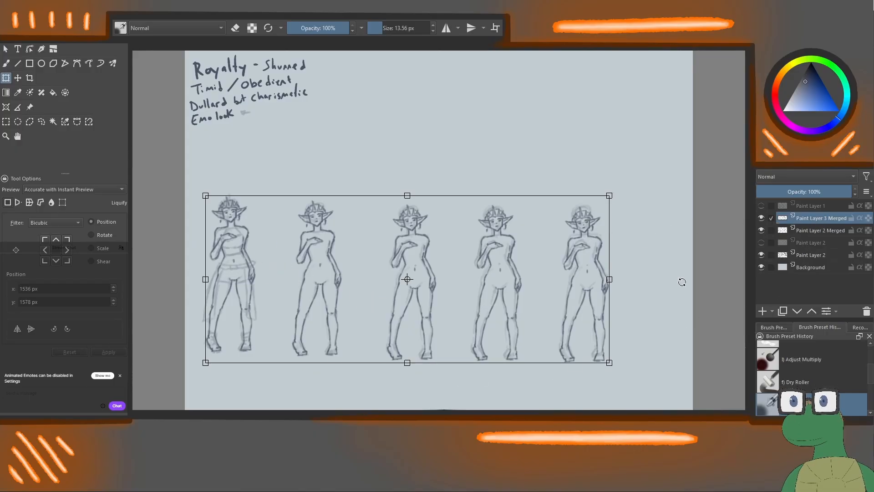
Redraw the first figure's belt and the long open skirt panels hanging beside both legs.
{"action": "key", "text": "b"}
{"action": "mouse_move", "coordinate": [298, 216]}
{"action": "left_mouse_down"}
{"action": "mouse_move", "coordinate": [242, 268]}
{"action": "mouse_move", "coordinate": [324, 338]}
{"action": "left_mouse_up"}
{"action": "key", "text": "ctrl+z"}
{"action": "key", "text": "ctrl+z"}
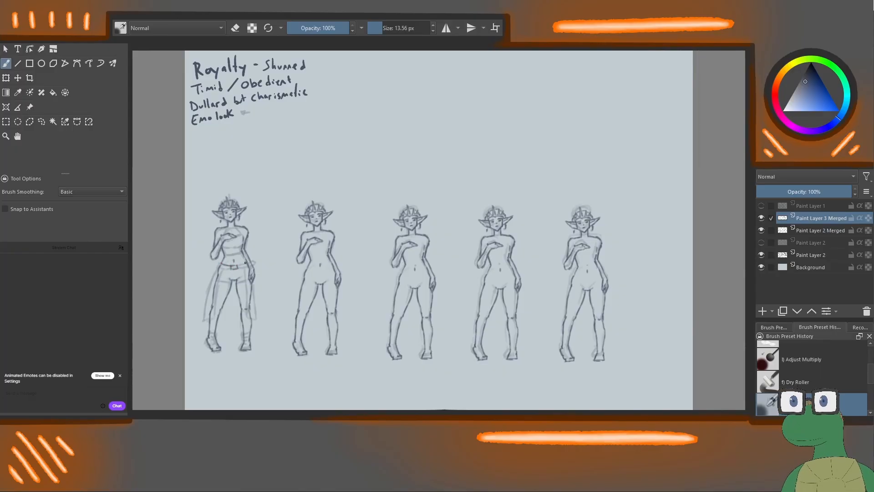
{"action": "mouse_move", "coordinate": [249, 266]}
{"action": "left_mouse_down"}
{"action": "mouse_move", "coordinate": [215, 274]}
{"action": "mouse_move", "coordinate": [199, 324]}
{"action": "mouse_move", "coordinate": [211, 322]}
{"action": "left_mouse_up"}
{"action": "left_click_drag", "start_coordinate": [224, 269], "coordinate": [213, 316]}
{"action": "left_click_drag", "start_coordinate": [244, 272], "coordinate": [248, 317]}
{"action": "left_click_drag", "start_coordinate": [253, 283], "coordinate": [257, 320]}
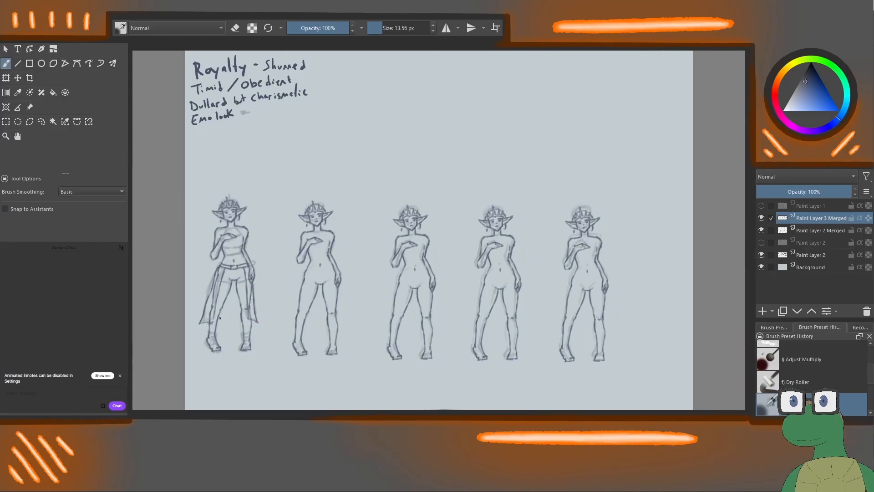
Draw the skirt's curved back hem between the first figure's legs, undoing unsuccessful strokes.
{"action": "mouse_move", "coordinate": [218, 317]}
{"action": "left_mouse_down"}
{"action": "mouse_move", "coordinate": [254, 302]}
{"action": "mouse_move", "coordinate": [226, 300]}
{"action": "mouse_move", "coordinate": [217, 319]}
{"action": "mouse_move", "coordinate": [237, 311]}
{"action": "left_mouse_up"}
{"action": "key", "text": "ctrl+z"}
{"action": "key", "text": "ctrl+z"}
{"action": "key", "text": "ctrl+z"}
{"action": "left_click_drag", "start_coordinate": [238, 298], "coordinate": [239, 313]}
{"action": "key", "text": "ctrl+z"}
{"action": "key", "text": "ctrl+z"}
{"action": "mouse_move", "coordinate": [248, 306]}
{"action": "left_mouse_down"}
{"action": "mouse_move", "coordinate": [249, 318]}
{"action": "mouse_move", "coordinate": [223, 305]}
{"action": "left_mouse_up"}
{"action": "key", "text": "ctrl+z"}
{"action": "key", "text": "ctrl+z"}
Clean up the first figure's skirt panels, alternating eraser and brush to remove overlapping lines and sharpen the hems.
{"action": "key", "text": "e"}
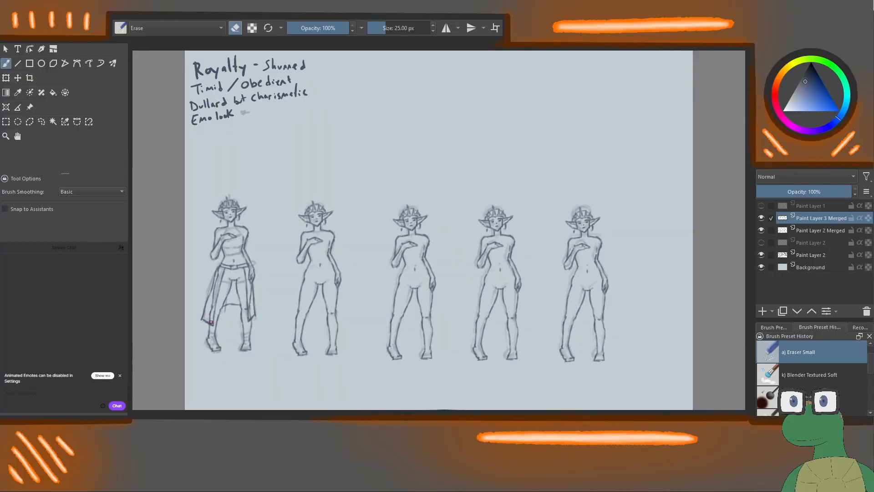
{"action": "key", "text": "e"}
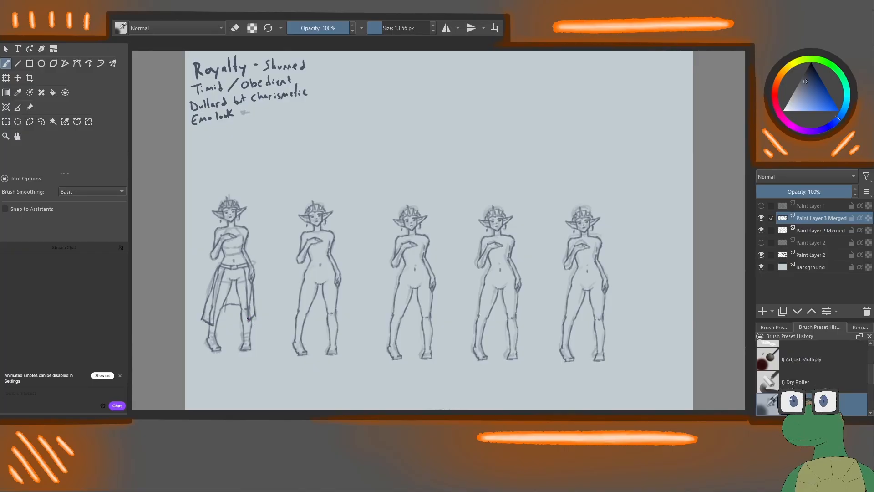
{"action": "key", "text": "e"}
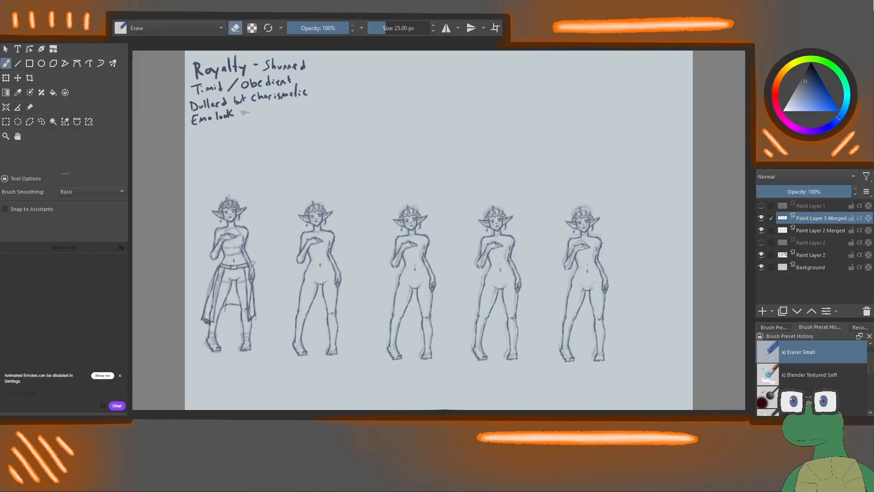
{"action": "key", "text": "e"}
{"action": "key", "text": "e"}
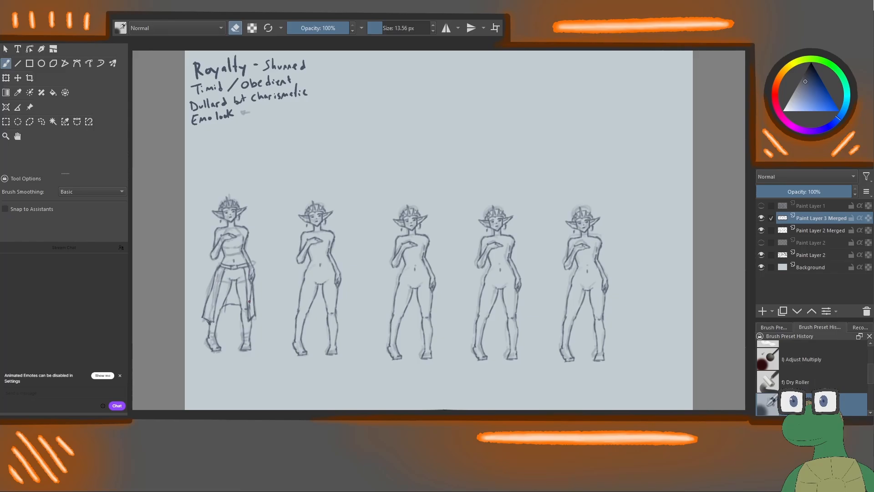
{"action": "mouse_move", "coordinate": [249, 298]}
{"action": "left_mouse_down"}
{"action": "mouse_move", "coordinate": [249, 313]}
{"action": "mouse_move", "coordinate": [251, 286]}
{"action": "left_mouse_up"}
Draw chunky platform ankle boots over the first figure's feet, switching between brush and eraser.
{"action": "key", "text": "e"}
{"action": "key", "text": "e"}
{"action": "key", "text": "e"}
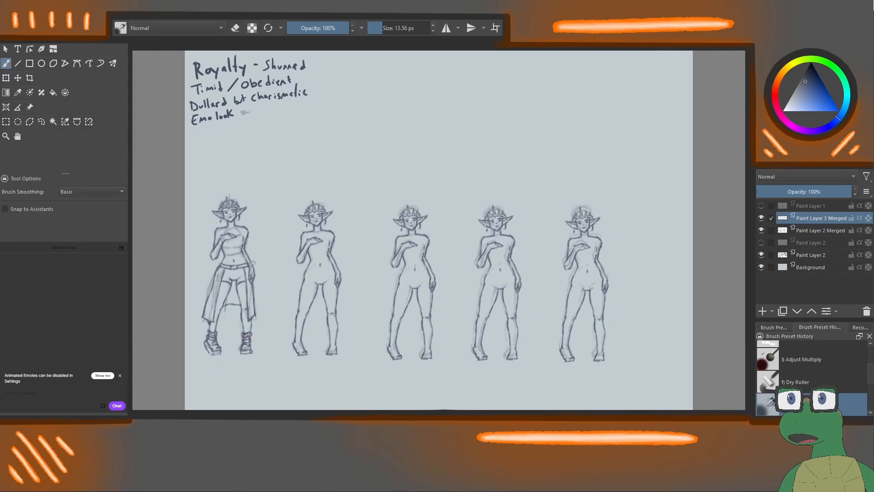
{"action": "key", "text": "e"}
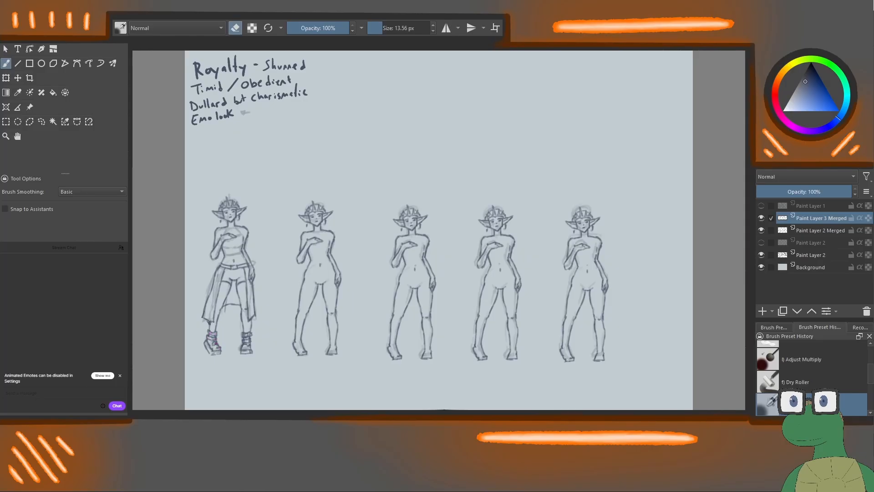
Draw the first figure's strapped crop top and the band at the lowered wrist, erasing overlapping lines.
{"action": "key", "text": "e"}
{"action": "key", "text": "e"}
{"action": "key", "text": "e"}
{"action": "key", "text": "e"}
{"action": "key", "text": "e"}
{"action": "key", "text": "e"}
{"action": "key", "text": "e"}
{"action": "key", "text": "e"}
{"action": "key", "text": "e"}
{"action": "key", "text": "e"}
{"action": "key", "text": "e"}
{"action": "key", "text": "e"}
{"action": "key", "text": "e"}
{"action": "key", "text": "e"}
{"action": "key", "text": "e"}
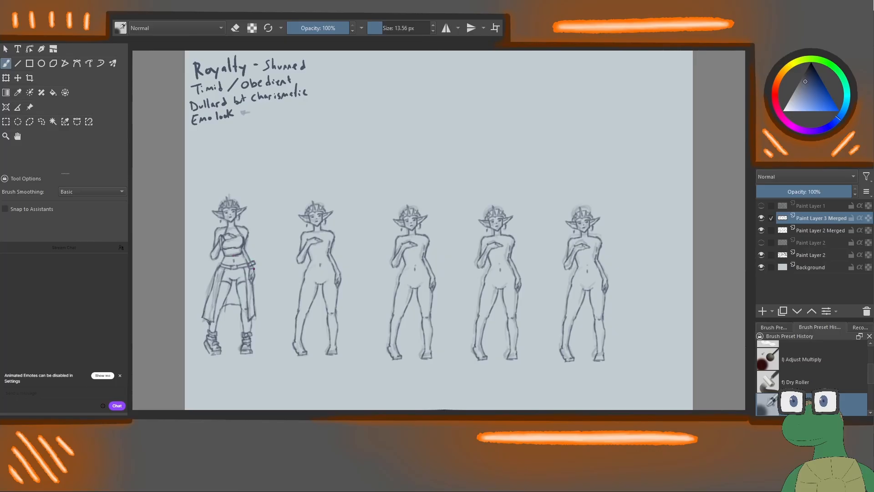
{"action": "key", "text": "e"}
{"action": "key", "text": "e"}
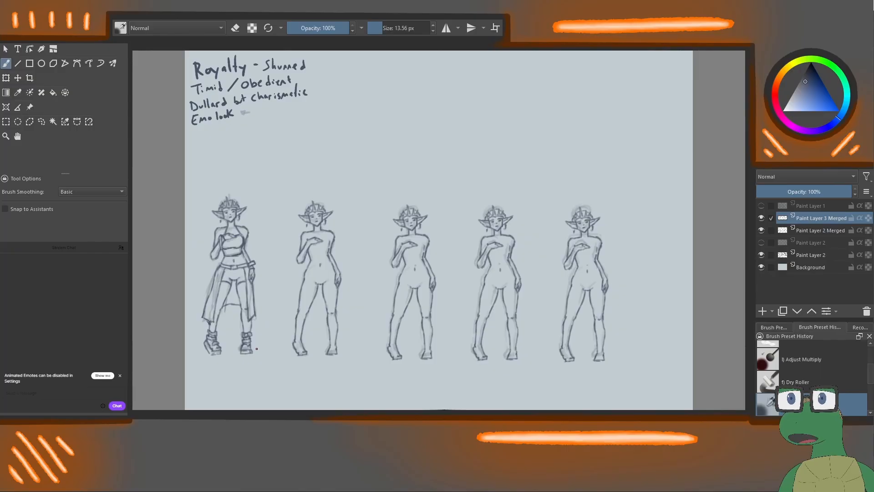
Compare the linework with and without Paint Layer 2 Merged, delete that layer, and make Paint Layer 3 Merged active.
{"action": "left_click", "coordinate": [761, 230]}
{"action": "left_click", "coordinate": [761, 231]}
{"action": "left_click", "coordinate": [761, 231]}
{"action": "left_click", "coordinate": [761, 230]}
{"action": "left_click", "coordinate": [761, 230]}
{"action": "left_click", "coordinate": [810, 232]}
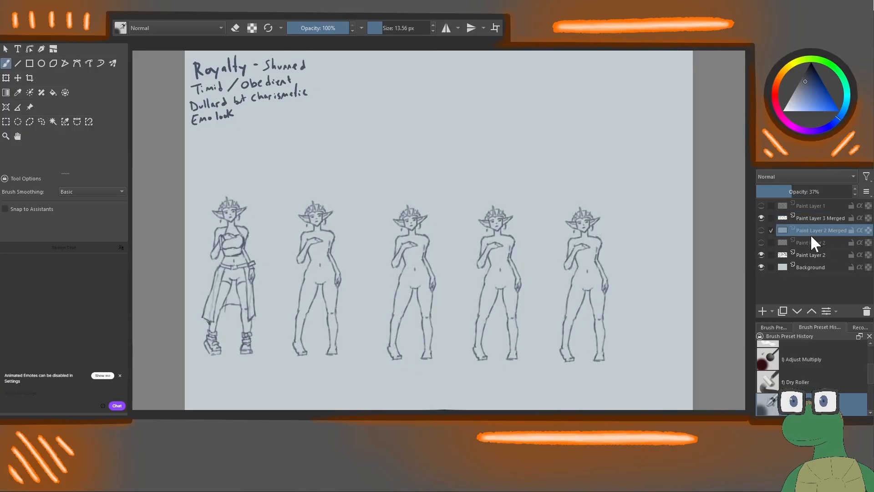
{"action": "left_click", "coordinate": [866, 311]}
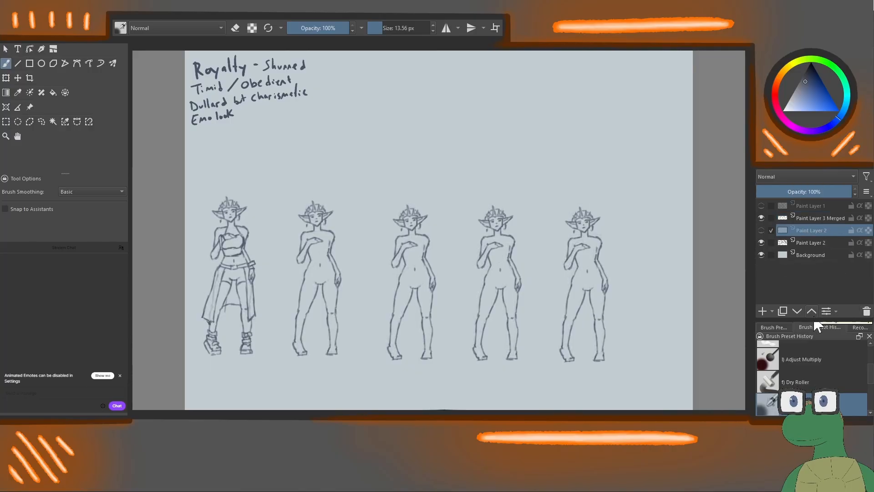
{"action": "left_click", "coordinate": [805, 219]}
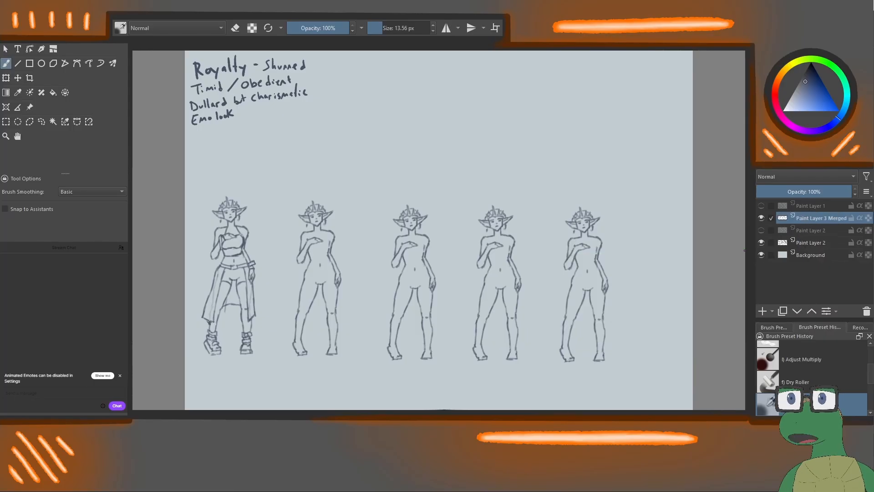
Sketch a short flared skirt with a waistband on the second figure, undoing the first outline strokes.
{"action": "key", "text": "e"}
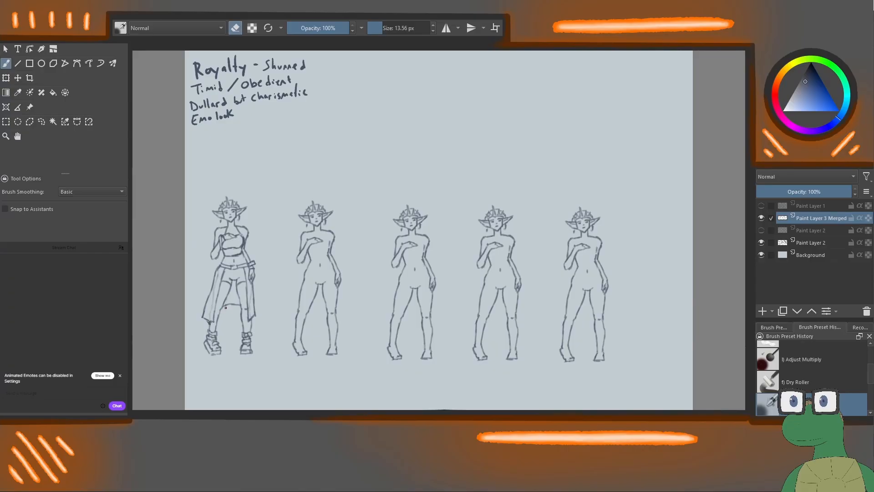
{"action": "key", "text": "e"}
{"action": "left_click_drag", "start_coordinate": [307, 297], "coordinate": [339, 294]}
{"action": "mouse_move", "coordinate": [307, 267]}
{"action": "left_mouse_down"}
{"action": "mouse_move", "coordinate": [331, 266]}
{"action": "mouse_move", "coordinate": [304, 269]}
{"action": "mouse_move", "coordinate": [335, 266]}
{"action": "mouse_move", "coordinate": [311, 283]}
{"action": "mouse_move", "coordinate": [304, 271]}
{"action": "mouse_move", "coordinate": [295, 296]}
{"action": "left_mouse_up"}
{"action": "key", "text": "ctrl+z"}
{"action": "key", "text": "ctrl+z"}
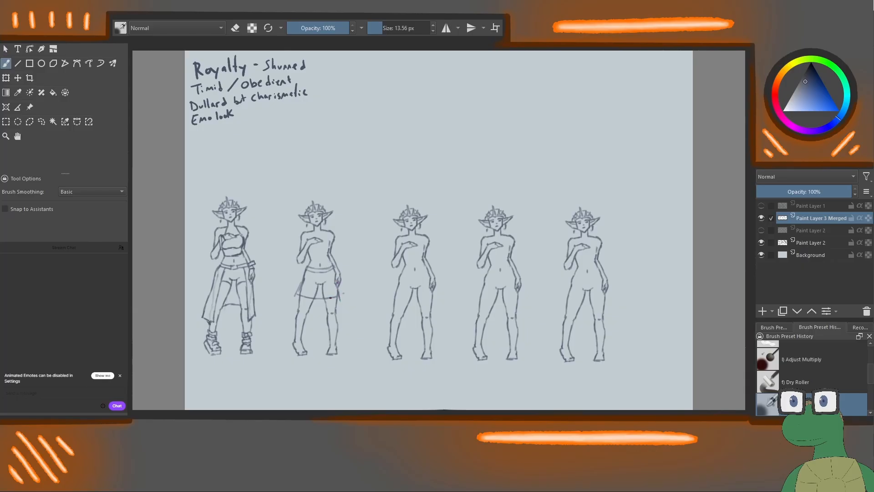
{"action": "mouse_move", "coordinate": [330, 298]}
{"action": "left_mouse_down"}
{"action": "mouse_move", "coordinate": [342, 298]}
{"action": "mouse_move", "coordinate": [327, 298]}
{"action": "left_mouse_up"}
Add vertical pleats to the second figure's skirt and erase the body lines showing through it.
{"action": "key", "text": "e"}
{"action": "key", "text": "e"}
{"action": "mouse_move", "coordinate": [317, 273]}
{"action": "left_mouse_down"}
{"action": "mouse_move", "coordinate": [317, 296]}
{"action": "mouse_move", "coordinate": [322, 272]}
{"action": "mouse_move", "coordinate": [325, 296]}
{"action": "mouse_move", "coordinate": [326, 273]}
{"action": "mouse_move", "coordinate": [331, 293]}
{"action": "mouse_move", "coordinate": [331, 272]}
{"action": "mouse_move", "coordinate": [338, 298]}
{"action": "mouse_move", "coordinate": [333, 279]}
{"action": "mouse_move", "coordinate": [315, 272]}
{"action": "mouse_move", "coordinate": [308, 298]}
{"action": "mouse_move", "coordinate": [309, 271]}
{"action": "mouse_move", "coordinate": [303, 298]}
{"action": "left_mouse_up"}
{"action": "key", "text": "ctrl+z"}
{"action": "key", "text": "e"}
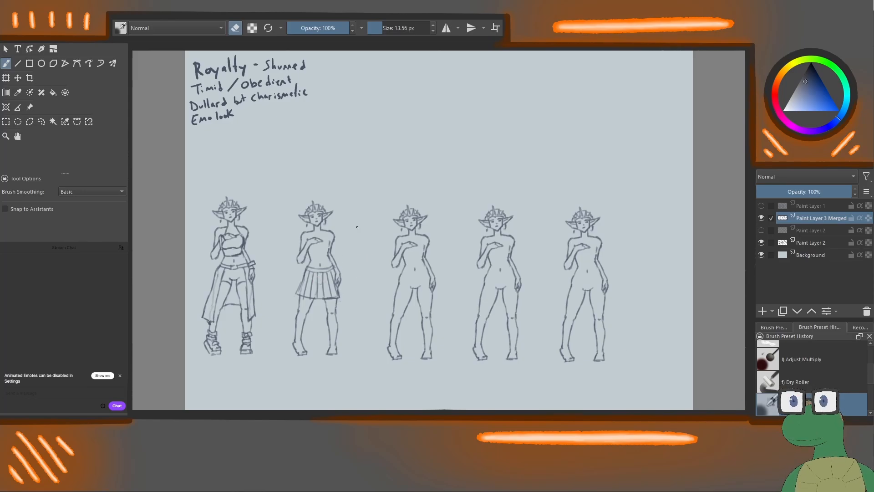
{"action": "left_click_drag", "start_coordinate": [314, 277], "coordinate": [316, 274]}
{"action": "left_click_drag", "start_coordinate": [323, 278], "coordinate": [326, 277]}
Draw thigh-high stocking tops and platform boots on the second figure with the brush.
{"action": "key", "text": "e"}
{"action": "left_click_drag", "start_coordinate": [337, 303], "coordinate": [337, 303]}
{"action": "left_click_drag", "start_coordinate": [290, 349], "coordinate": [295, 355]}
{"action": "left_click_drag", "start_coordinate": [295, 338], "coordinate": [295, 328]}
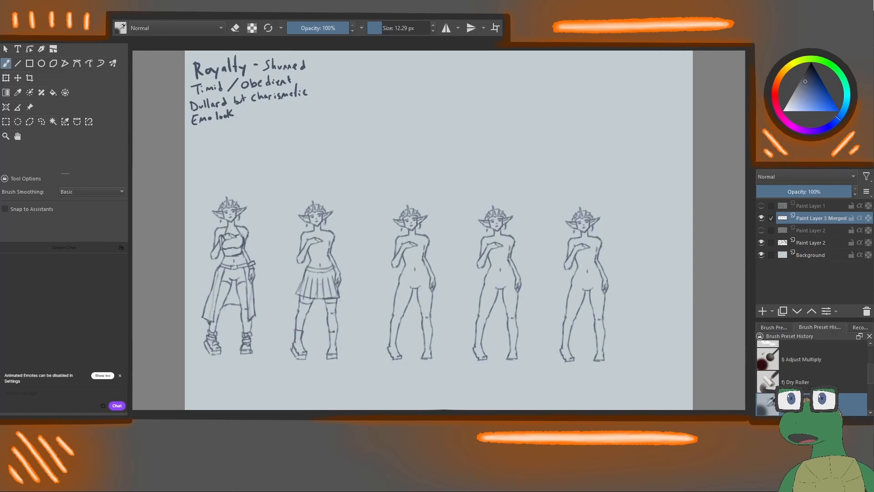
{"action": "left_click_drag", "start_coordinate": [329, 331], "coordinate": [331, 348]}
{"action": "key", "text": "e"}
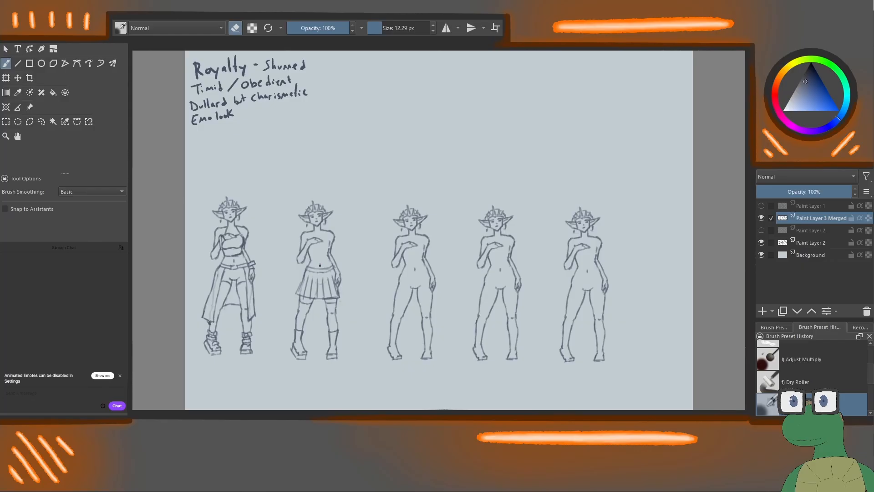
Draw an off-shoulder cropped top with short sleeves on the second figure, erasing the body lines it covers.
{"action": "key", "text": "e"}
{"action": "left_click_drag", "start_coordinate": [315, 253], "coordinate": [320, 252]}
{"action": "key", "text": "e"}
{"action": "key", "text": "e"}
{"action": "left_click_drag", "start_coordinate": [327, 231], "coordinate": [328, 239]}
{"action": "key", "text": "e"}
{"action": "key", "text": "e"}
{"action": "key", "text": "e"}
{"action": "key", "text": "e"}
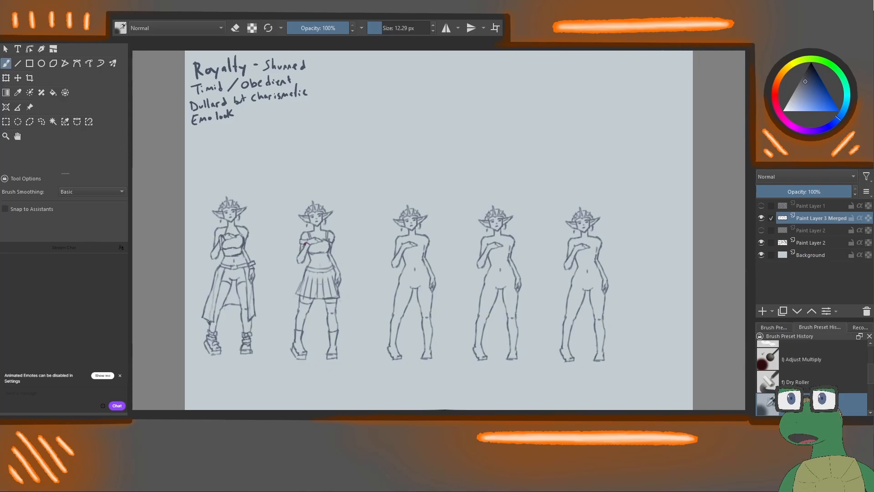
Clean up the lines around the second figure's raised hand and add a wristband and choker.
{"action": "key", "text": "e"}
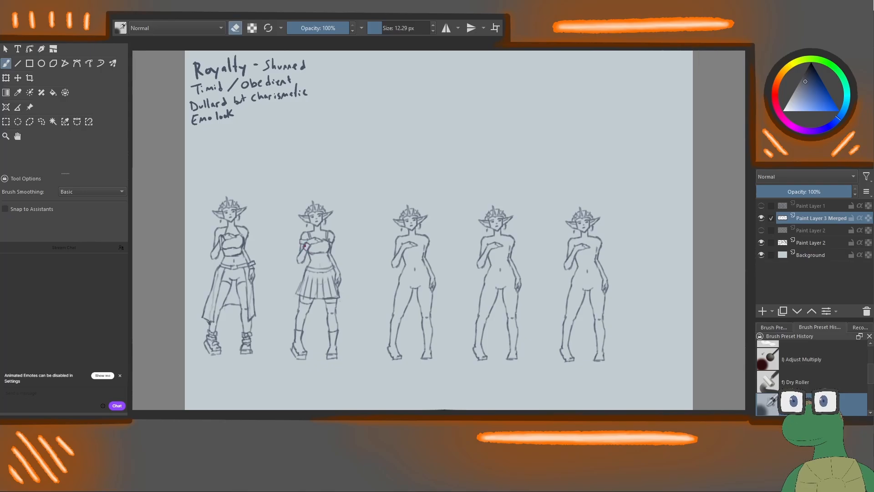
{"action": "key", "text": "e"}
{"action": "key", "text": "e"}
{"action": "key", "text": "e"}
{"action": "key", "text": "e"}
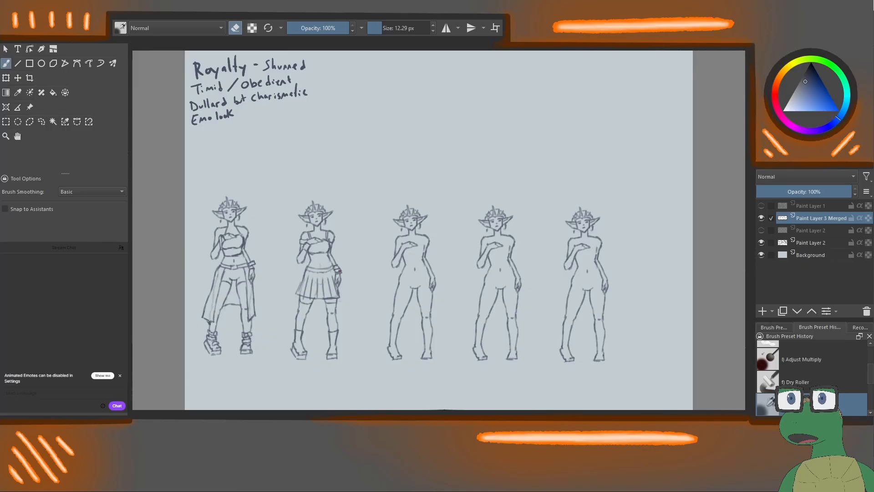
{"action": "key", "text": "e"}
Sketch a cropped top across the third figure's chest, undoing the first strokes.
{"action": "mouse_move", "coordinate": [413, 253]}
{"action": "left_mouse_down"}
{"action": "mouse_move", "coordinate": [421, 244]}
{"action": "mouse_move", "coordinate": [414, 253]}
{"action": "left_mouse_up"}
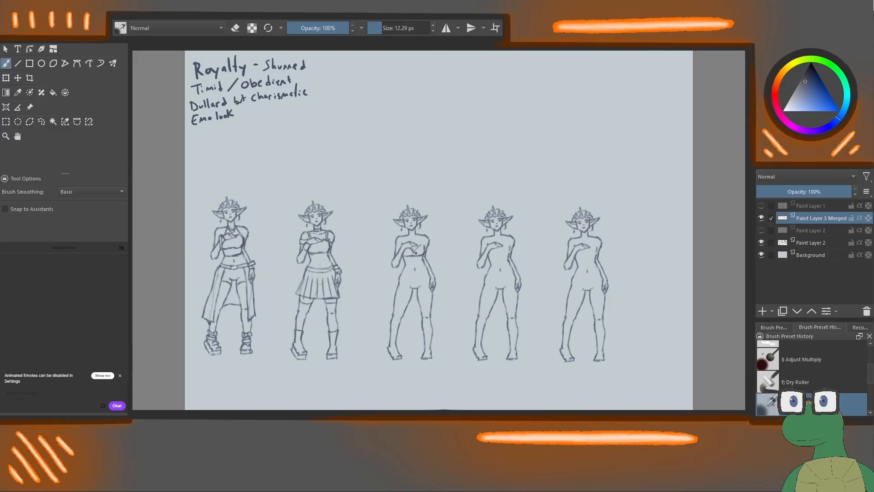
{"action": "key", "text": "ctrl+z"}
{"action": "key", "text": "ctrl+z"}
{"action": "left_click_drag", "start_coordinate": [415, 250], "coordinate": [423, 243]}
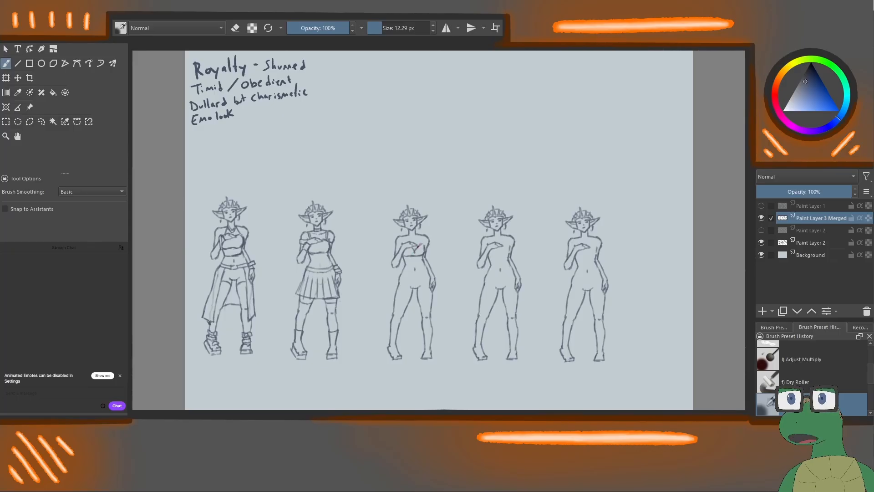
{"action": "left_click_drag", "start_coordinate": [418, 240], "coordinate": [410, 241]}
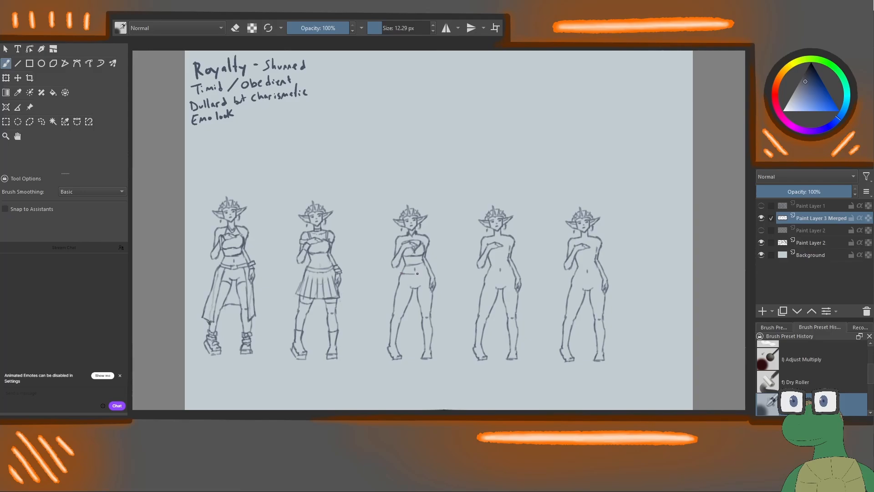
Draw a tight miniskirt on the third figure, redoing its outline once and erasing the body lines underneath.
{"action": "mouse_move", "coordinate": [401, 273]}
{"action": "left_mouse_down"}
{"action": "mouse_move", "coordinate": [391, 298]}
{"action": "mouse_move", "coordinate": [428, 290]}
{"action": "left_mouse_up"}
{"action": "key", "text": "ctrl+z"}
{"action": "key", "text": "ctrl+z"}
{"action": "left_click_drag", "start_coordinate": [396, 288], "coordinate": [429, 289]}
{"action": "key", "text": "e"}
{"action": "key", "text": "e"}
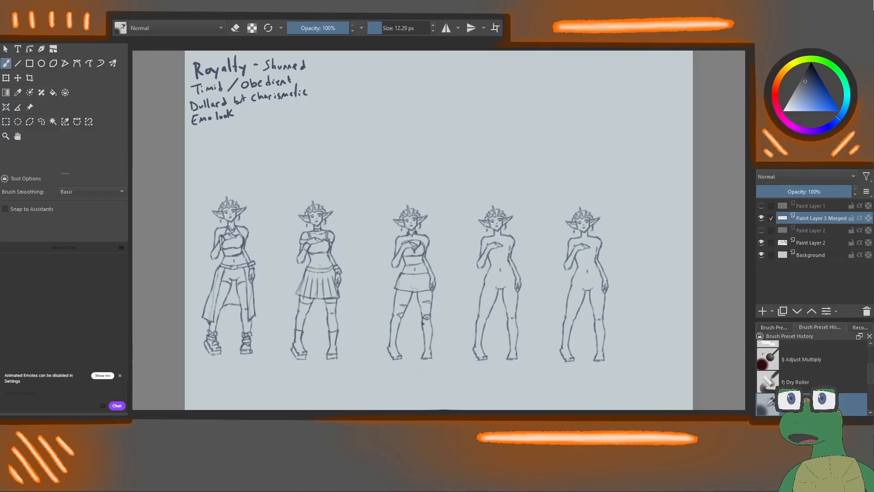
Draw platform boots and knee-high leg lines on the third figure, erasing the excess lines on the lower legs.
{"action": "key", "text": "ctrl+z"}
{"action": "mouse_move", "coordinate": [386, 351]}
{"action": "left_mouse_down"}
{"action": "mouse_move", "coordinate": [401, 359]}
{"action": "mouse_move", "coordinate": [386, 356]}
{"action": "mouse_move", "coordinate": [429, 363]}
{"action": "left_mouse_up"}
{"action": "left_click_drag", "start_coordinate": [402, 322], "coordinate": [395, 343]}
{"action": "key", "text": "e"}
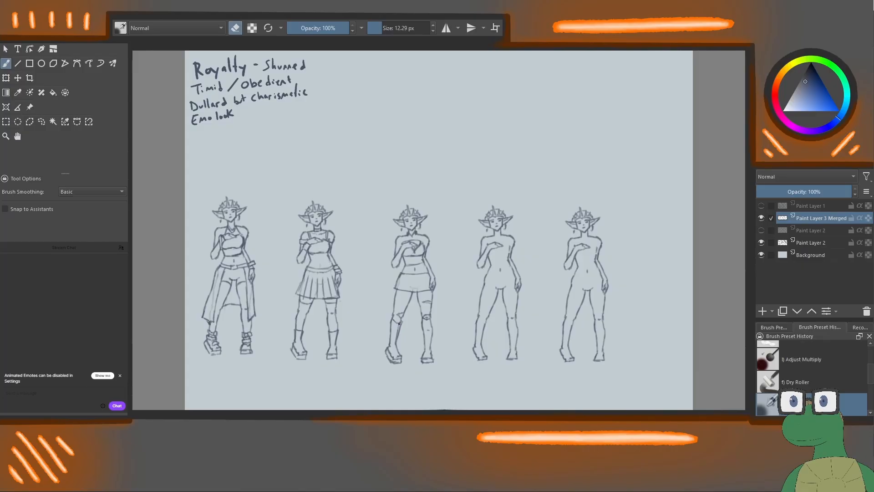
{"action": "left_click_drag", "start_coordinate": [399, 324], "coordinate": [395, 341]}
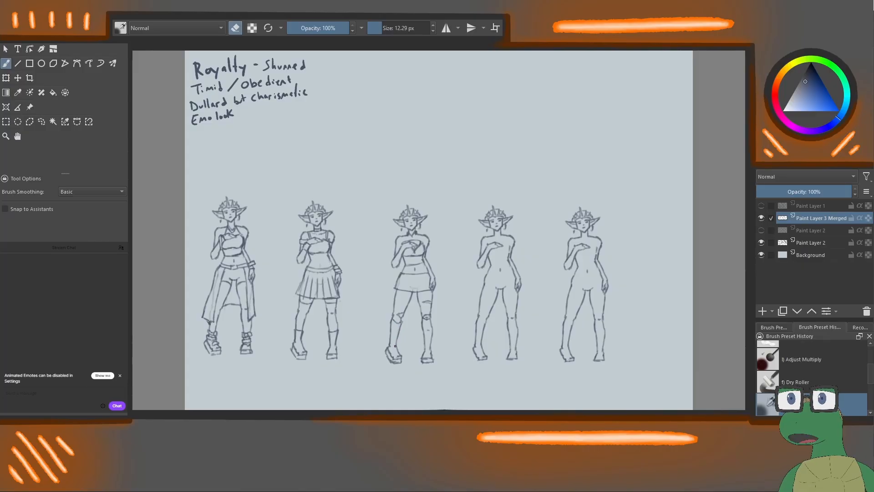
{"action": "key", "text": "e"}
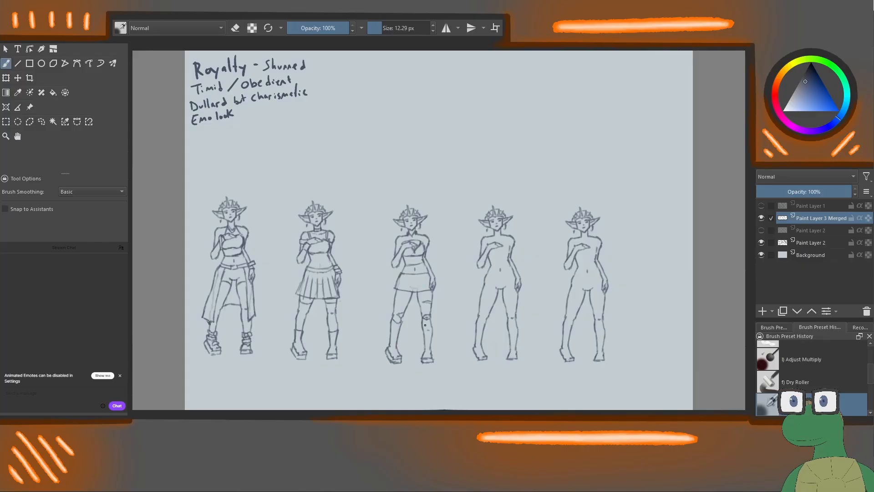
{"action": "mouse_move", "coordinate": [422, 323]}
{"action": "left_mouse_down"}
{"action": "mouse_move", "coordinate": [429, 324]}
{"action": "mouse_move", "coordinate": [423, 339]}
{"action": "left_mouse_up"}
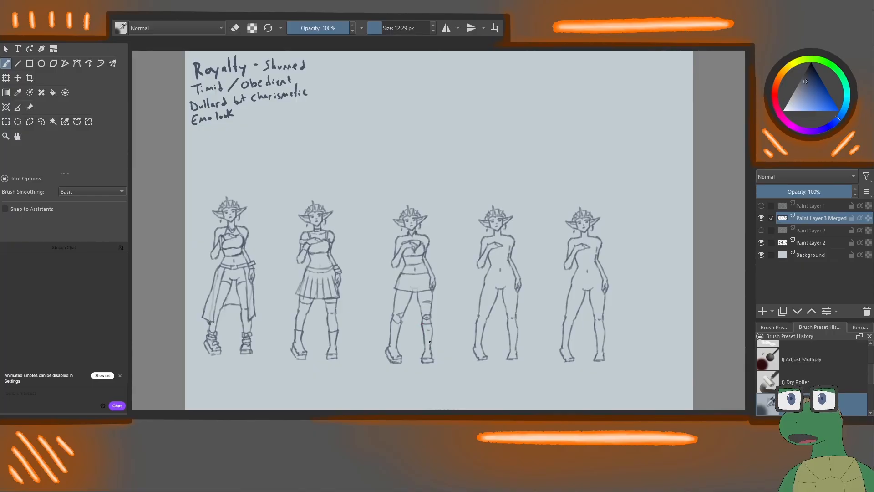
{"action": "key", "text": "e"}
{"action": "key", "text": "e"}
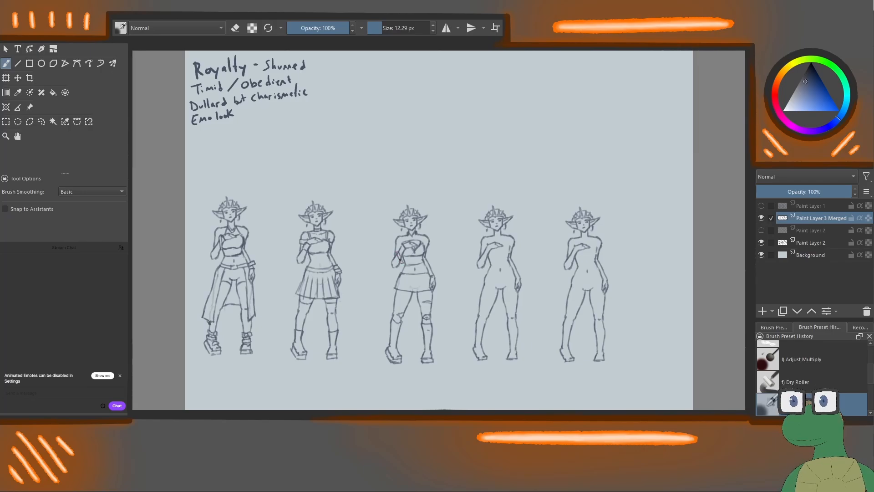
Add halter straps and a wristband to the third figure and erase the overlapping arm and chest lines.
{"action": "key", "text": "e"}
{"action": "key", "text": "e"}
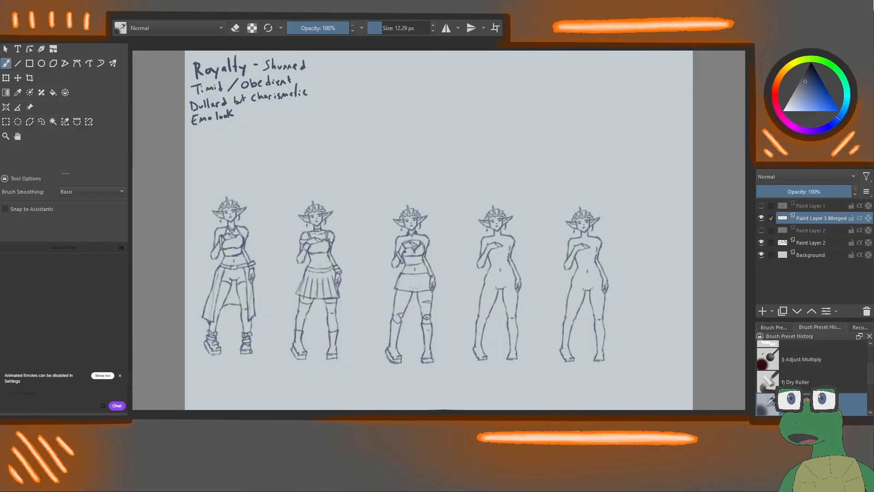
{"action": "key", "text": "e"}
{"action": "key", "text": "e"}
{"action": "key", "text": "e"}
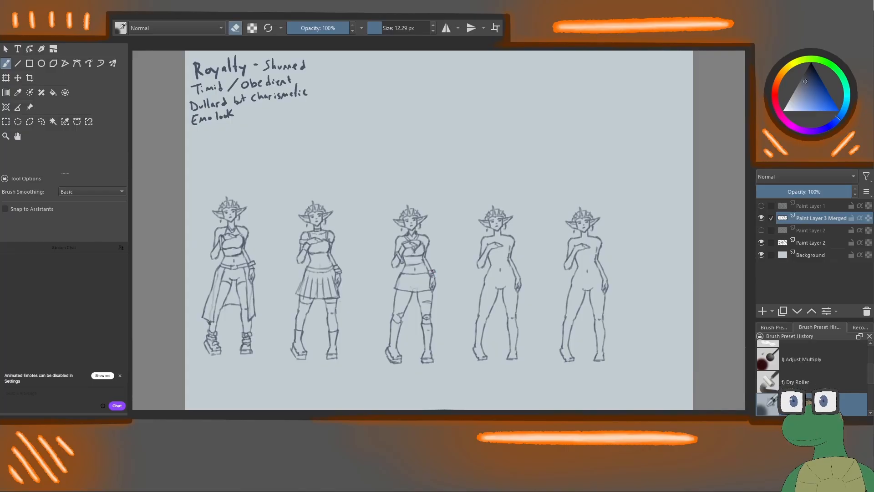
{"action": "key", "text": "e"}
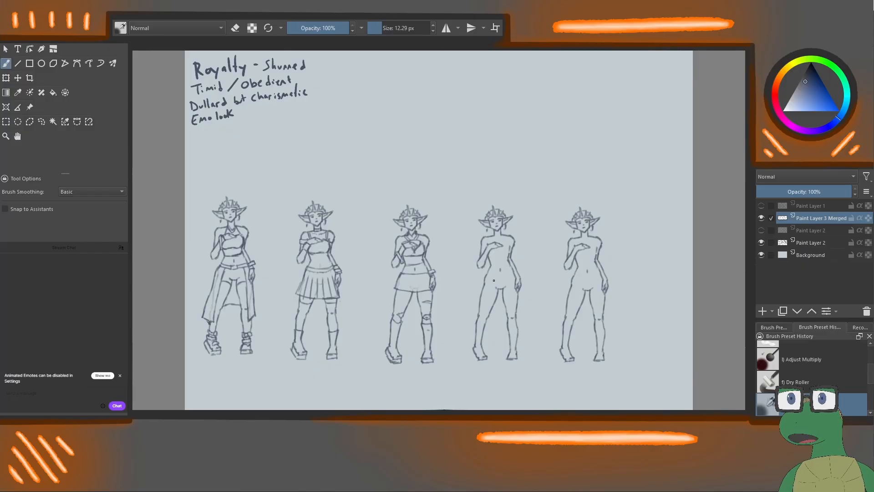
Draw a low-waisted short skirt with a flared lower tier and a belt on the fourth figure.
{"action": "mouse_move", "coordinate": [491, 274]}
{"action": "left_mouse_down"}
{"action": "mouse_move", "coordinate": [513, 274]}
{"action": "mouse_move", "coordinate": [492, 274]}
{"action": "left_mouse_up"}
{"action": "left_click_drag", "start_coordinate": [490, 285], "coordinate": [512, 285]}
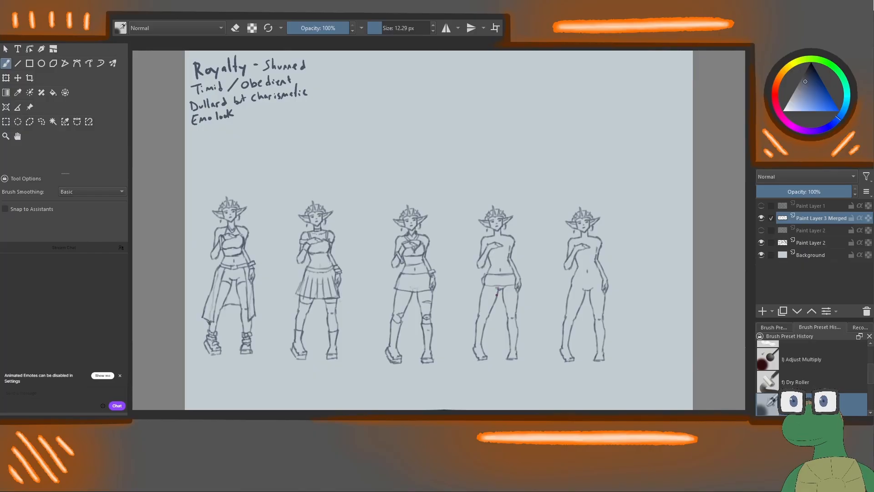
{"action": "left_click_drag", "start_coordinate": [477, 293], "coordinate": [491, 297]}
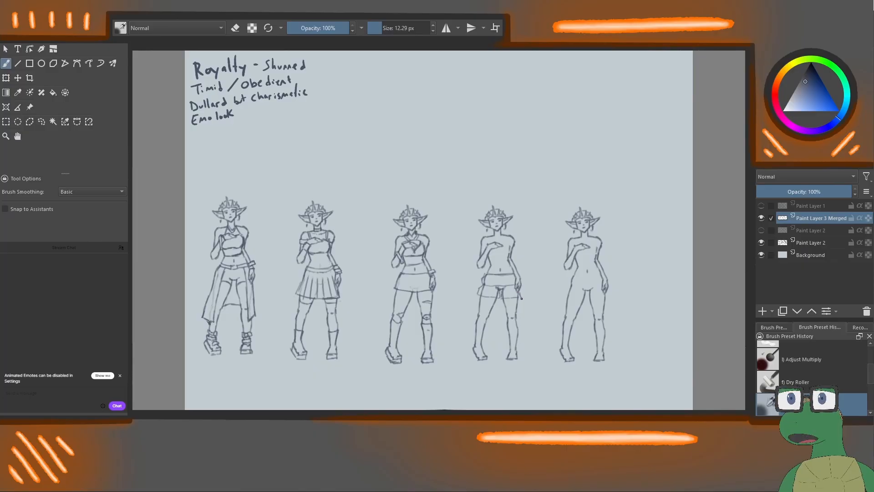
{"action": "key", "text": "e"}
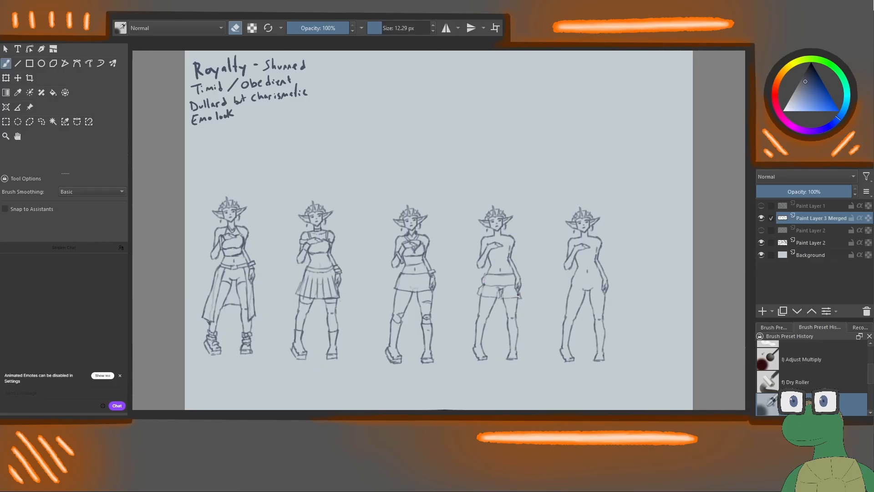
{"action": "key", "text": "e"}
{"action": "left_click_drag", "start_coordinate": [486, 273], "coordinate": [512, 269]}
{"action": "key", "text": "e"}
{"action": "key", "text": "e"}
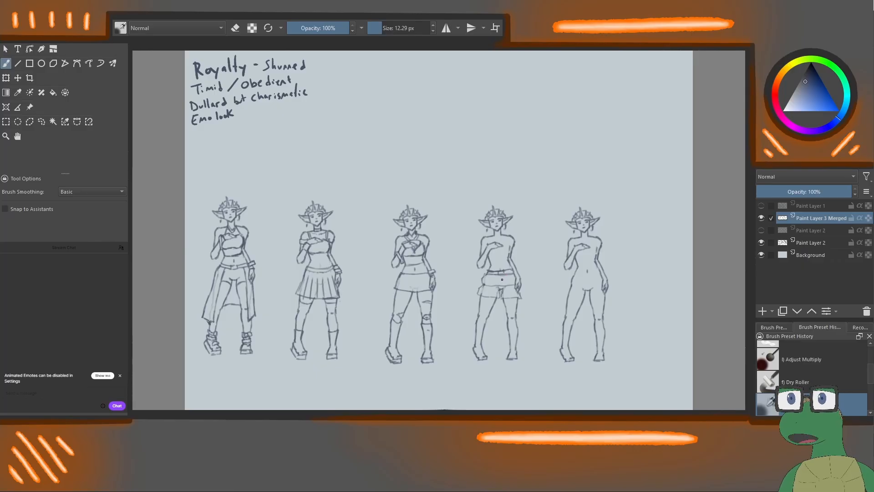
Draw a cropped top and fishnet arm sleeves on the fourth figure, erasing the overlapping body lines.
{"action": "key", "text": "e"}
{"action": "key", "text": "e"}
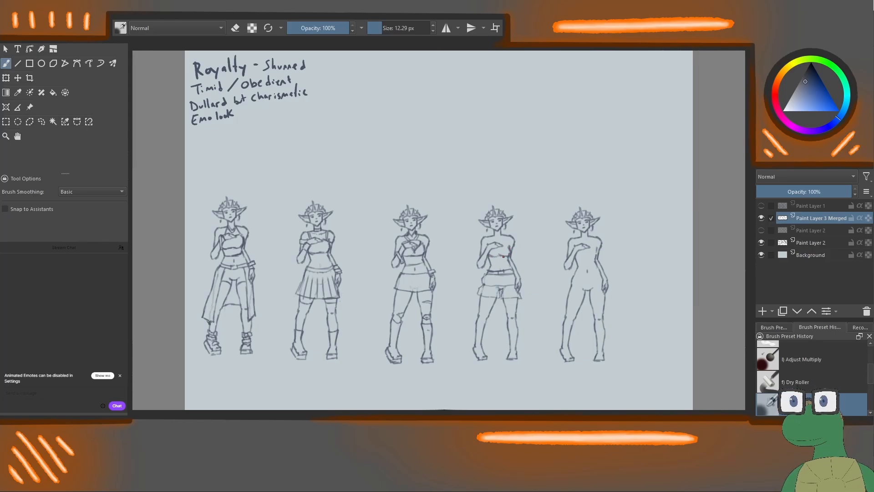
{"action": "key", "text": "e"}
{"action": "key", "text": "e"}
{"action": "left_click_drag", "start_coordinate": [483, 259], "coordinate": [480, 263]}
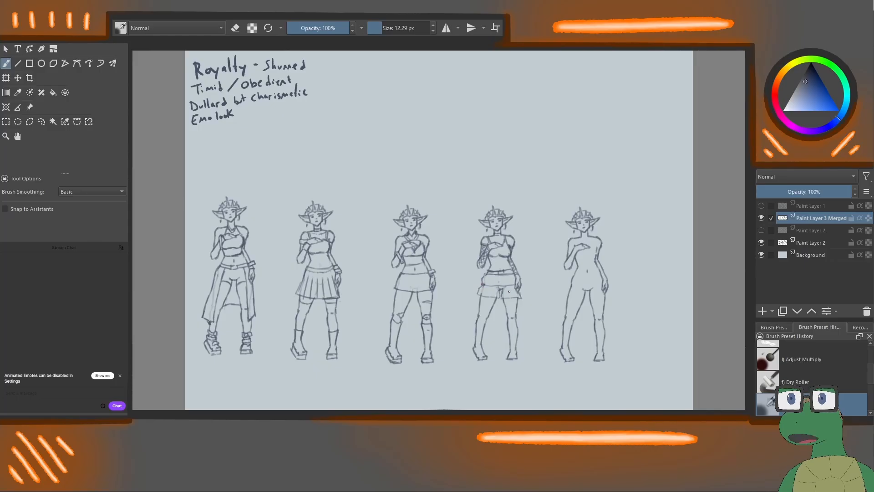
Handwrite the note "skort?" beside the fourth figure with an arrow pointing to its skirt.
{"action": "key", "text": "e"}
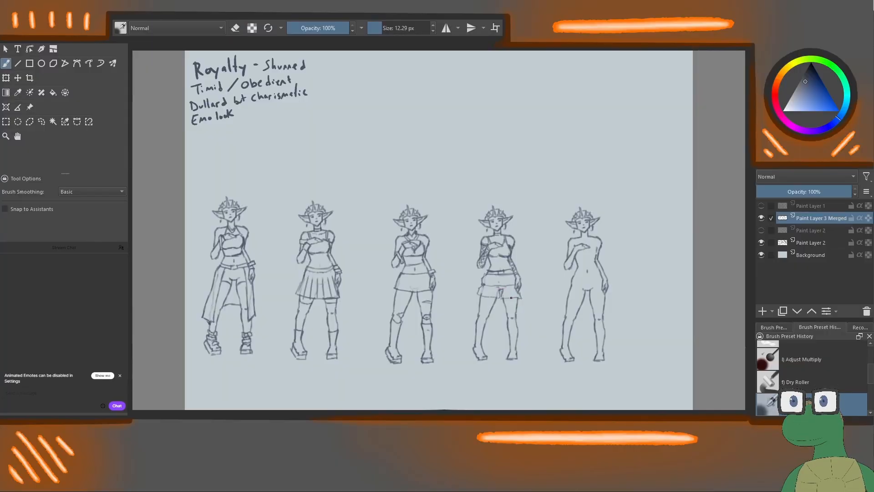
{"action": "key", "text": "e"}
{"action": "left_click_drag", "start_coordinate": [455, 293], "coordinate": [456, 292]}
{"action": "left_click_drag", "start_coordinate": [455, 284], "coordinate": [459, 290]}
{"action": "left_click_drag", "start_coordinate": [465, 272], "coordinate": [474, 285]}
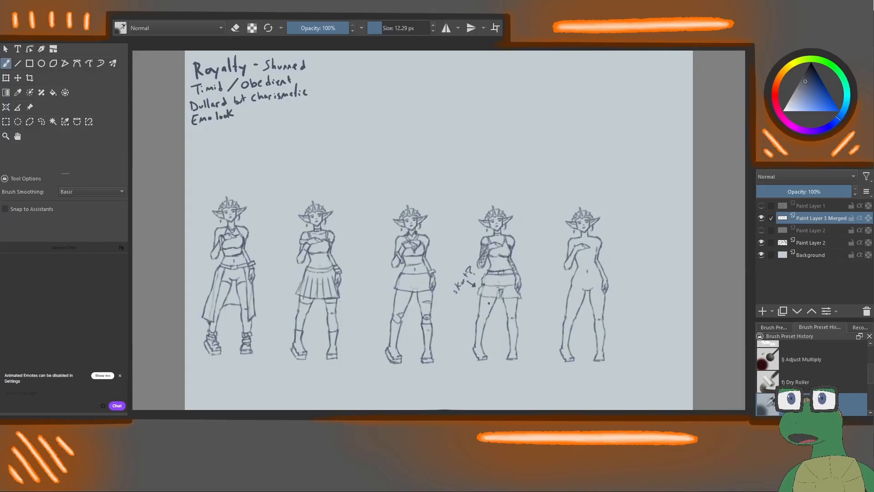
Draw thigh bands, boots and crosshatched fishnets on the fourth figure's legs, undoing one boot-top stroke.
{"action": "mouse_move", "coordinate": [479, 298]}
{"action": "left_mouse_down"}
{"action": "mouse_move", "coordinate": [521, 303]}
{"action": "mouse_move", "coordinate": [508, 305]}
{"action": "left_mouse_up"}
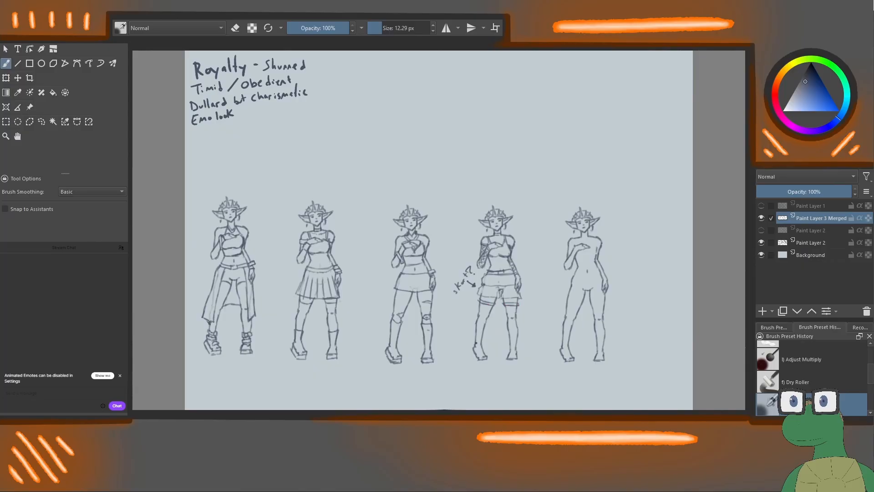
{"action": "left_click_drag", "start_coordinate": [476, 321], "coordinate": [487, 321]}
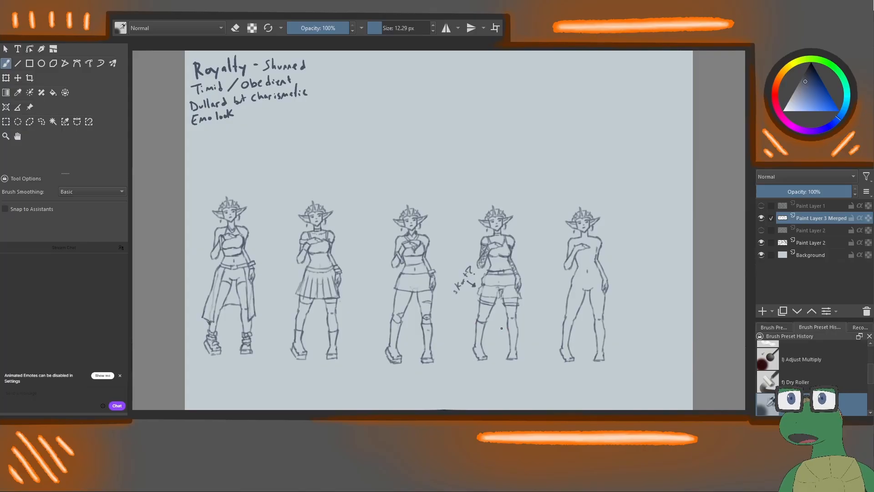
{"action": "key", "text": "ctrl+z"}
{"action": "left_click_drag", "start_coordinate": [482, 311], "coordinate": [480, 308]}
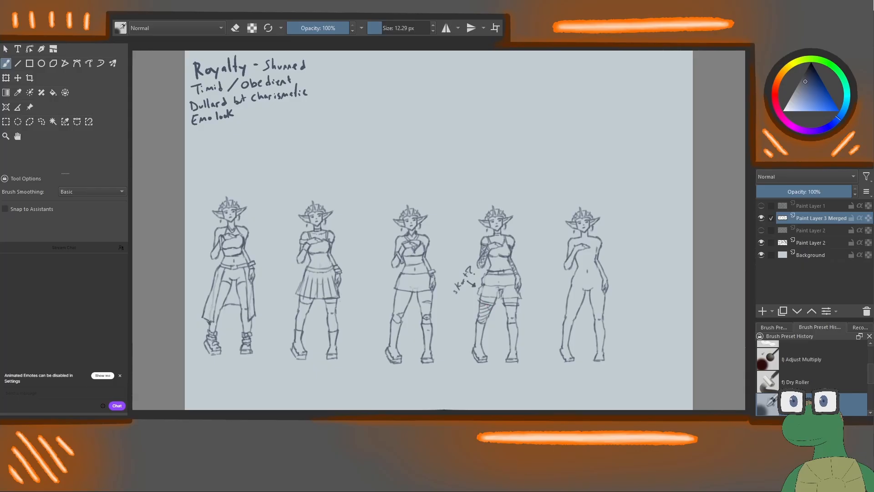
{"action": "mouse_move", "coordinate": [483, 304]}
{"action": "left_mouse_down"}
{"action": "mouse_move", "coordinate": [487, 322]}
{"action": "mouse_move", "coordinate": [479, 314]}
{"action": "mouse_move", "coordinate": [483, 322]}
{"action": "mouse_move", "coordinate": [512, 313]}
{"action": "left_mouse_up"}
{"action": "mouse_move", "coordinate": [508, 306]}
{"action": "left_mouse_down"}
{"action": "mouse_move", "coordinate": [515, 316]}
{"action": "mouse_move", "coordinate": [513, 307]}
{"action": "left_mouse_up"}
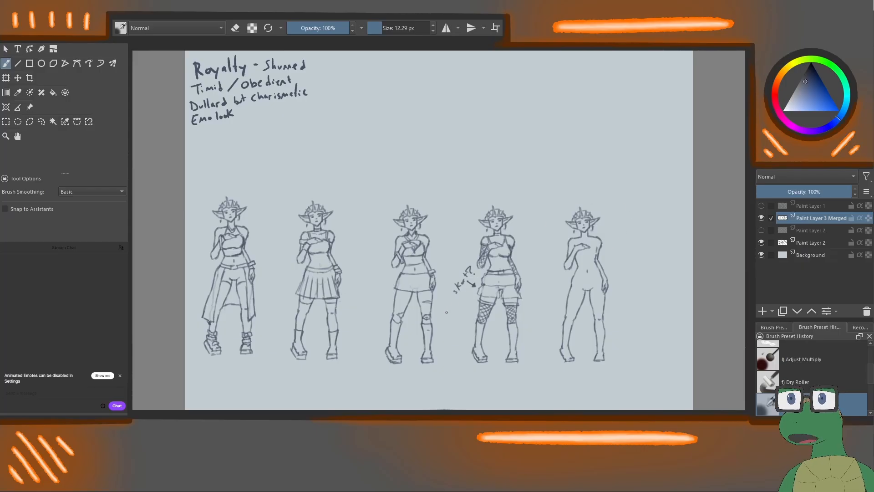
{"action": "mouse_move", "coordinate": [396, 339]}
{"action": "left_mouse_down"}
{"action": "mouse_move", "coordinate": [413, 339]}
{"action": "mouse_move", "coordinate": [392, 338]}
{"action": "left_mouse_up"}
Set the brush size to 14.10 px and draw a long open-front skirt on the fifth figure, redoing its first side.
{"action": "left_click_drag", "start_coordinate": [588, 309], "coordinate": [590, 309]}
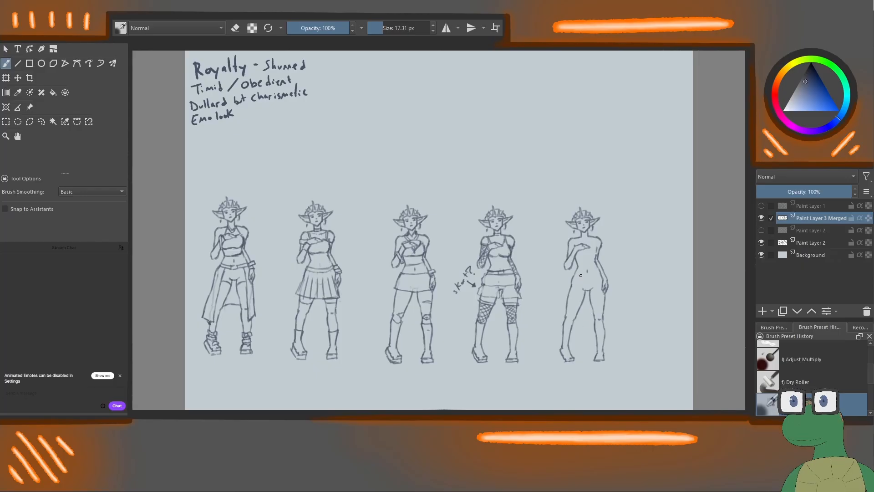
{"action": "left_click_drag", "start_coordinate": [577, 284], "coordinate": [576, 284]}
{"action": "mouse_move", "coordinate": [573, 274]}
{"action": "left_mouse_down"}
{"action": "mouse_move", "coordinate": [601, 274]}
{"action": "mouse_move", "coordinate": [573, 276]}
{"action": "mouse_move", "coordinate": [584, 277]}
{"action": "mouse_move", "coordinate": [577, 276]}
{"action": "mouse_move", "coordinate": [562, 330]}
{"action": "left_mouse_up"}
{"action": "key", "text": "ctrl+z"}
{"action": "left_click_drag", "start_coordinate": [572, 277], "coordinate": [559, 328]}
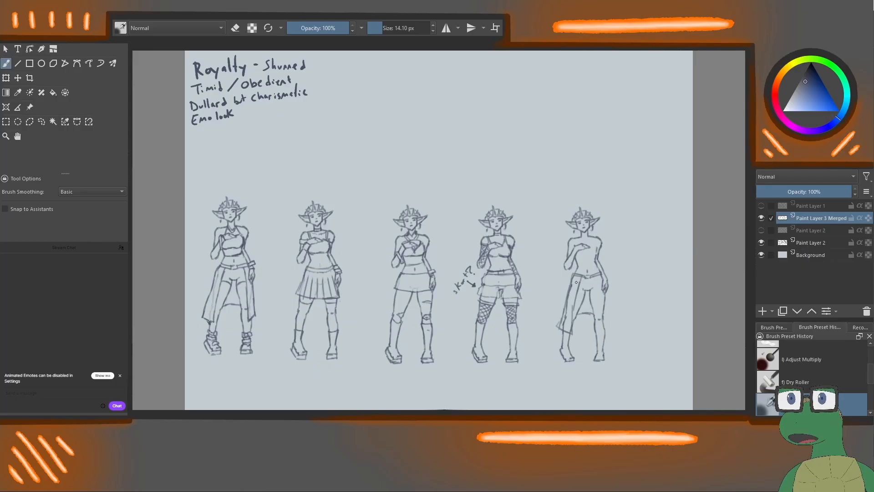
{"action": "mouse_move", "coordinate": [594, 277]}
{"action": "left_mouse_down"}
{"action": "mouse_move", "coordinate": [600, 335]}
{"action": "mouse_move", "coordinate": [604, 296]}
{"action": "mouse_move", "coordinate": [603, 321]}
{"action": "left_mouse_up"}
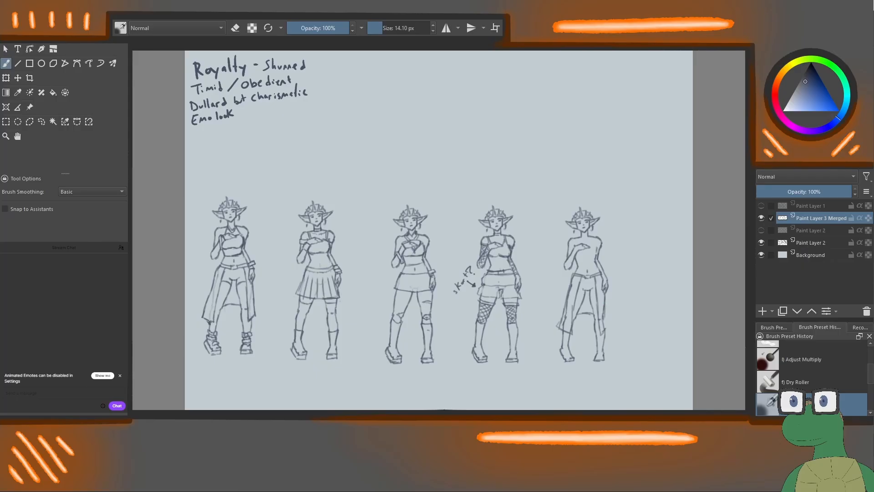
{"action": "right_click", "coordinate": [616, 174]}
{"action": "left_click_drag", "start_coordinate": [603, 313], "coordinate": [605, 328]}
Erase the leg lines showing through the fifth figure's long skirt and refine the waist and thigh details.
{"action": "key", "text": "e"}
{"action": "left_click_drag", "start_coordinate": [570, 302], "coordinate": [563, 326]}
{"action": "left_click_drag", "start_coordinate": [570, 330], "coordinate": [570, 332]}
{"action": "key", "text": "e"}
{"action": "key", "text": "e"}
{"action": "key", "text": "e"}
{"action": "key", "text": "e"}
{"action": "left_click_drag", "start_coordinate": [585, 274], "coordinate": [586, 276]}
{"action": "key", "text": "e"}
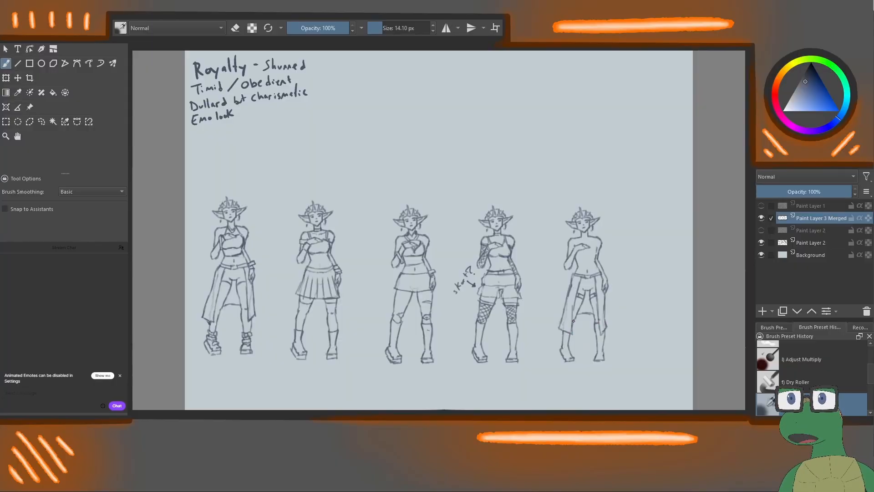
Draw tall platform boots with strap lines on the fifth figure.
{"action": "left_click_drag", "start_coordinate": [583, 362], "coordinate": [579, 363]}
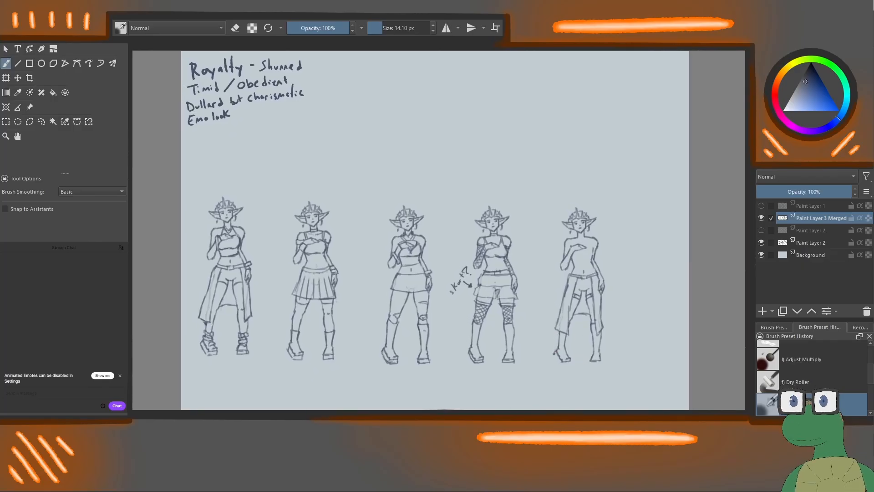
{"action": "left_click_drag", "start_coordinate": [556, 354], "coordinate": [566, 365]}
{"action": "left_click_drag", "start_coordinate": [599, 338], "coordinate": [593, 338]}
Draw a strapless cropped top on the fifth figure and erase the lines overlapping the raised arm.
{"action": "left_click_drag", "start_coordinate": [584, 256], "coordinate": [589, 257]}
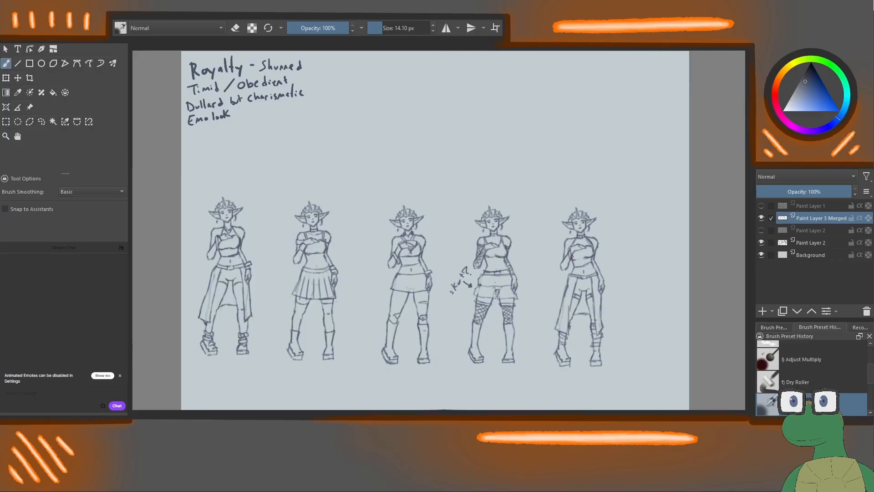
{"action": "key", "text": "e"}
{"action": "key", "text": "e"}
{"action": "key", "text": "e"}
{"action": "key", "text": "e"}
{"action": "key", "text": "e"}
{"action": "key", "text": "e"}
{"action": "key", "text": "e"}
{"action": "key", "text": "e"}
Touch up the fifth figure's skirt and torso linework, alternating between the brush and the Eraser Small preset.
{"action": "mouse_move", "coordinate": [568, 314]}
{"action": "left_mouse_down"}
{"action": "mouse_move", "coordinate": [578, 298]}
{"action": "mouse_move", "coordinate": [569, 319]}
{"action": "left_mouse_up"}
{"action": "left_click_drag", "start_coordinate": [591, 310], "coordinate": [591, 298]}
{"action": "key", "text": "e"}
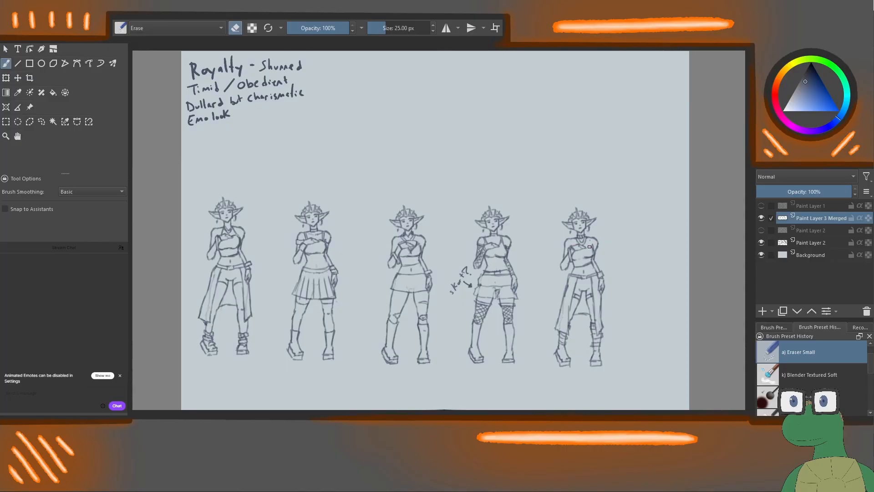
{"action": "key", "text": "slash"}
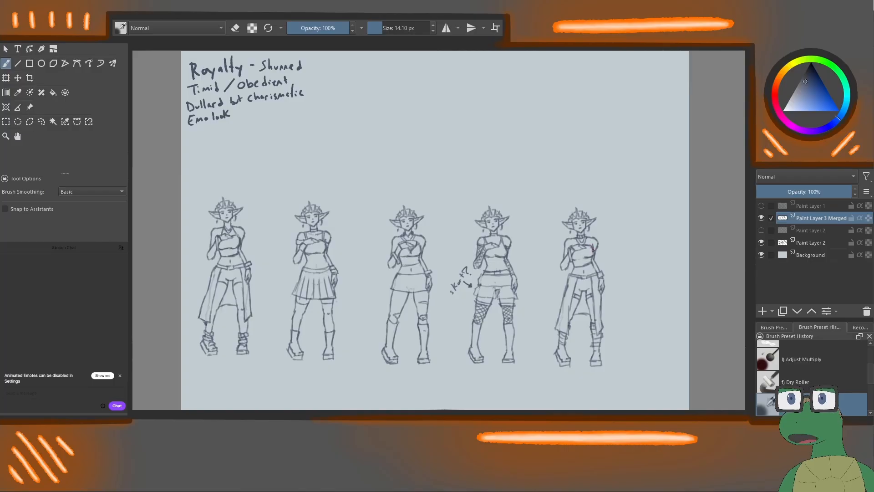
Rework the fifth figure's strapless top into a cropped bikini-style top and clean its overlapping torso lines, alternating between painting and erasing.
{"action": "key", "text": "e"}
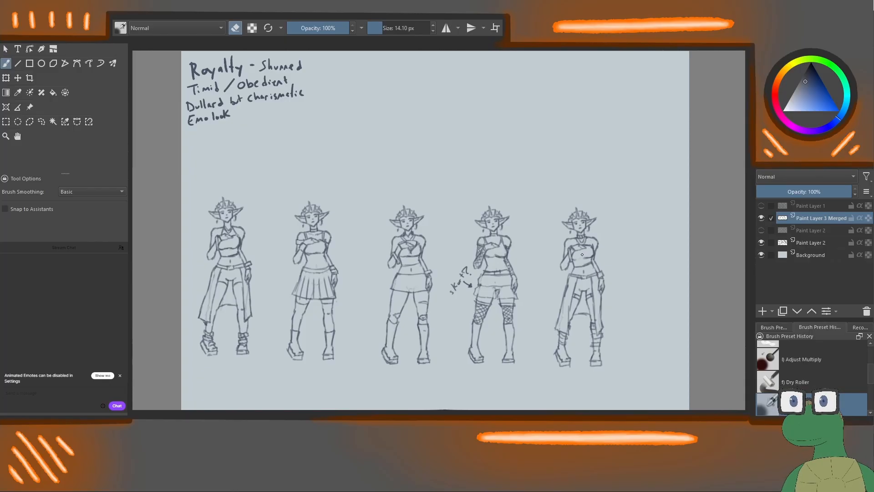
{"action": "key", "text": "e"}
{"action": "key", "text": "e"}
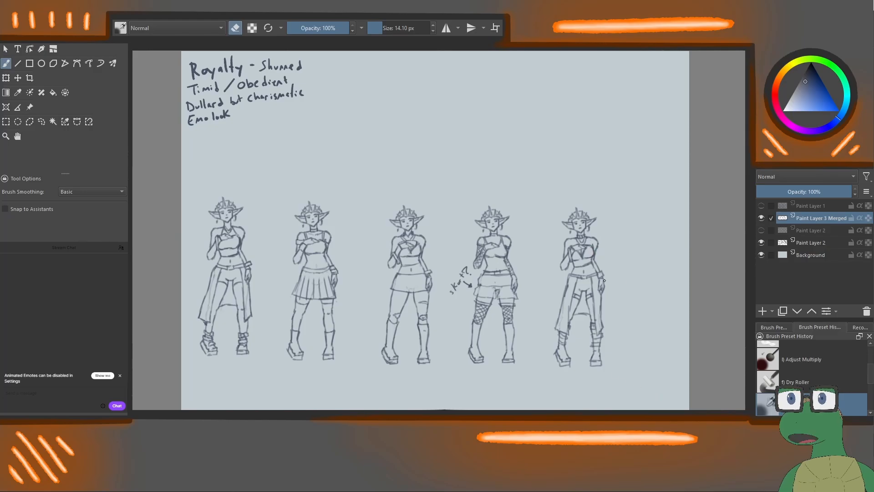
{"action": "key", "text": "e"}
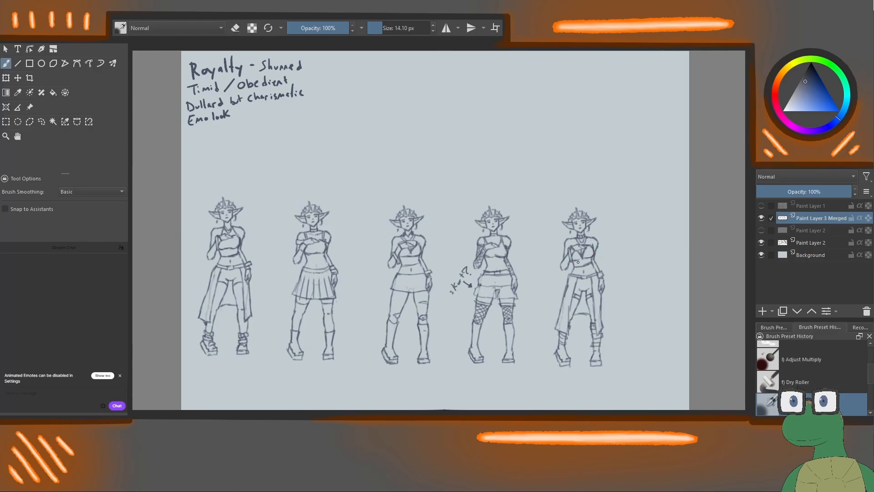
{"action": "key", "text": "e"}
{"action": "key", "text": "e"}
{"action": "key", "text": "e"}
{"action": "key", "text": "e"}
{"action": "key", "text": "e"}
{"action": "key", "text": "e"}
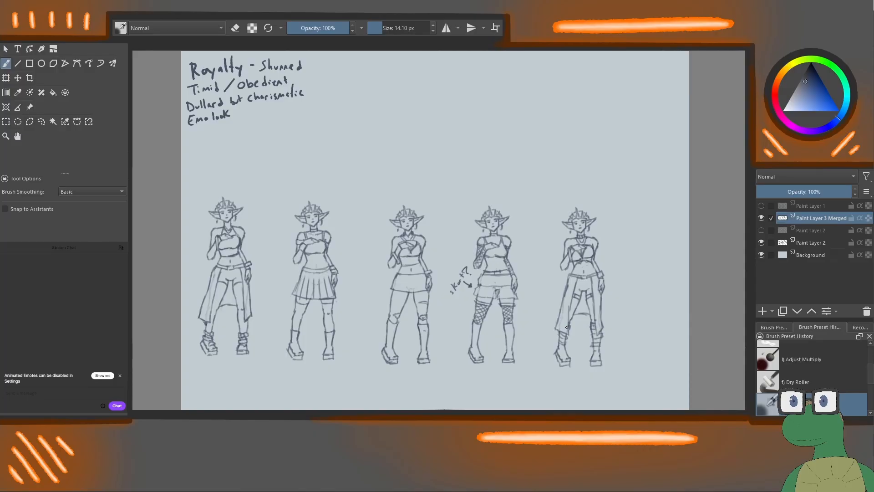
Lasso the fifth figure, copy it to its own layer and hide the original Paint Layer 3 Merged holding all five figures.
{"action": "left_click", "coordinate": [41, 121]}
{"action": "mouse_move", "coordinate": [546, 321]}
{"action": "left_mouse_down"}
{"action": "mouse_move", "coordinate": [648, 330]}
{"action": "mouse_move", "coordinate": [550, 329]}
{"action": "left_mouse_up"}
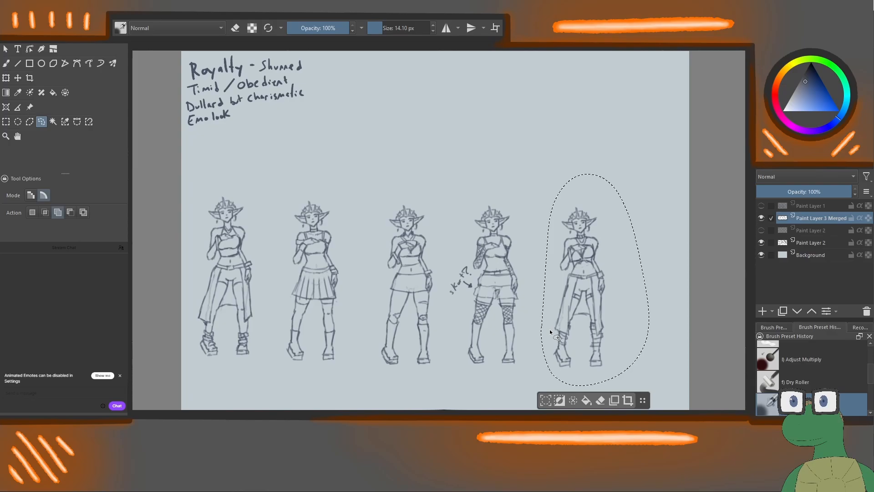
{"action": "key", "text": "ctrl+alt+j"}
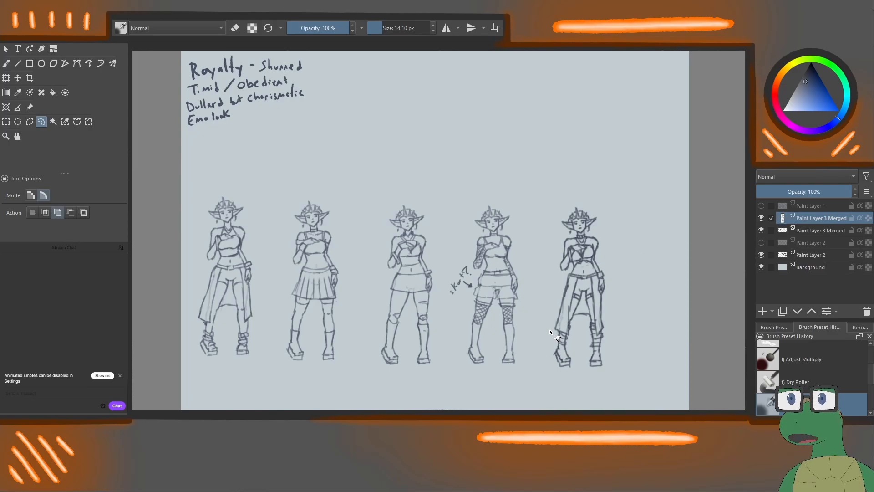
{"action": "left_click", "coordinate": [761, 230]}
Move the copied figure to the upper middle of the canvas and scale it proportionally to 214%.
{"action": "left_click", "coordinate": [6, 79]}
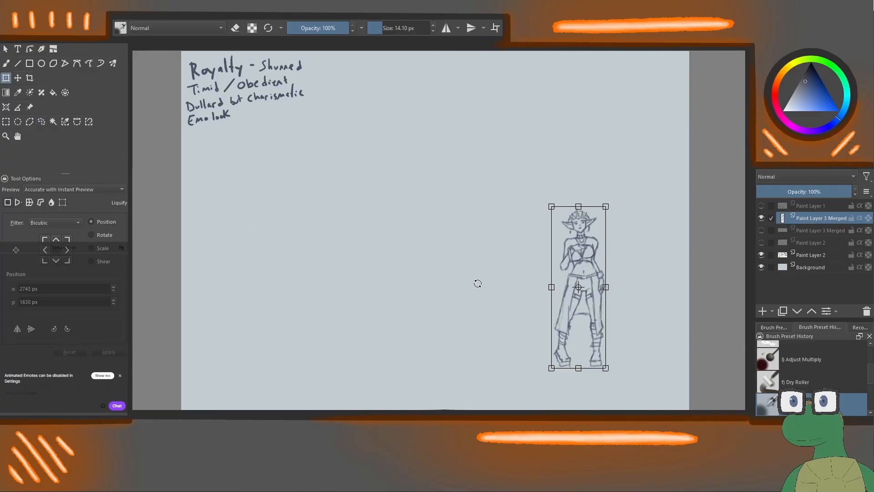
{"action": "left_click_drag", "start_coordinate": [590, 325], "coordinate": [425, 173]}
{"action": "left_click", "coordinate": [103, 249]}
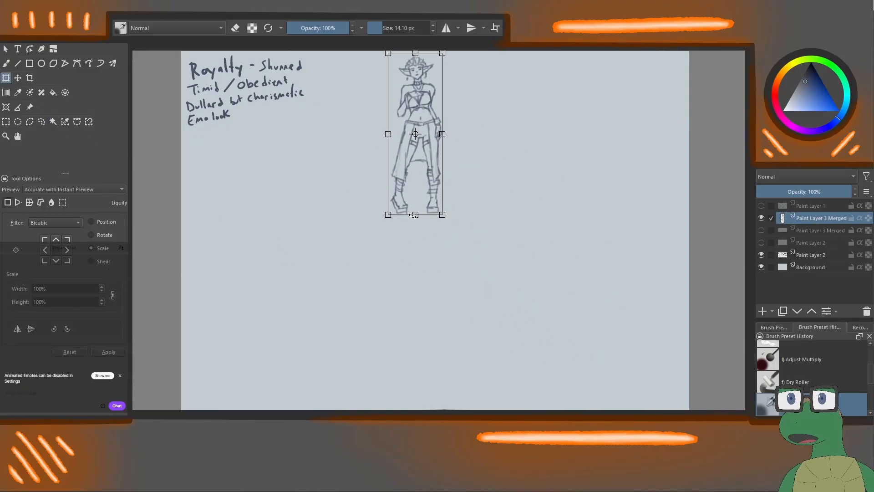
{"action": "left_click_drag", "start_coordinate": [415, 214], "coordinate": [419, 396]}
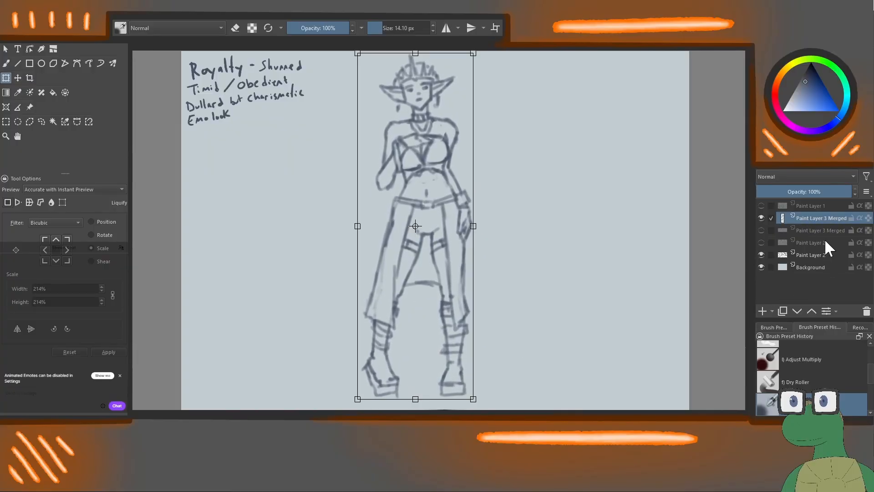
Add a new paint layer above the enlarged sketch, lower the sketch layer's opacity to about 38% and make the new layer active.
{"action": "left_click", "coordinate": [762, 310]}
{"action": "left_click", "coordinate": [804, 230]}
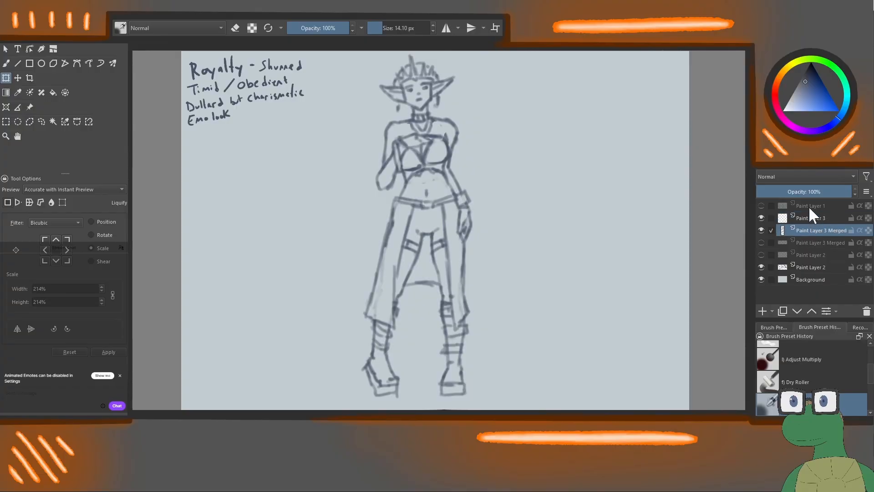
{"action": "left_click", "coordinate": [800, 191]}
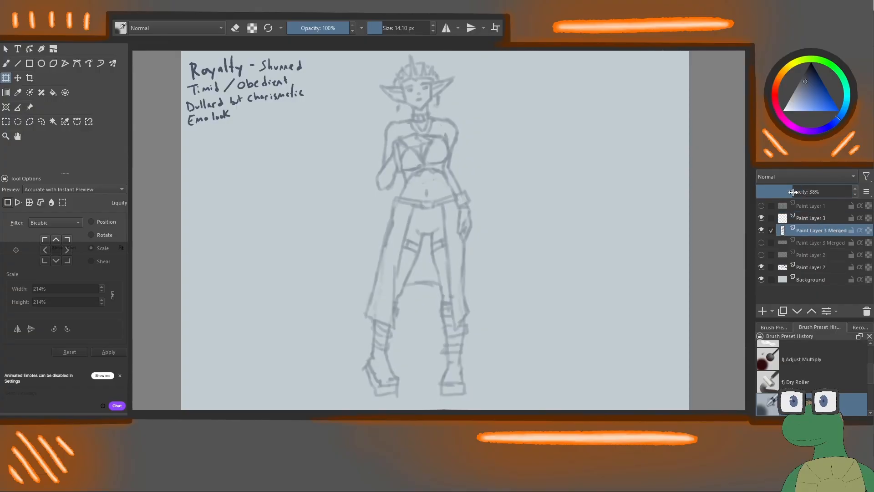
{"action": "left_click", "coordinate": [812, 218]}
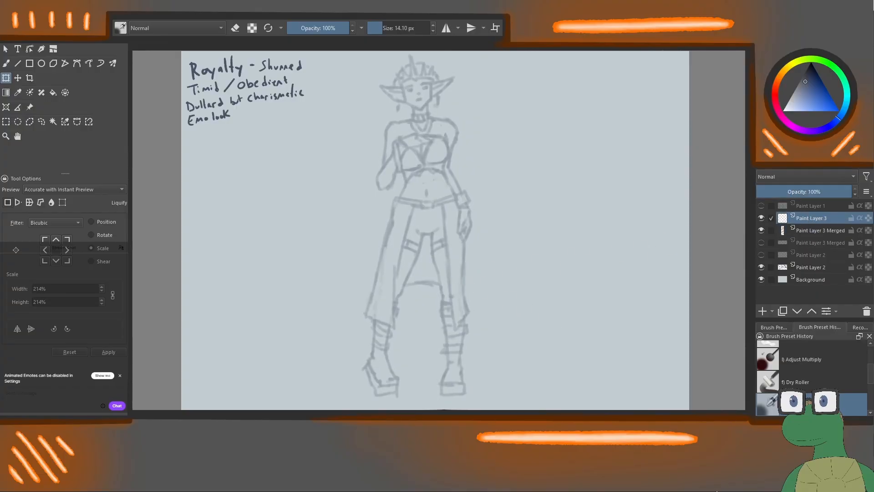
Draw clean lines for the jaw, eyes, nose and mouth over the faded sketch, undoing the initial test stroke.
{"action": "key", "text": "b"}
{"action": "left_click_drag", "start_coordinate": [433, 145], "coordinate": [401, 241]}
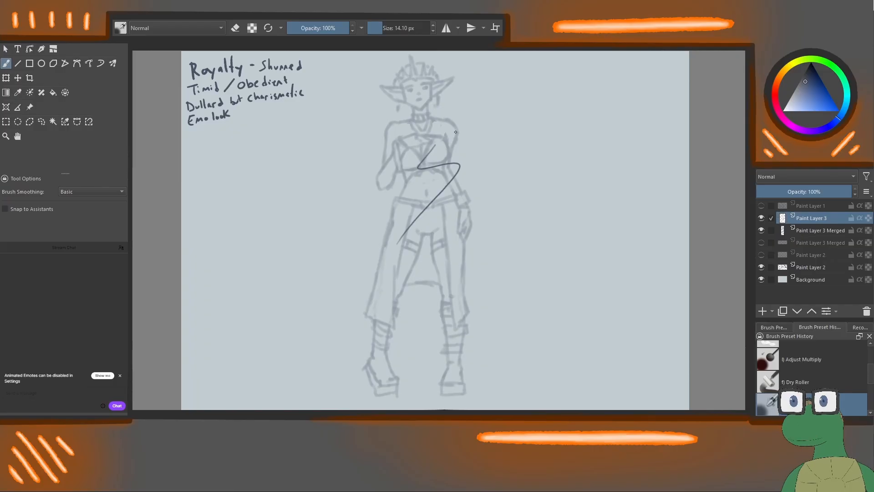
{"action": "key", "text": "ctrl+z"}
{"action": "left_click_drag", "start_coordinate": [430, 102], "coordinate": [423, 109]}
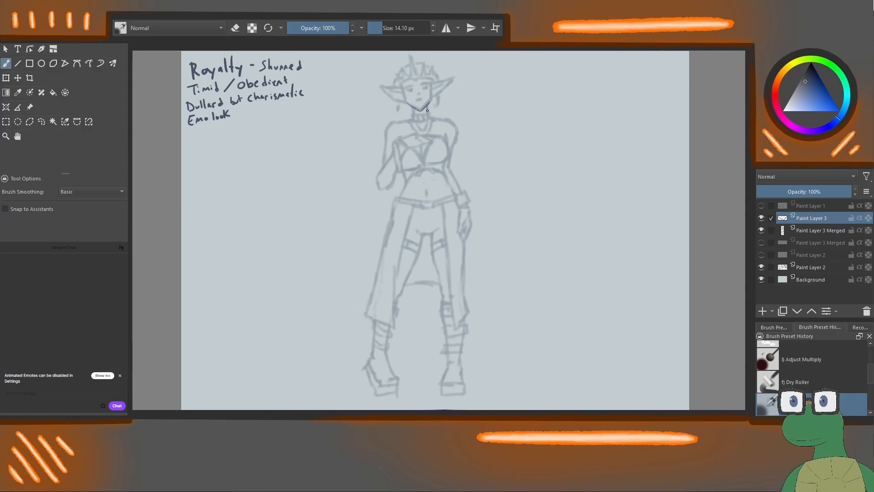
{"action": "left_click_drag", "start_coordinate": [414, 107], "coordinate": [414, 113]}
{"action": "left_click_drag", "start_coordinate": [405, 89], "coordinate": [414, 87]}
{"action": "mouse_move", "coordinate": [421, 85]}
{"action": "left_mouse_down"}
{"action": "mouse_move", "coordinate": [429, 87]}
{"action": "mouse_move", "coordinate": [411, 89]}
{"action": "left_mouse_up"}
{"action": "left_click", "coordinate": [446, 28]}
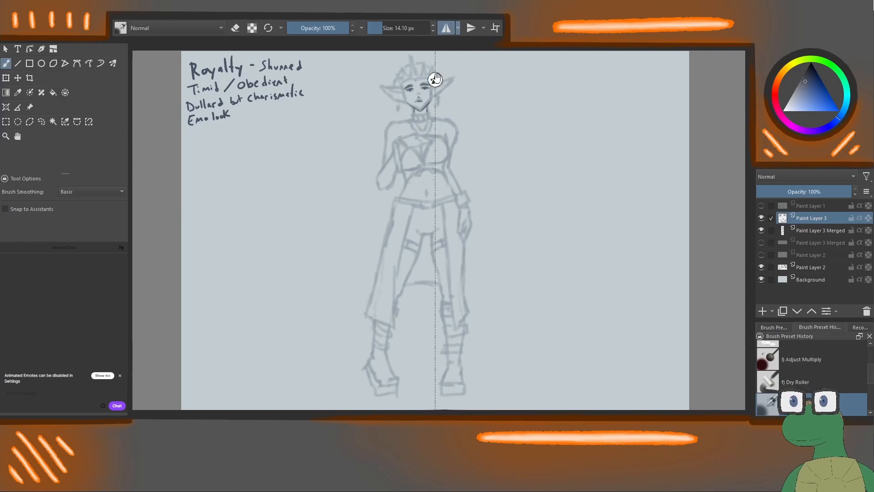
{"action": "left_click_drag", "start_coordinate": [435, 78], "coordinate": [420, 79]}
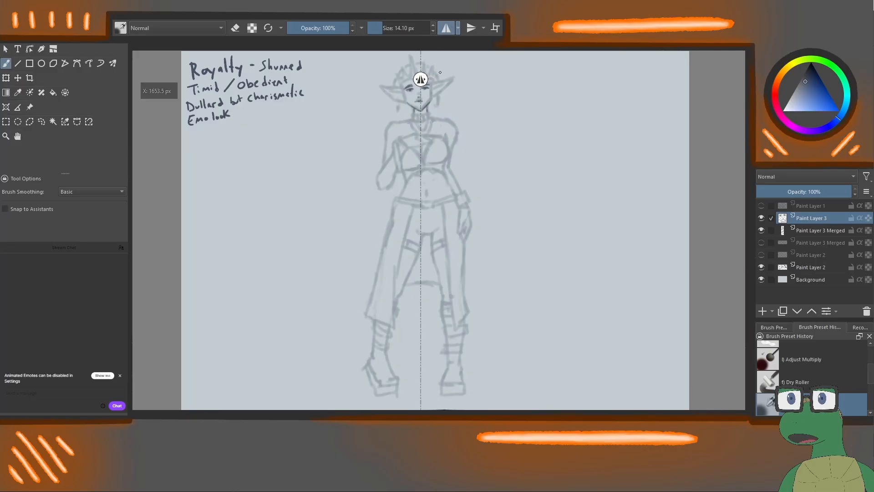
{"action": "left_click", "coordinate": [446, 30]}
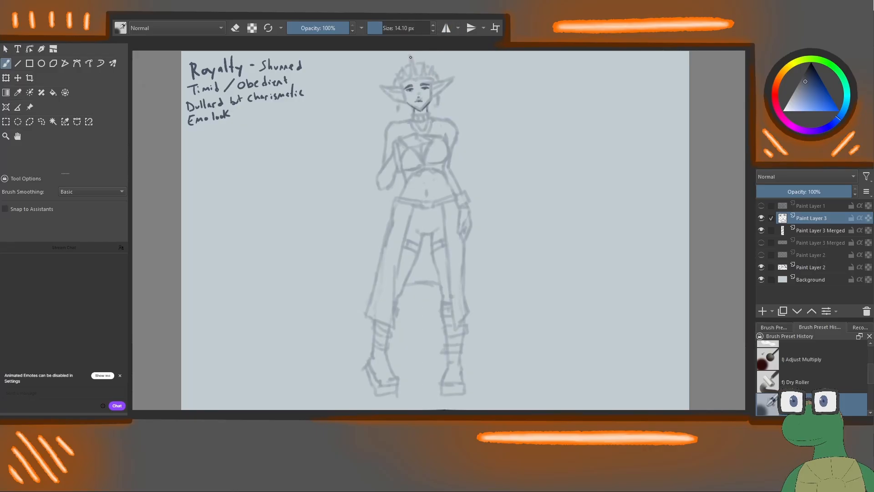
Draw a spiked crown on the figure's head and nudge it slightly upward with a lasso selection and Transform.
{"action": "left_click_drag", "start_coordinate": [410, 57], "coordinate": [417, 75]}
{"action": "mouse_move", "coordinate": [422, 80]}
{"action": "left_mouse_down"}
{"action": "mouse_move", "coordinate": [395, 74]}
{"action": "mouse_move", "coordinate": [431, 66]}
{"action": "mouse_move", "coordinate": [427, 75]}
{"action": "mouse_move", "coordinate": [423, 63]}
{"action": "mouse_move", "coordinate": [419, 76]}
{"action": "mouse_move", "coordinate": [401, 80]}
{"action": "mouse_move", "coordinate": [402, 67]}
{"action": "mouse_move", "coordinate": [407, 76]}
{"action": "left_mouse_up"}
{"action": "left_click", "coordinate": [42, 121]}
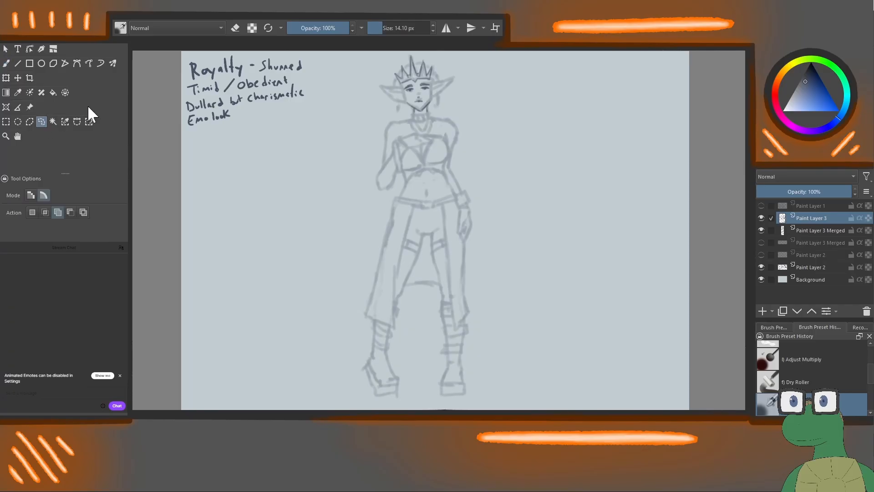
{"action": "left_click_drag", "start_coordinate": [393, 61], "coordinate": [395, 93]}
{"action": "mouse_move", "coordinate": [404, 51]}
{"action": "left_mouse_down"}
{"action": "mouse_move", "coordinate": [424, 73]}
{"action": "mouse_move", "coordinate": [427, 67]}
{"action": "left_mouse_up"}
{"action": "left_click", "coordinate": [6, 78]}
{"action": "left_click", "coordinate": [6, 63]}
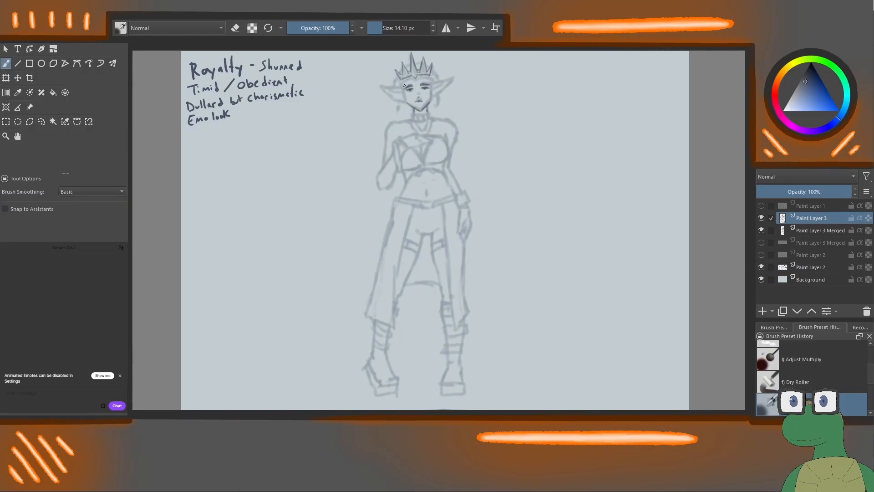
Draw the sides of the face and the long pointed ears with their inner lines.
{"action": "mouse_move", "coordinate": [402, 81]}
{"action": "left_mouse_down"}
{"action": "mouse_move", "coordinate": [405, 91]}
{"action": "mouse_move", "coordinate": [430, 88]}
{"action": "left_mouse_up"}
{"action": "left_click_drag", "start_coordinate": [403, 86], "coordinate": [393, 88]}
{"action": "left_click_drag", "start_coordinate": [396, 89], "coordinate": [386, 88]}
{"action": "left_click_drag", "start_coordinate": [394, 97], "coordinate": [386, 91]}
{"action": "left_click_drag", "start_coordinate": [388, 88], "coordinate": [403, 90]}
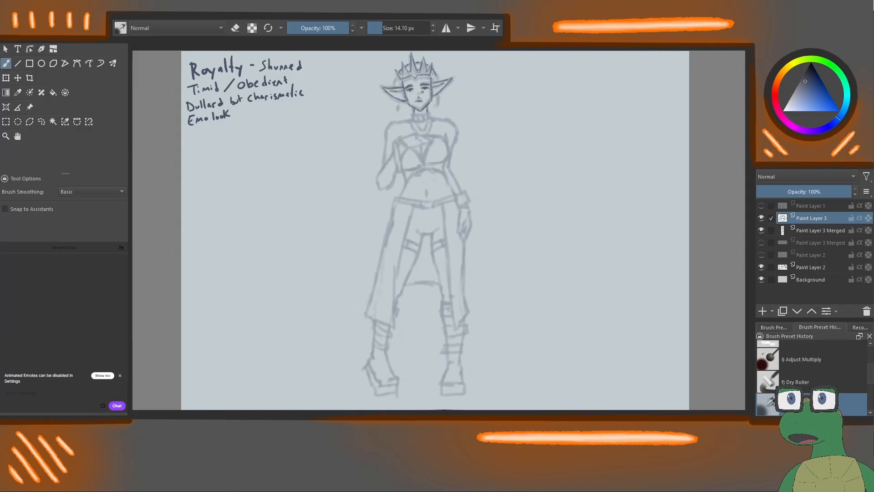
Adjust the placement of the drawn eyes with a lasso selection and Transform, and clear the selection.
{"action": "left_click", "coordinate": [41, 121]}
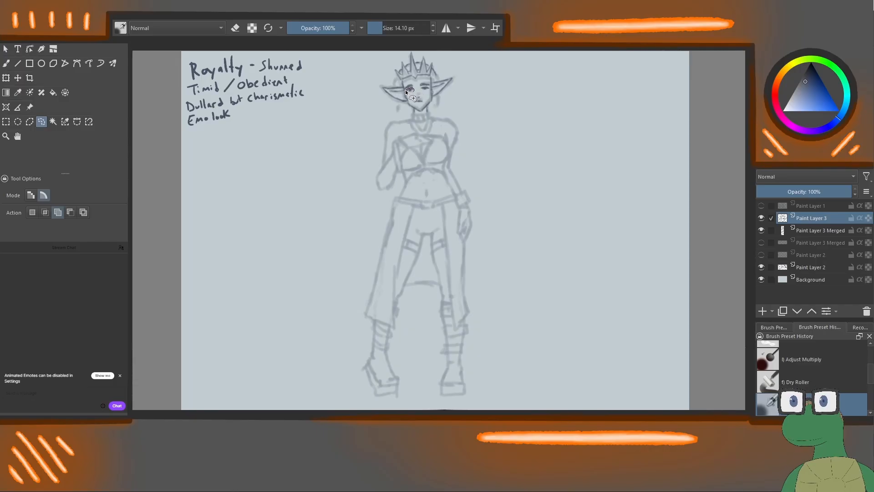
{"action": "left_click_drag", "start_coordinate": [405, 90], "coordinate": [423, 96]}
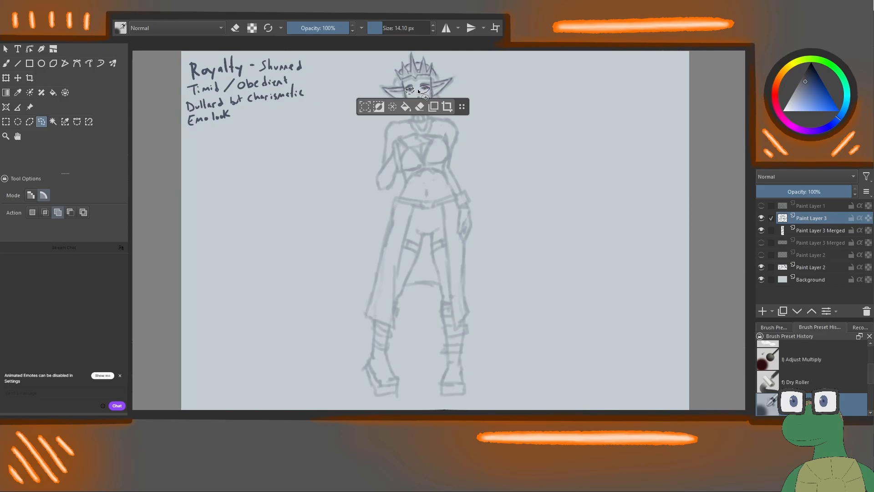
{"action": "left_click_drag", "start_coordinate": [418, 90], "coordinate": [421, 91]}
{"action": "left_click_drag", "start_coordinate": [407, 93], "coordinate": [423, 91]}
{"action": "left_click", "coordinate": [5, 78]}
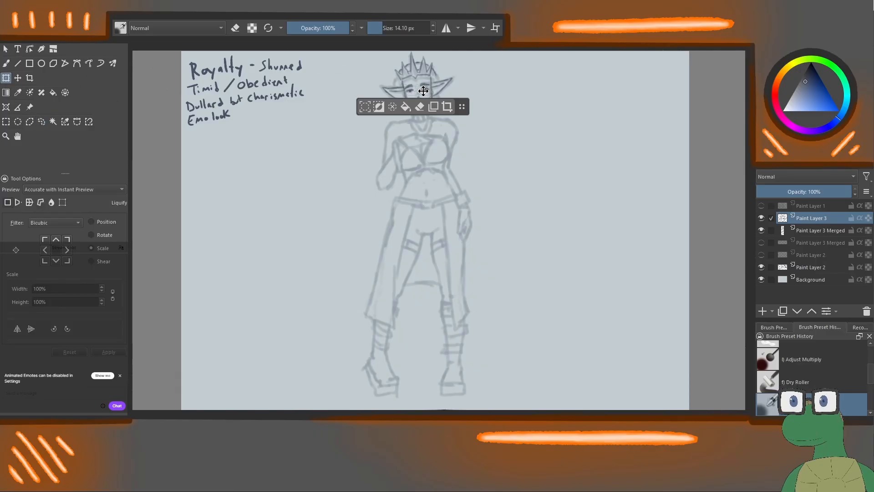
{"action": "left_click", "coordinate": [6, 63]}
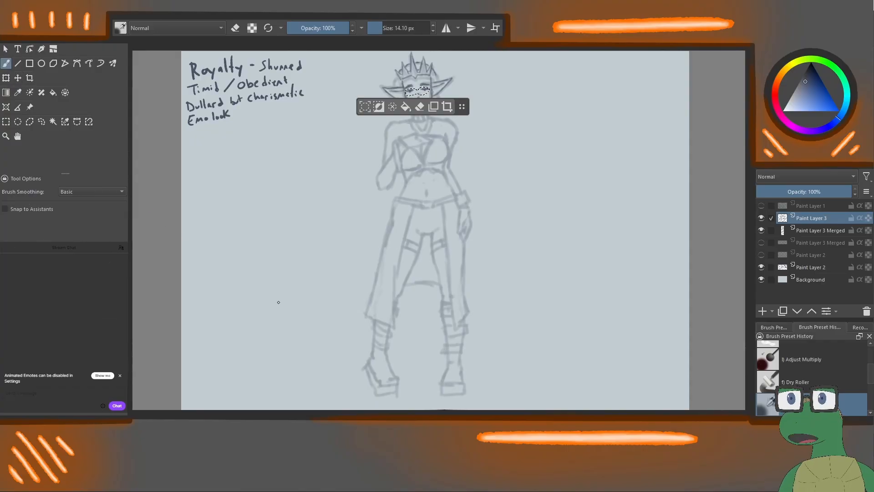
{"action": "key", "text": "ctrl+shift+a"}
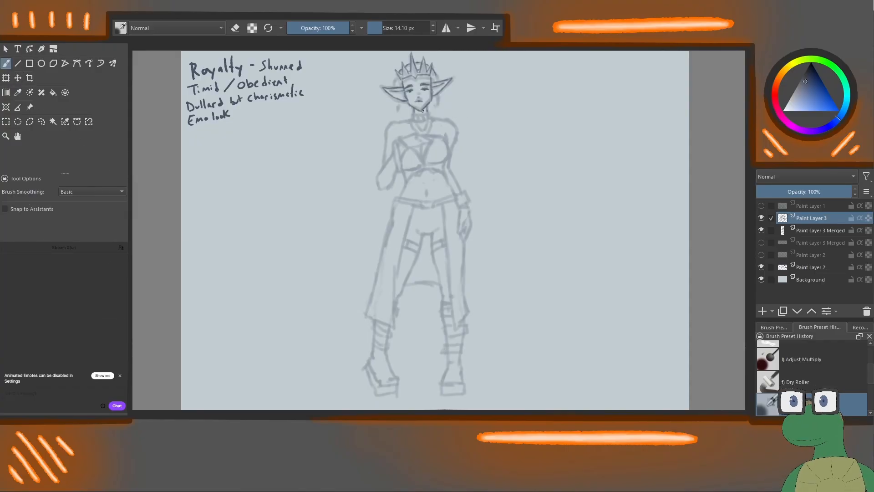
Draw the neck with its choker, the shoulder and outer line of the raised arm, and the V-shaped necklace.
{"action": "left_click_drag", "start_coordinate": [413, 113], "coordinate": [424, 113]}
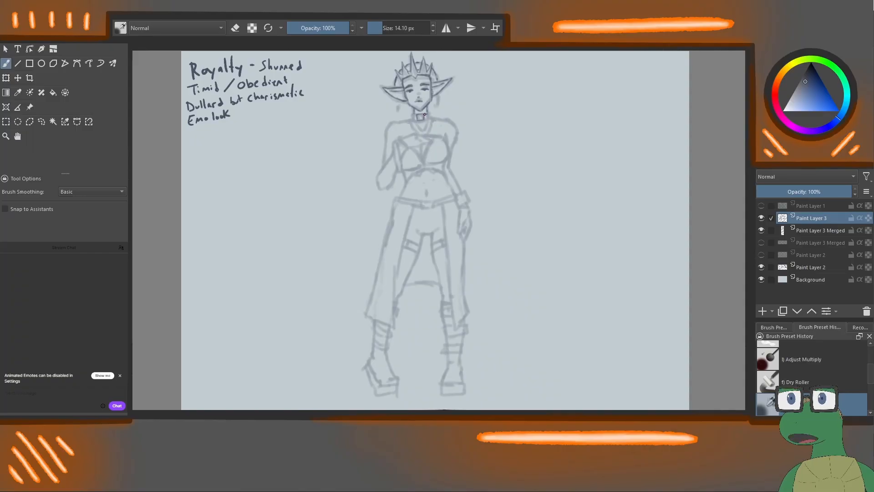
{"action": "left_click_drag", "start_coordinate": [414, 108], "coordinate": [416, 115]}
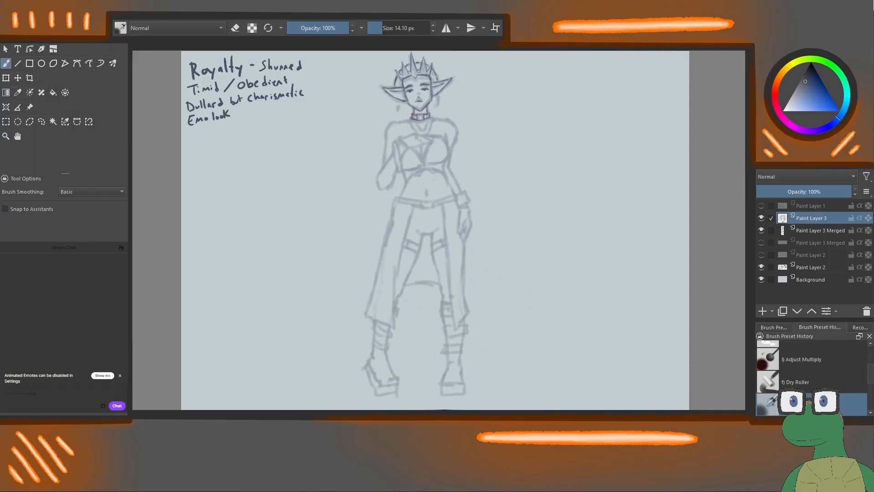
{"action": "mouse_move", "coordinate": [411, 118]}
{"action": "left_mouse_down"}
{"action": "mouse_move", "coordinate": [386, 145]}
{"action": "mouse_move", "coordinate": [387, 133]}
{"action": "mouse_move", "coordinate": [382, 167]}
{"action": "left_mouse_up"}
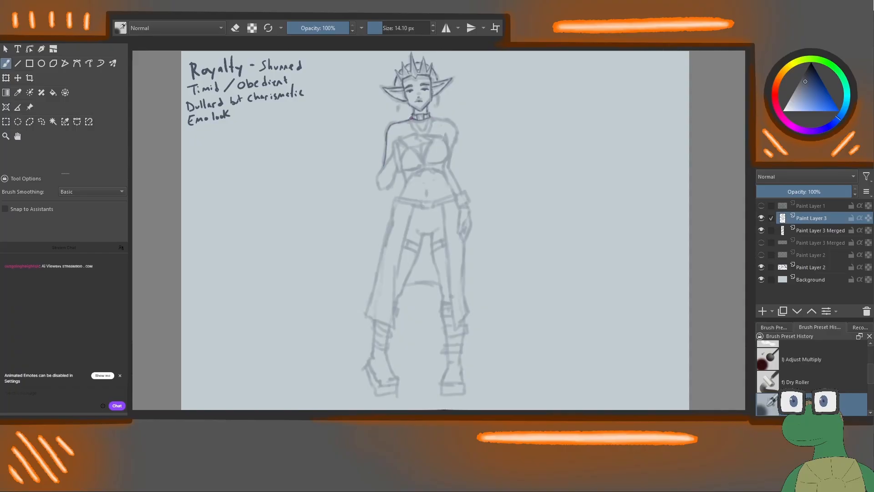
{"action": "key", "text": "e"}
{"action": "key", "text": "e"}
{"action": "mouse_move", "coordinate": [432, 116]}
{"action": "left_mouse_down"}
{"action": "mouse_move", "coordinate": [427, 134]}
{"action": "mouse_move", "coordinate": [420, 130]}
{"action": "left_mouse_up"}
Outline the cropped top over the chest, with its neckline, rounded cups and the V lines in the centre, undoing misplaced strokes.
{"action": "mouse_move", "coordinate": [400, 138]}
{"action": "left_mouse_down"}
{"action": "mouse_move", "coordinate": [416, 135]}
{"action": "mouse_move", "coordinate": [396, 144]}
{"action": "left_mouse_up"}
{"action": "left_click_drag", "start_coordinate": [400, 159], "coordinate": [398, 171]}
{"action": "key", "text": "ctrl+z"}
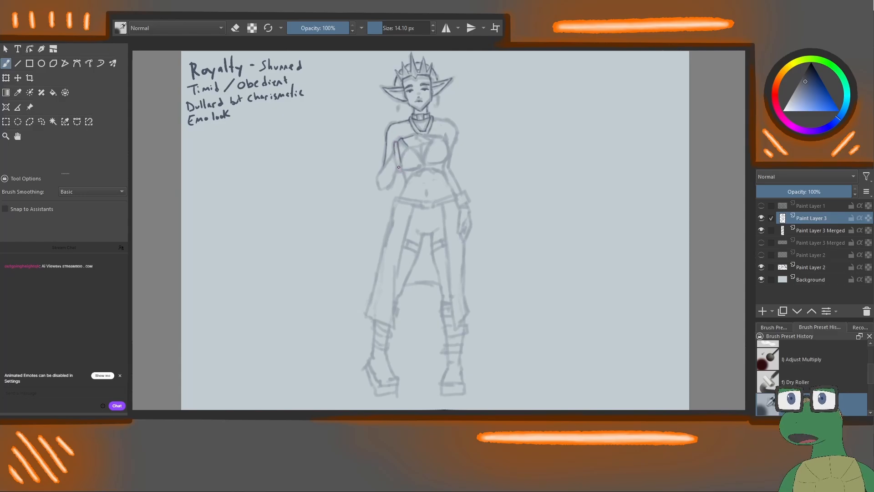
{"action": "mouse_move", "coordinate": [396, 168]}
{"action": "left_mouse_down"}
{"action": "mouse_move", "coordinate": [405, 150]}
{"action": "mouse_move", "coordinate": [430, 142]}
{"action": "left_mouse_up"}
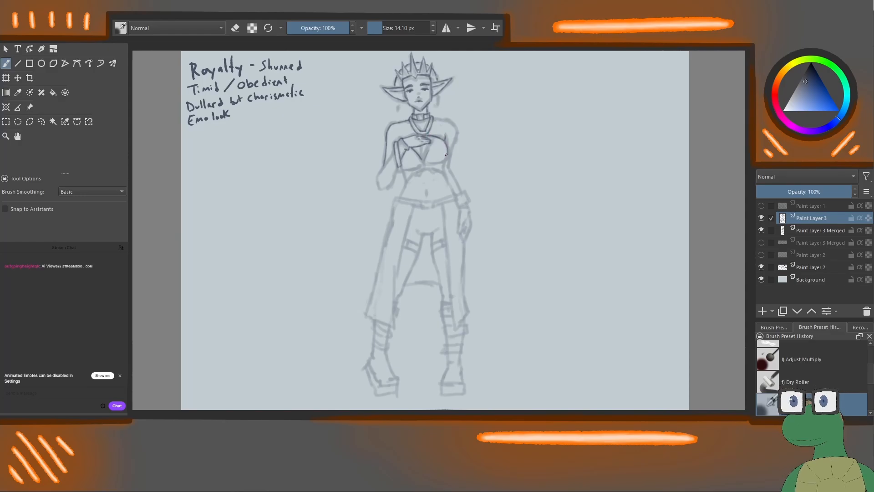
{"action": "mouse_move", "coordinate": [447, 147]}
{"action": "left_mouse_down"}
{"action": "mouse_move", "coordinate": [433, 165]}
{"action": "mouse_move", "coordinate": [447, 153]}
{"action": "mouse_move", "coordinate": [444, 163]}
{"action": "mouse_move", "coordinate": [401, 169]}
{"action": "left_mouse_up"}
{"action": "key", "text": "ctrl+z"}
{"action": "mouse_move", "coordinate": [431, 165]}
{"action": "left_mouse_down"}
{"action": "mouse_move", "coordinate": [423, 164]}
{"action": "mouse_move", "coordinate": [428, 151]}
{"action": "left_mouse_up"}
{"action": "left_click_drag", "start_coordinate": [422, 146], "coordinate": [423, 161]}
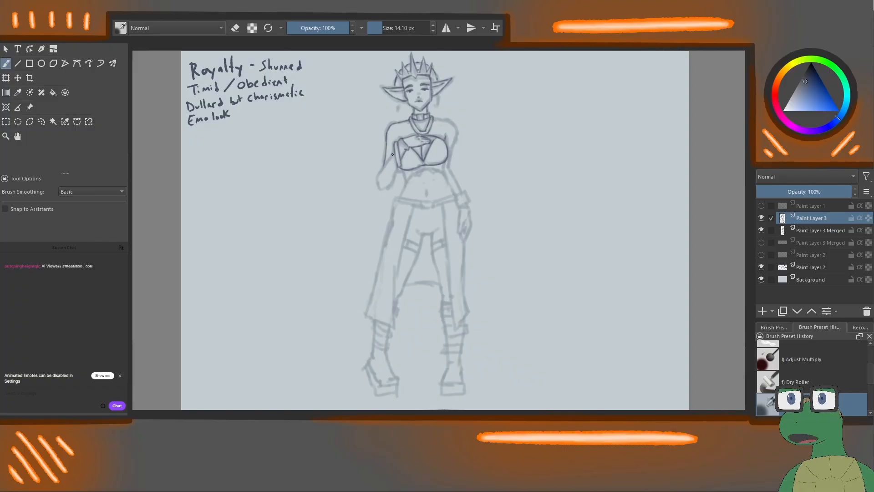
Finish the raised arm's forearm and elbow, and outline the opposite shoulder and upper arm.
{"action": "left_click_drag", "start_coordinate": [393, 155], "coordinate": [377, 180]}
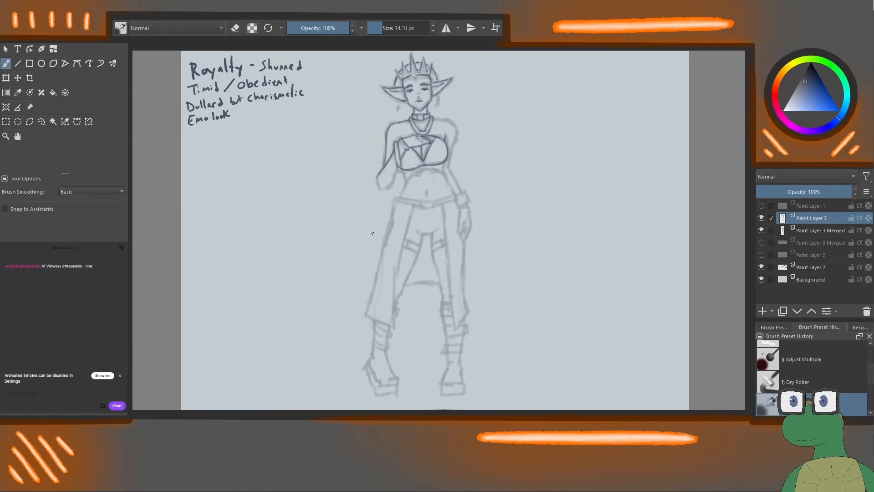
{"action": "mouse_move", "coordinate": [376, 177]}
{"action": "left_mouse_down"}
{"action": "mouse_move", "coordinate": [381, 191]}
{"action": "mouse_move", "coordinate": [396, 169]}
{"action": "left_mouse_up"}
{"action": "mouse_move", "coordinate": [447, 119]}
{"action": "left_mouse_down"}
{"action": "mouse_move", "coordinate": [457, 132]}
{"action": "mouse_move", "coordinate": [451, 150]}
{"action": "left_mouse_up"}
Outline both sides of the bare waist, and draw the belt buckle and the belt's upper edge.
{"action": "left_click_drag", "start_coordinate": [406, 187], "coordinate": [401, 196]}
{"action": "key", "text": "ctrl+z"}
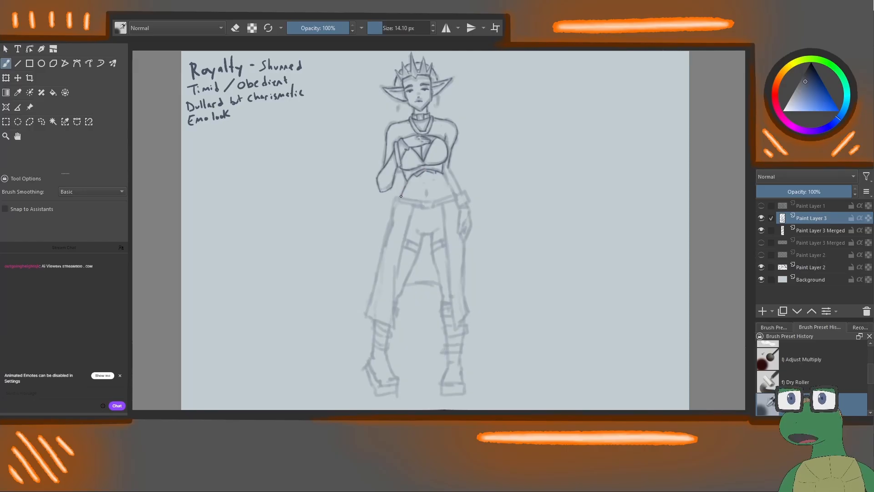
{"action": "left_click_drag", "start_coordinate": [442, 175], "coordinate": [454, 195]}
{"action": "mouse_move", "coordinate": [422, 202]}
{"action": "left_mouse_down"}
{"action": "mouse_move", "coordinate": [453, 194]}
{"action": "mouse_move", "coordinate": [404, 197]}
{"action": "left_mouse_up"}
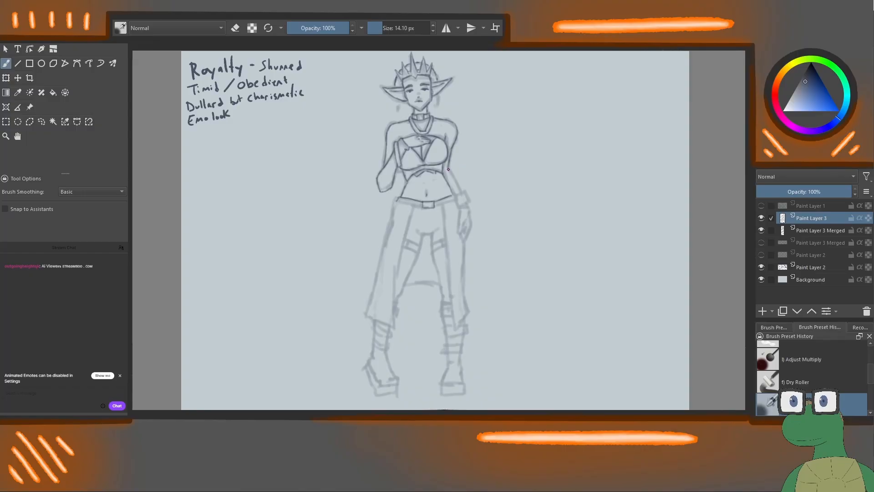
Draw the lowered forearm down to its wristband, and complete the belt with its lower edge.
{"action": "left_click_drag", "start_coordinate": [448, 169], "coordinate": [460, 188]}
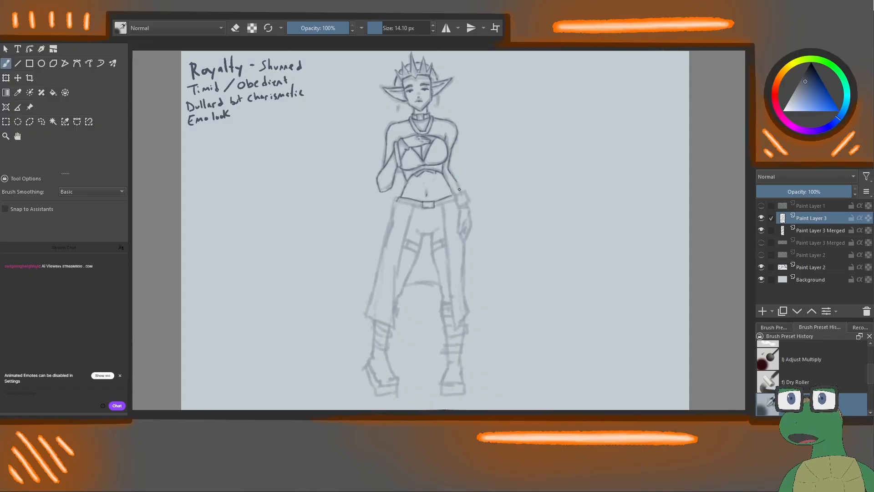
{"action": "mouse_move", "coordinate": [460, 193]}
{"action": "left_mouse_down"}
{"action": "mouse_move", "coordinate": [467, 202]}
{"action": "mouse_move", "coordinate": [457, 199]}
{"action": "left_mouse_up"}
{"action": "left_click_drag", "start_coordinate": [453, 194], "coordinate": [456, 196]}
{"action": "left_click_drag", "start_coordinate": [419, 207], "coordinate": [396, 202]}
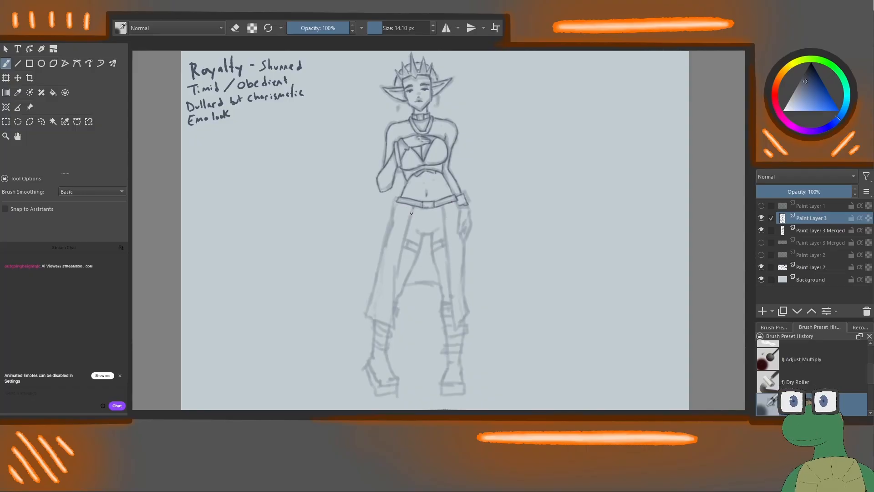
Outline the long flared skirt panel under the raised arm and the opposite panel's inner edge and hem, undoing misplaced strokes.
{"action": "mouse_move", "coordinate": [411, 212]}
{"action": "left_mouse_down"}
{"action": "mouse_move", "coordinate": [393, 263]}
{"action": "mouse_move", "coordinate": [394, 326]}
{"action": "left_mouse_up"}
{"action": "mouse_move", "coordinate": [397, 203]}
{"action": "left_mouse_down"}
{"action": "mouse_move", "coordinate": [365, 315]}
{"action": "mouse_move", "coordinate": [393, 316]}
{"action": "mouse_move", "coordinate": [365, 315]}
{"action": "mouse_move", "coordinate": [393, 324]}
{"action": "left_mouse_up"}
{"action": "key", "text": "ctrl+z"}
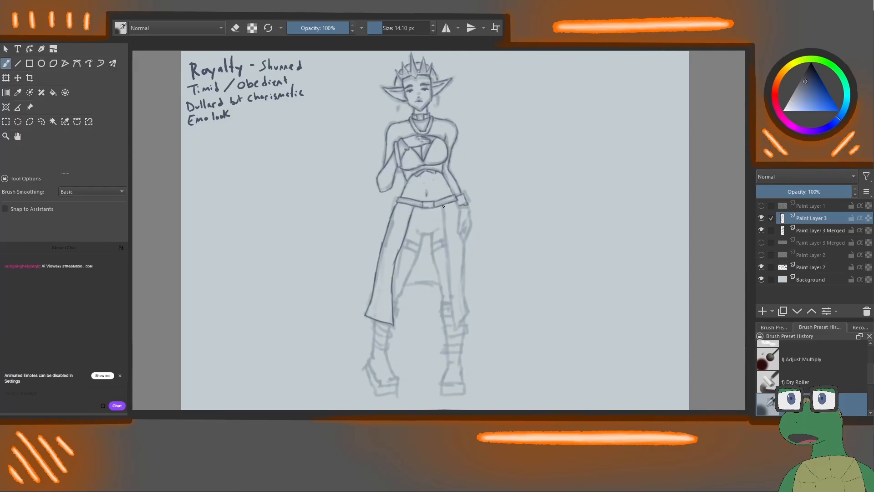
{"action": "mouse_move", "coordinate": [443, 206]}
{"action": "left_mouse_down"}
{"action": "mouse_move", "coordinate": [454, 329]}
{"action": "mouse_move", "coordinate": [471, 308]}
{"action": "left_mouse_up"}
{"action": "key", "text": "ctrl+z"}
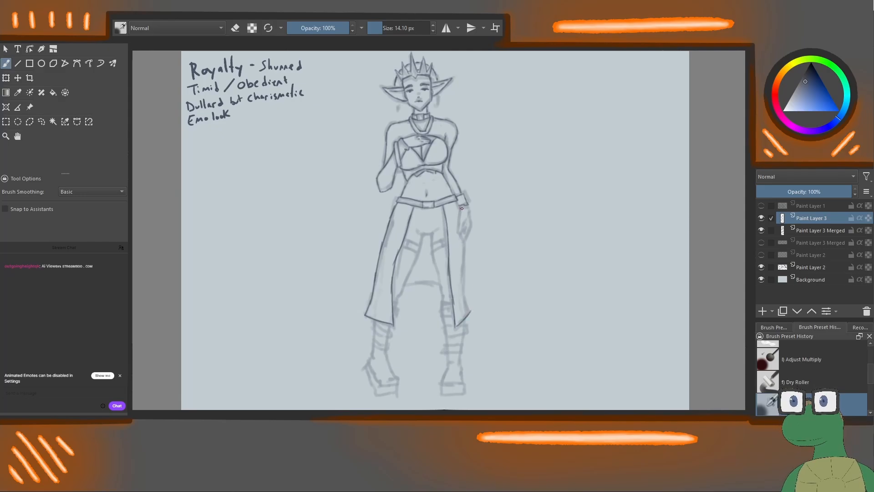
Draw the lowered hand below the wristband, and outline the outer edge of the skirt panel beneath it.
{"action": "left_click_drag", "start_coordinate": [461, 208], "coordinate": [457, 231]}
{"action": "key", "text": "e"}
{"action": "key", "text": "e"}
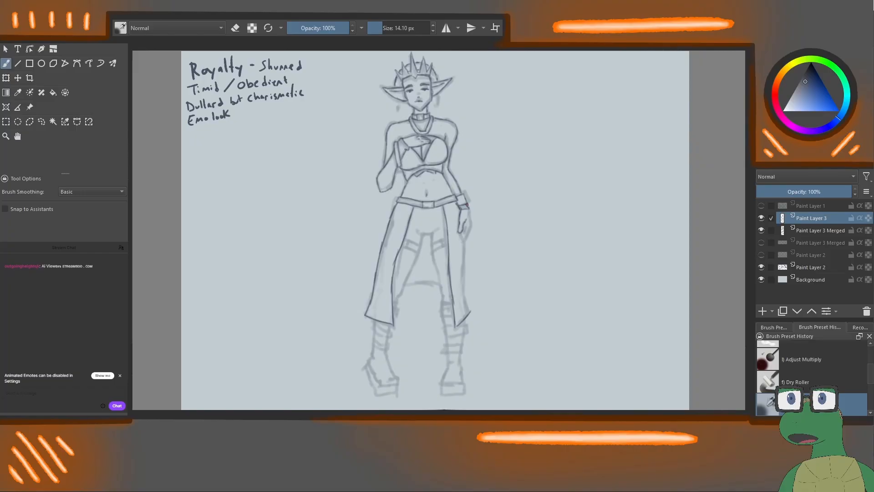
{"action": "key", "text": "e"}
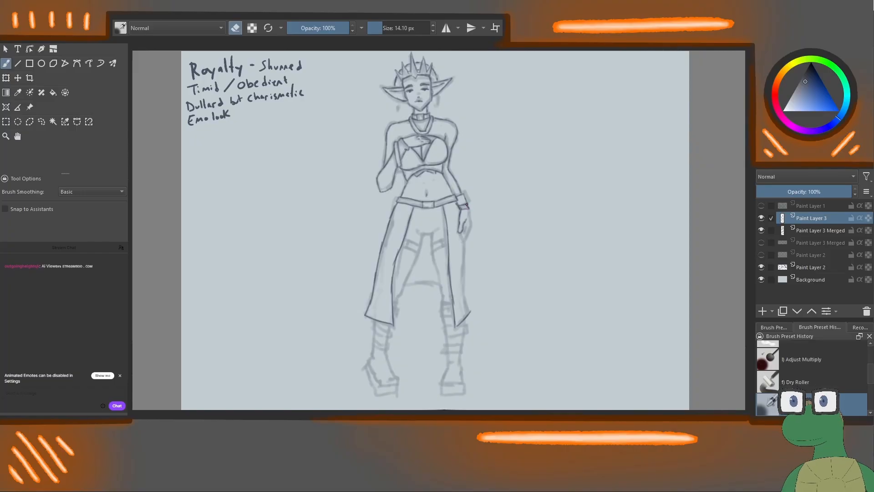
{"action": "key", "text": "e"}
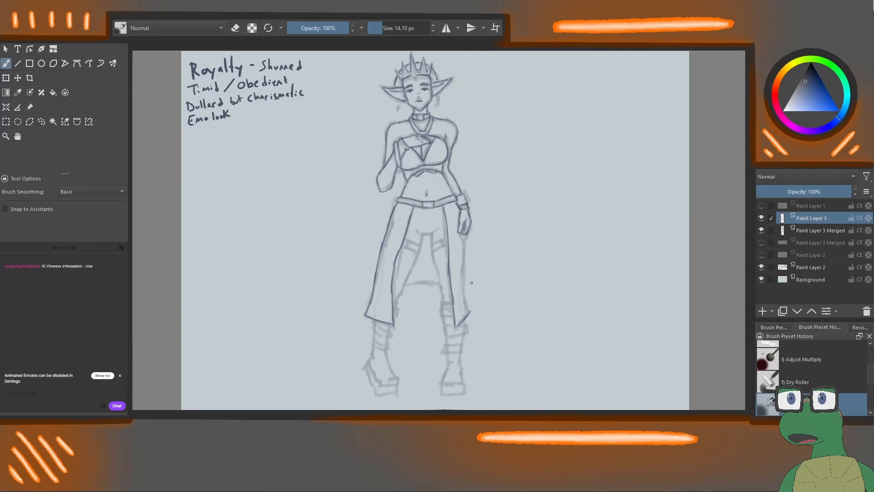
{"action": "left_click_drag", "start_coordinate": [462, 235], "coordinate": [468, 307]}
Draw the straps around both thighs, undoing a misplaced stroke.
{"action": "left_click_drag", "start_coordinate": [423, 247], "coordinate": [405, 249]}
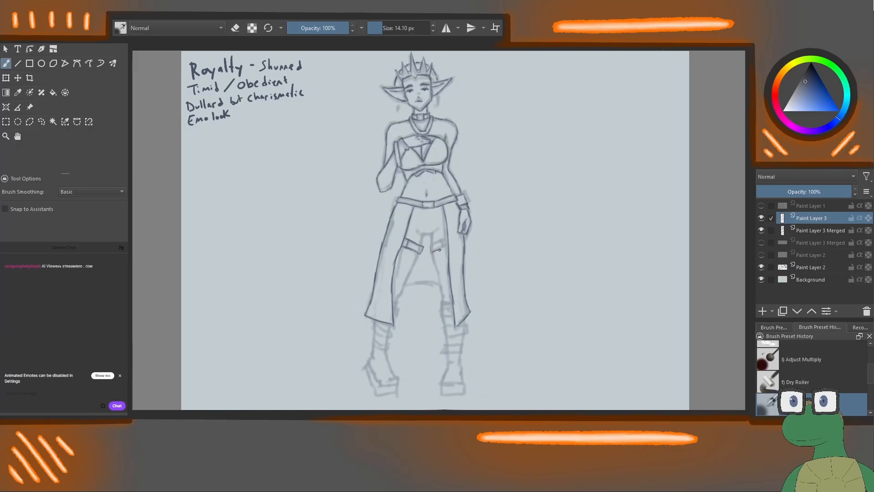
{"action": "left_click_drag", "start_coordinate": [439, 250], "coordinate": [447, 247]}
{"action": "left_click_drag", "start_coordinate": [433, 245], "coordinate": [446, 242]}
{"action": "left_click_drag", "start_coordinate": [423, 245], "coordinate": [430, 235]}
{"action": "key", "text": "ctrl+z"}
Outline the inner legs from the thigh straps down to the knees, with the boot top on the raised-arm side.
{"action": "left_click_drag", "start_coordinate": [413, 267], "coordinate": [397, 298]}
{"action": "left_click_drag", "start_coordinate": [398, 307], "coordinate": [395, 316]}
{"action": "left_click_drag", "start_coordinate": [433, 259], "coordinate": [441, 293]}
{"action": "key", "text": "e"}
{"action": "key", "text": "e"}
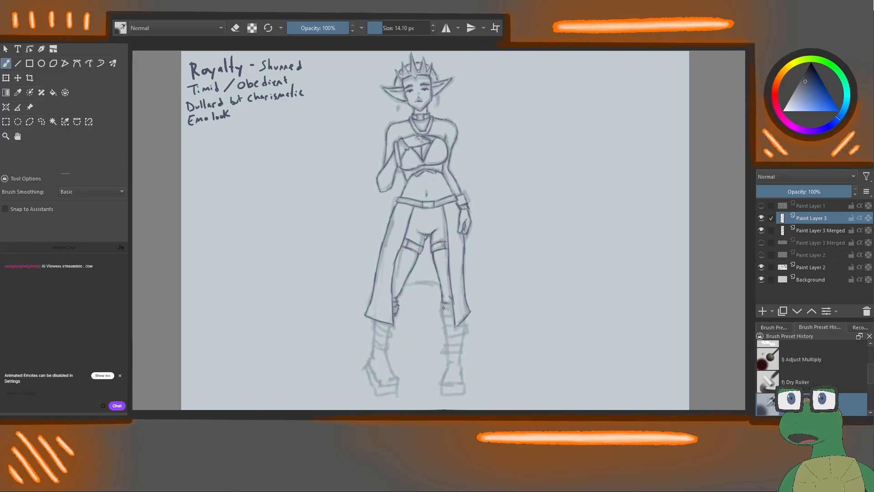
Draw the knee band and shin straps of the boot on the lowered-arm side.
{"action": "left_click_drag", "start_coordinate": [440, 308], "coordinate": [446, 309]}
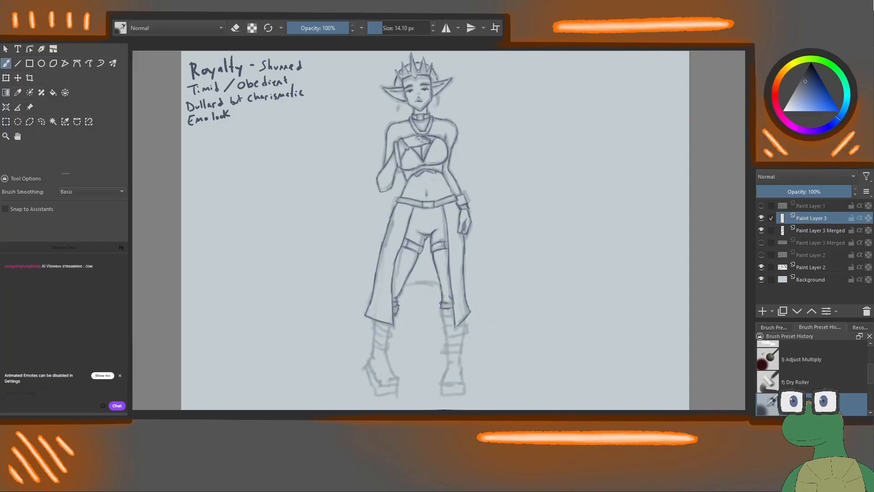
{"action": "left_click_drag", "start_coordinate": [439, 310], "coordinate": [453, 313]}
{"action": "left_click_drag", "start_coordinate": [443, 313], "coordinate": [445, 323]}
{"action": "left_click_drag", "start_coordinate": [446, 332], "coordinate": [465, 330]}
{"action": "left_click_drag", "start_coordinate": [447, 342], "coordinate": [463, 344]}
Outline the lower shaft, foot and platform sole of the boot on the lowered-arm side.
{"action": "mouse_move", "coordinate": [446, 349]}
{"action": "left_mouse_down"}
{"action": "mouse_move", "coordinate": [456, 369]}
{"action": "mouse_move", "coordinate": [446, 373]}
{"action": "mouse_move", "coordinate": [457, 369]}
{"action": "mouse_move", "coordinate": [441, 384]}
{"action": "left_mouse_up"}
{"action": "key", "text": "ctrl+z"}
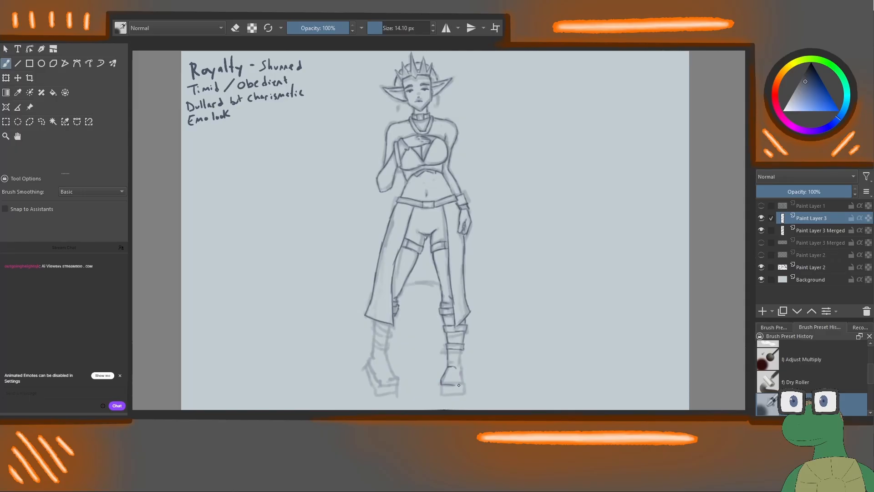
{"action": "left_click_drag", "start_coordinate": [441, 384], "coordinate": [462, 385]}
{"action": "left_click_drag", "start_coordinate": [462, 350], "coordinate": [460, 365]}
{"action": "mouse_move", "coordinate": [463, 391]}
{"action": "left_mouse_down"}
{"action": "mouse_move", "coordinate": [441, 385]}
{"action": "mouse_move", "coordinate": [464, 391]}
{"action": "left_mouse_up"}
Outline the boot on the raised-arm side with its platform sole, heel, foot and shaft.
{"action": "left_click_drag", "start_coordinate": [380, 392], "coordinate": [397, 389]}
{"action": "left_click_drag", "start_coordinate": [368, 366], "coordinate": [372, 379]}
{"action": "left_click_drag", "start_coordinate": [371, 370], "coordinate": [382, 389]}
{"action": "left_click_drag", "start_coordinate": [397, 385], "coordinate": [394, 375]}
{"action": "left_click_drag", "start_coordinate": [387, 361], "coordinate": [391, 371]}
{"action": "left_click_drag", "start_coordinate": [371, 353], "coordinate": [373, 345]}
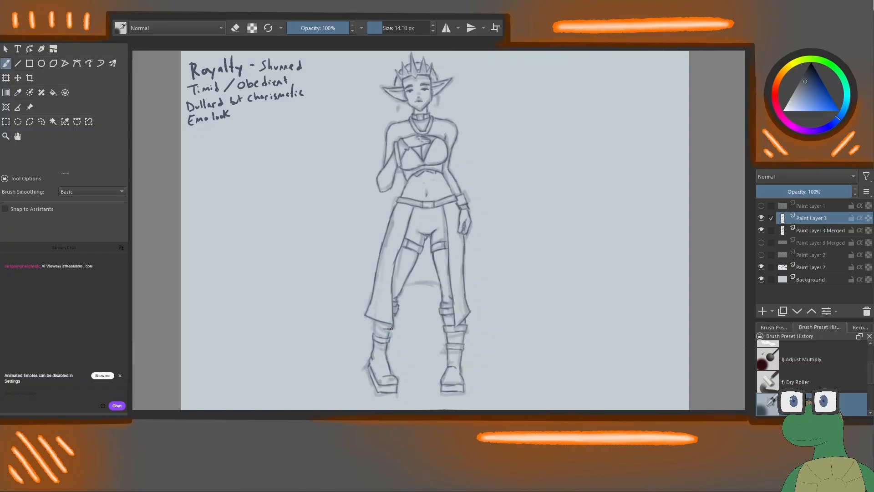
Compare the linework with and without the rough sketch underneath, and leave that sketch layer, Paint Layer 3 Merged, hidden.
{"action": "key", "text": "e"}
{"action": "key", "text": "e"}
{"action": "left_click", "coordinate": [760, 230]}
{"action": "left_click", "coordinate": [760, 230]}
{"action": "left_click", "coordinate": [760, 230]}
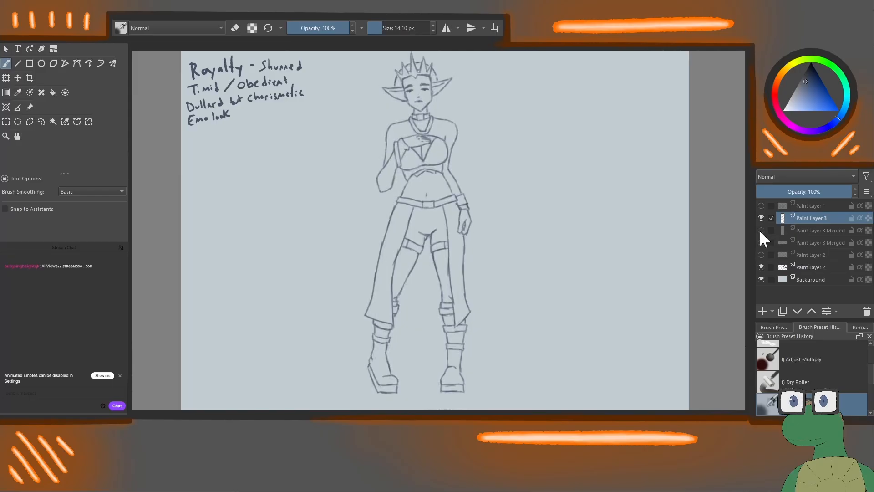
{"action": "left_click", "coordinate": [760, 229]}
{"action": "left_click", "coordinate": [760, 230]}
Erase the ankle lines of the boot on the lowered-arm side and redraw them cleanly.
{"action": "key", "text": "e"}
{"action": "key", "text": "e"}
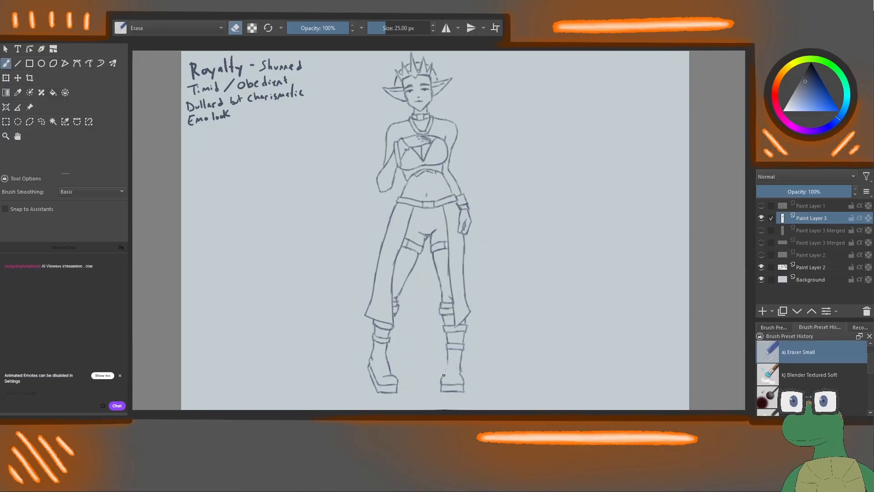
{"action": "key", "text": "e"}
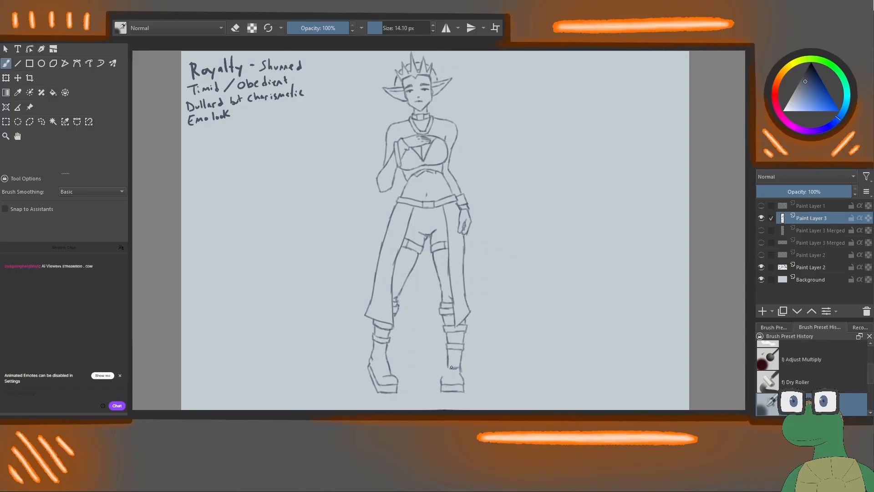
{"action": "key", "text": "e"}
{"action": "key", "text": "e"}
{"action": "key", "text": "e"}
{"action": "key", "text": "e"}
{"action": "key", "text": "e"}
{"action": "key", "text": "e"}
Reshape the foot of the boot on the lowered-arm side with Liquify, slimming its toe and sole.
{"action": "left_click", "coordinate": [6, 78]}
{"action": "left_click", "coordinate": [51, 202]}
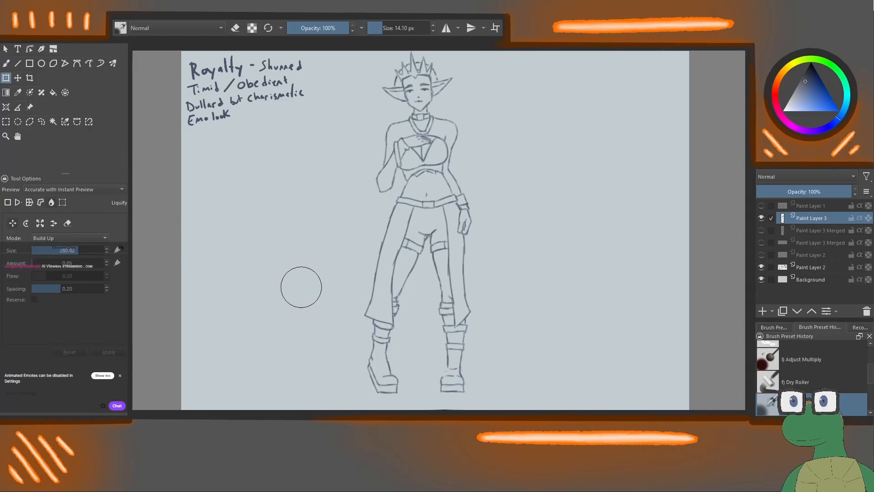
{"action": "mouse_move", "coordinate": [443, 387]}
{"action": "left_mouse_down"}
{"action": "mouse_move", "coordinate": [428, 383]}
{"action": "mouse_move", "coordinate": [444, 381]}
{"action": "mouse_move", "coordinate": [444, 394]}
{"action": "left_mouse_up"}
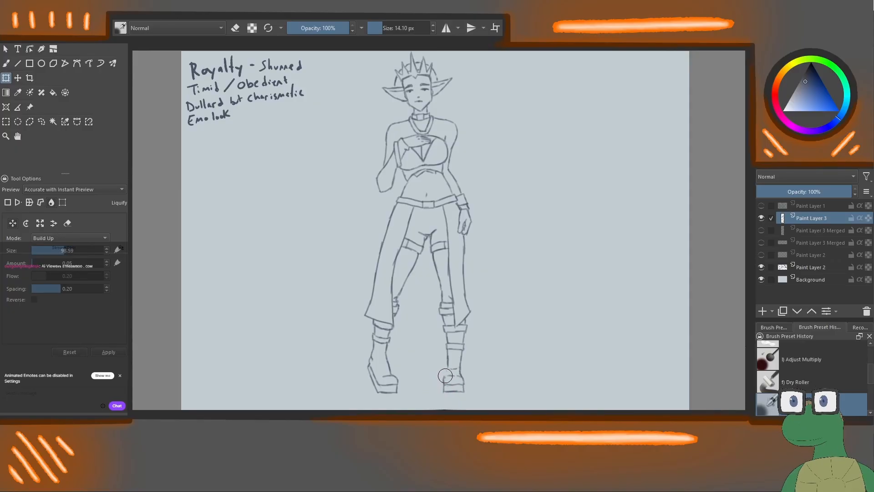
{"action": "left_click", "coordinate": [6, 63]}
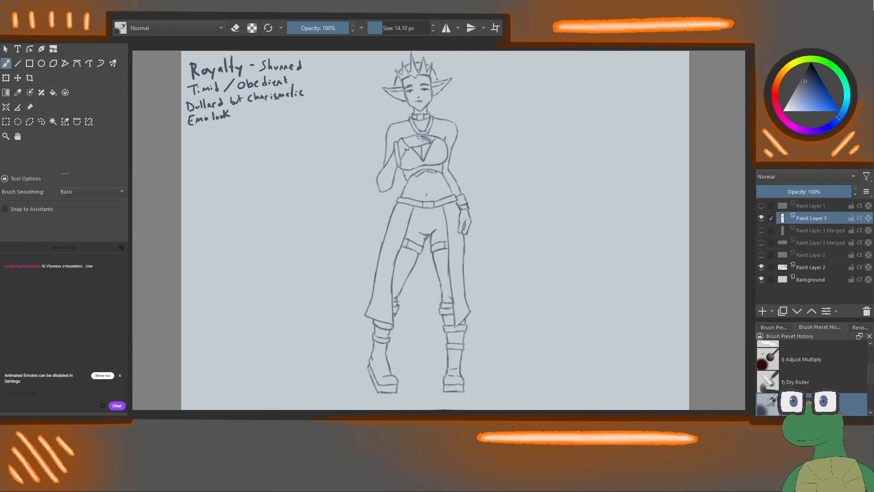
Lasso the head and crown, and reduce their height to 88% with Transform.
{"action": "left_click", "coordinate": [41, 121]}
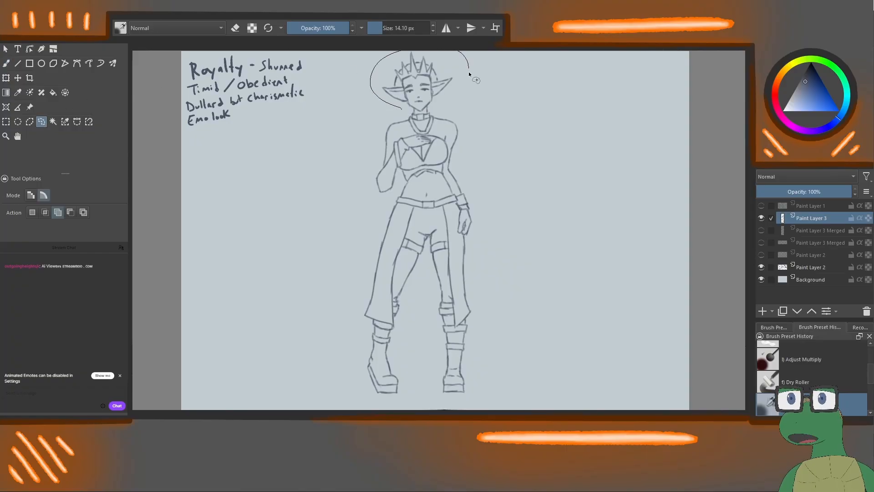
{"action": "mouse_move", "coordinate": [468, 72]}
{"action": "left_mouse_down"}
{"action": "mouse_move", "coordinate": [459, 96]}
{"action": "mouse_move", "coordinate": [414, 108]}
{"action": "left_mouse_up"}
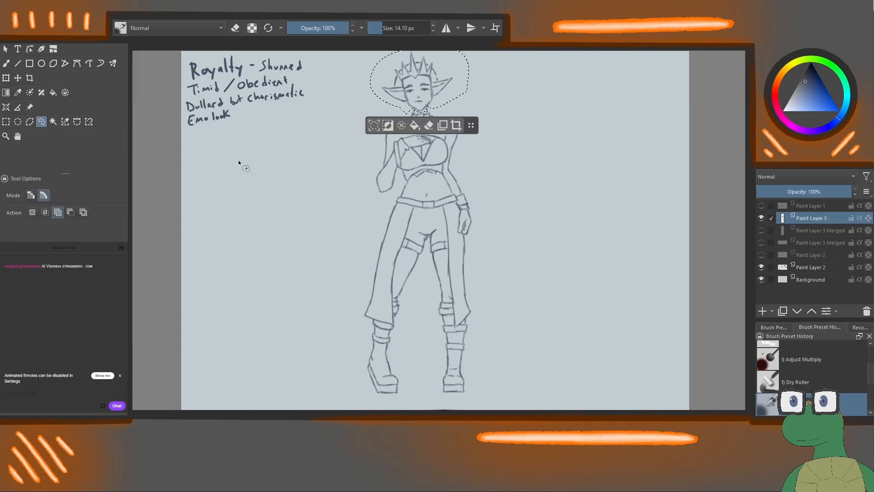
{"action": "left_click", "coordinate": [5, 78]}
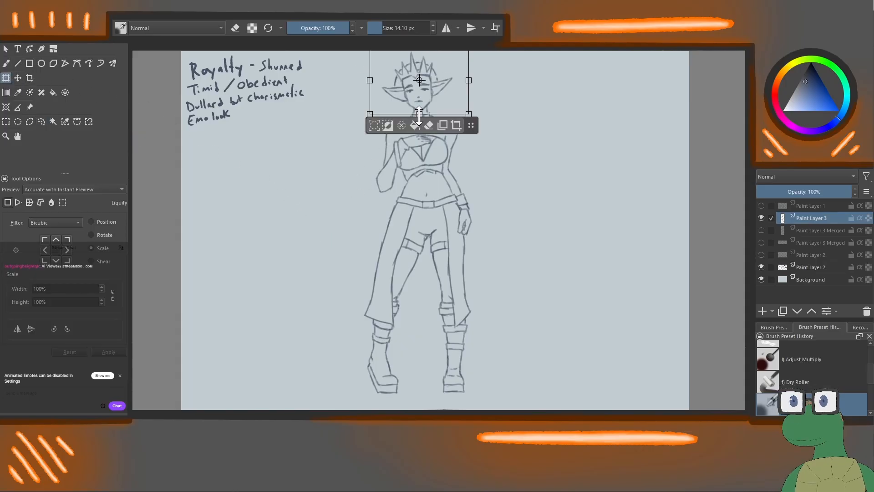
{"action": "left_click_drag", "start_coordinate": [419, 113], "coordinate": [437, 97]}
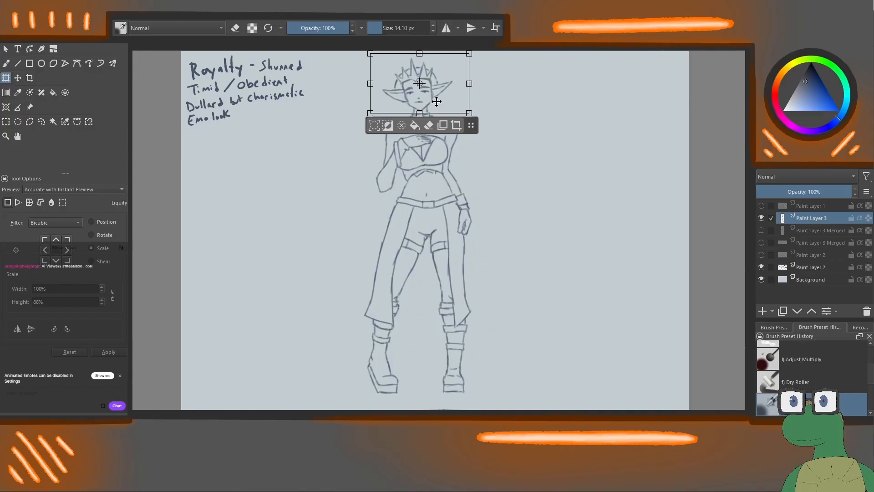
{"action": "left_click", "coordinate": [5, 63]}
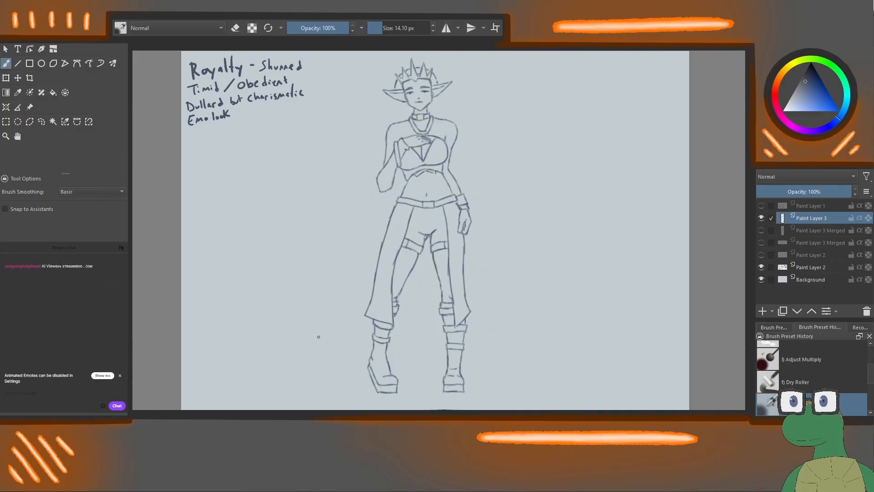
Mirror the view and narrow both shoulders with Liquify, using a brush size of 111.11.
{"action": "key", "text": "m"}
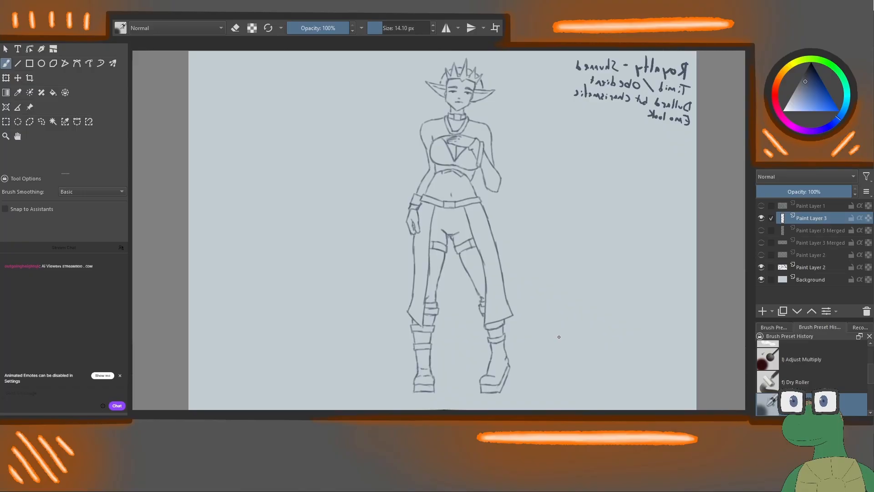
{"action": "key", "text": "ctrl+t"}
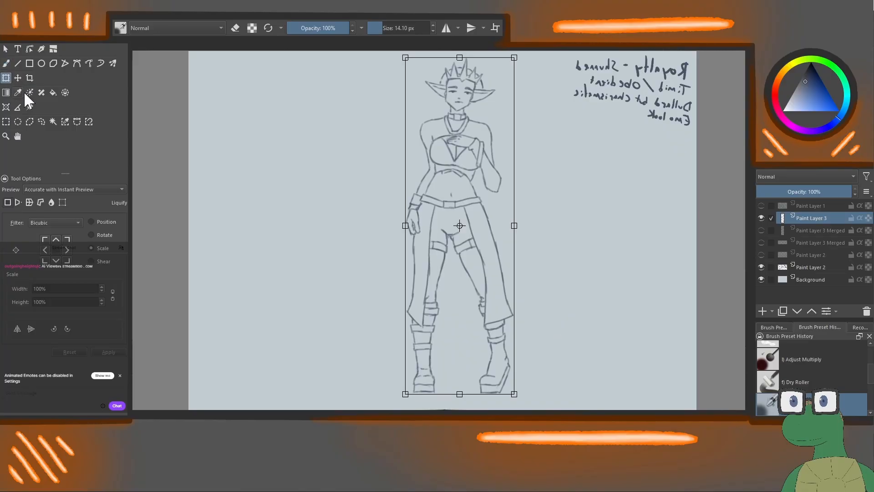
{"action": "left_click", "coordinate": [51, 202]}
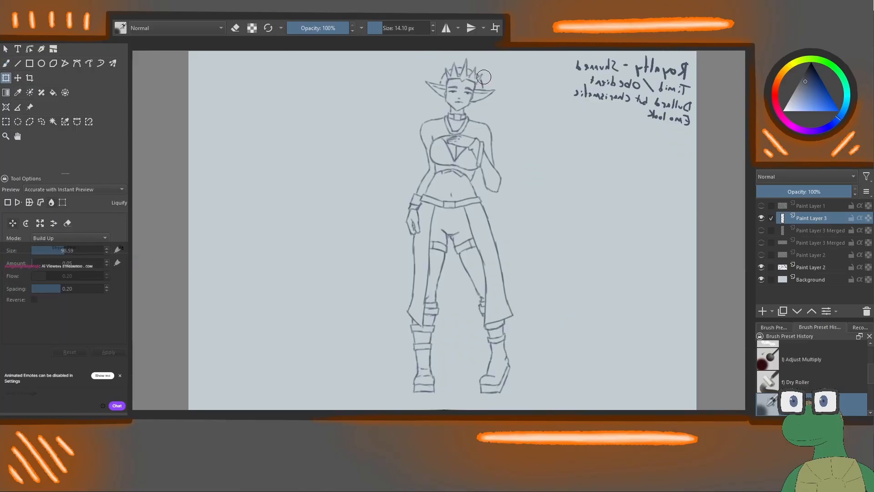
{"action": "key", "text": "bracketright"}
{"action": "key", "text": "bracketright"}
{"action": "left_click_drag", "start_coordinate": [417, 142], "coordinate": [423, 140]}
{"action": "left_click_drag", "start_coordinate": [441, 125], "coordinate": [435, 124]}
{"action": "left_click_drag", "start_coordinate": [436, 118], "coordinate": [433, 119]}
{"action": "left_click_drag", "start_coordinate": [482, 121], "coordinate": [478, 123]}
Slim the raised arm and pull its elbow inward with Liquify, and restore the unmirrored view.
{"action": "mouse_move", "coordinate": [486, 131]}
{"action": "left_mouse_down"}
{"action": "mouse_move", "coordinate": [501, 193]}
{"action": "mouse_move", "coordinate": [495, 175]}
{"action": "mouse_move", "coordinate": [505, 184]}
{"action": "mouse_move", "coordinate": [498, 165]}
{"action": "mouse_move", "coordinate": [497, 196]}
{"action": "mouse_move", "coordinate": [505, 175]}
{"action": "mouse_move", "coordinate": [499, 168]}
{"action": "mouse_move", "coordinate": [500, 182]}
{"action": "left_mouse_up"}
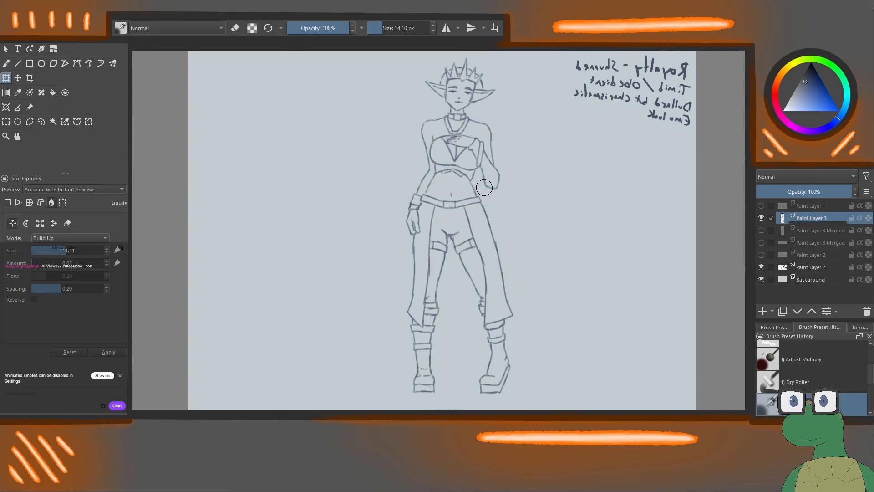
{"action": "left_click_drag", "start_coordinate": [481, 183], "coordinate": [464, 183]}
{"action": "left_click", "coordinate": [6, 63]}
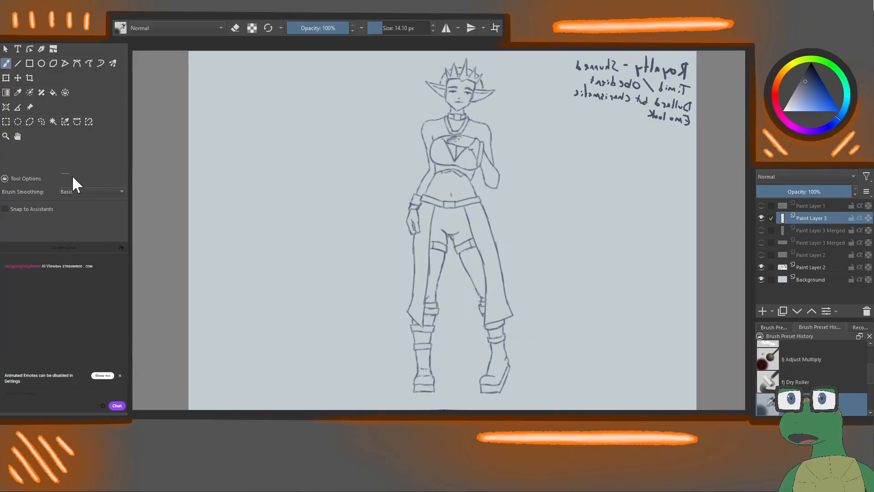
{"action": "key", "text": "m"}
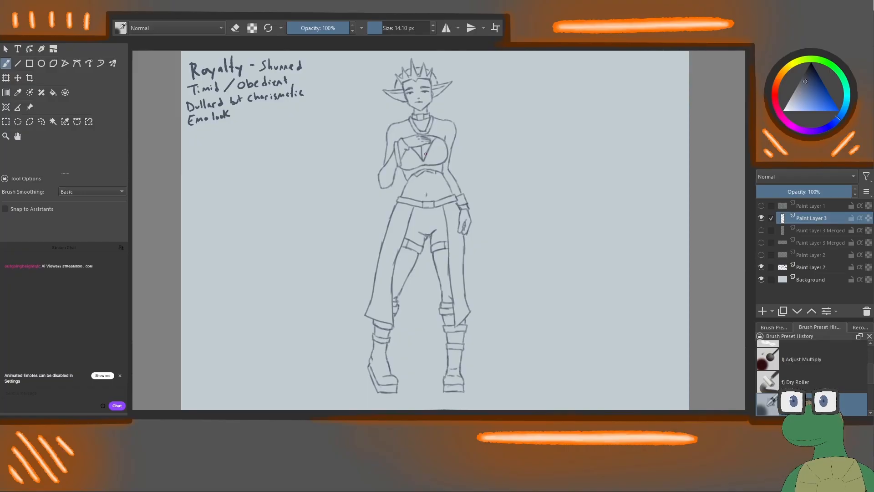
Create a new paint layer beneath the linework layer, and undo the trial colour strokes on the leg and boot.
{"action": "left_click", "coordinate": [762, 310]}
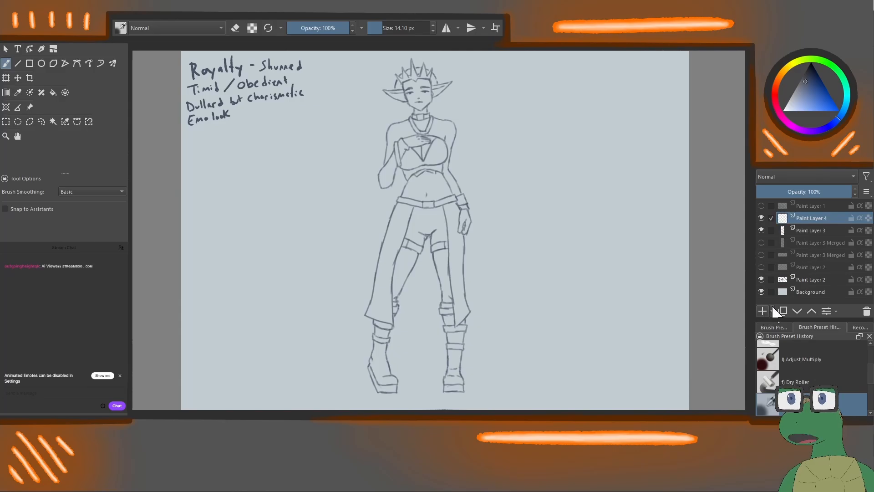
{"action": "left_click", "coordinate": [796, 311]}
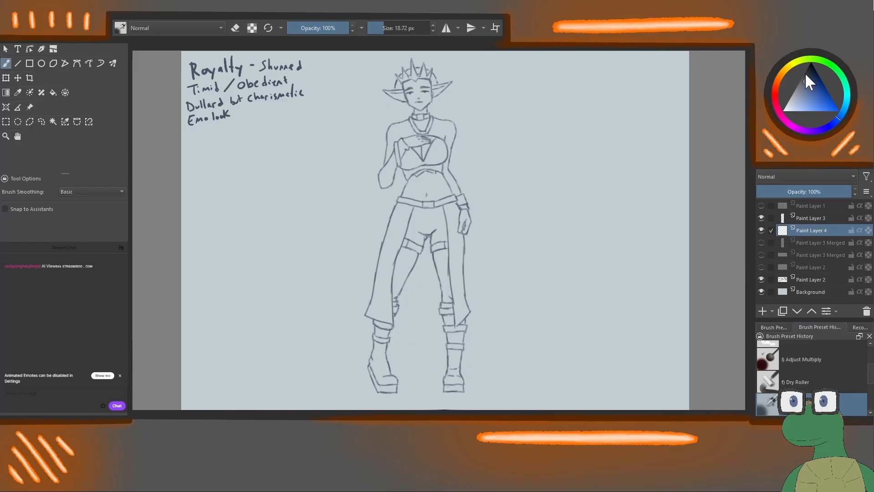
{"action": "left_click_drag", "start_coordinate": [391, 262], "coordinate": [400, 261]}
{"action": "mouse_move", "coordinate": [377, 362]}
{"action": "left_mouse_down"}
{"action": "mouse_move", "coordinate": [369, 364]}
{"action": "mouse_move", "coordinate": [377, 382]}
{"action": "mouse_move", "coordinate": [391, 388]}
{"action": "left_mouse_up"}
{"action": "key", "text": "ctrl+z"}
Pick a muted dark blue and fill the boot below the raised arm, the draped panel above it and the lower shorts.
{"action": "left_click", "coordinate": [804, 85]}
{"action": "mouse_move", "coordinate": [379, 327]}
{"action": "left_mouse_down"}
{"action": "mouse_move", "coordinate": [376, 337]}
{"action": "mouse_move", "coordinate": [376, 317]}
{"action": "mouse_move", "coordinate": [377, 340]}
{"action": "mouse_move", "coordinate": [383, 324]}
{"action": "mouse_move", "coordinate": [387, 329]}
{"action": "left_mouse_up"}
{"action": "mouse_move", "coordinate": [389, 329]}
{"action": "left_mouse_down"}
{"action": "mouse_move", "coordinate": [382, 346]}
{"action": "mouse_move", "coordinate": [387, 341]}
{"action": "mouse_move", "coordinate": [375, 338]}
{"action": "mouse_move", "coordinate": [370, 370]}
{"action": "mouse_move", "coordinate": [382, 390]}
{"action": "mouse_move", "coordinate": [394, 390]}
{"action": "mouse_move", "coordinate": [391, 379]}
{"action": "mouse_move", "coordinate": [385, 385]}
{"action": "mouse_move", "coordinate": [391, 388]}
{"action": "mouse_move", "coordinate": [384, 346]}
{"action": "mouse_move", "coordinate": [384, 386]}
{"action": "left_mouse_up"}
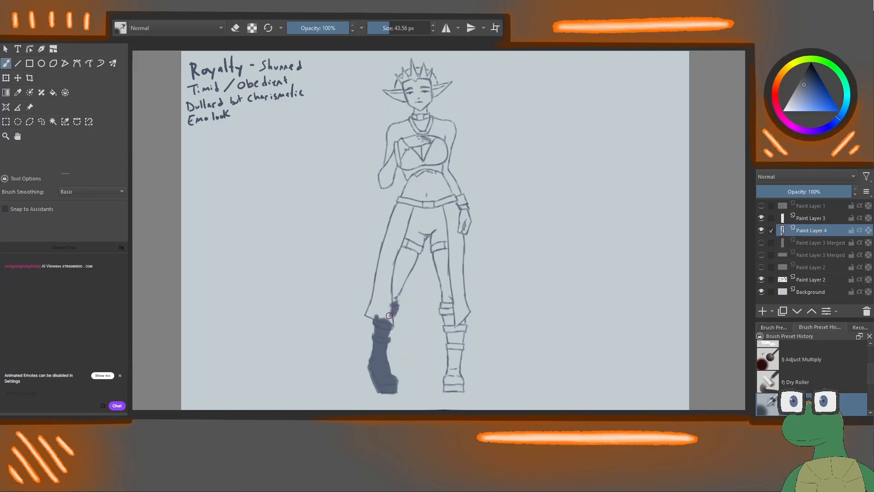
{"action": "mouse_move", "coordinate": [389, 315]}
{"action": "left_mouse_down"}
{"action": "mouse_move", "coordinate": [388, 263]}
{"action": "mouse_move", "coordinate": [388, 277]}
{"action": "mouse_move", "coordinate": [398, 241]}
{"action": "mouse_move", "coordinate": [390, 278]}
{"action": "mouse_move", "coordinate": [401, 240]}
{"action": "mouse_move", "coordinate": [411, 246]}
{"action": "left_mouse_up"}
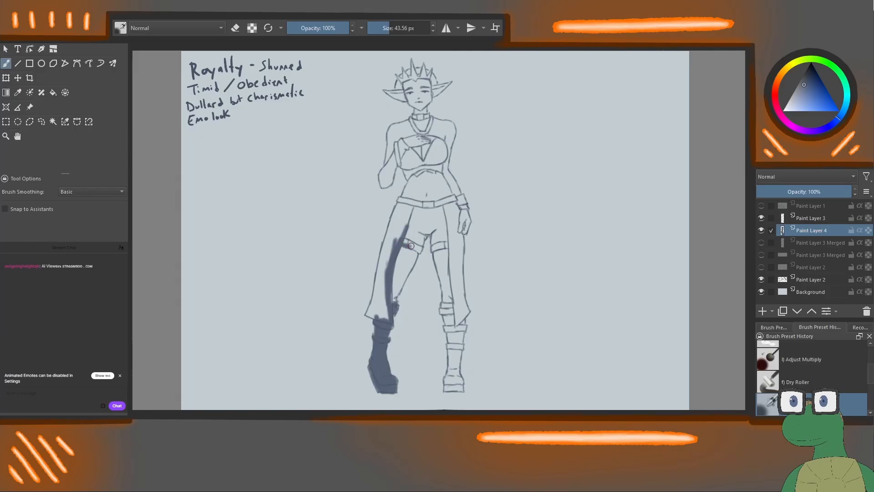
{"action": "key", "text": "e"}
{"action": "key", "text": "e"}
{"action": "mouse_move", "coordinate": [406, 245]}
{"action": "left_mouse_down"}
{"action": "mouse_move", "coordinate": [423, 236]}
{"action": "mouse_move", "coordinate": [414, 238]}
{"action": "mouse_move", "coordinate": [426, 236]}
{"action": "mouse_move", "coordinate": [413, 230]}
{"action": "mouse_move", "coordinate": [386, 249]}
{"action": "mouse_move", "coordinate": [391, 228]}
{"action": "mouse_move", "coordinate": [379, 304]}
{"action": "mouse_move", "coordinate": [367, 314]}
{"action": "mouse_move", "coordinate": [385, 318]}
{"action": "mouse_move", "coordinate": [377, 301]}
{"action": "mouse_move", "coordinate": [370, 316]}
{"action": "mouse_move", "coordinate": [378, 319]}
{"action": "mouse_move", "coordinate": [381, 298]}
{"action": "mouse_move", "coordinate": [388, 306]}
{"action": "mouse_move", "coordinate": [385, 290]}
{"action": "mouse_move", "coordinate": [373, 299]}
{"action": "mouse_move", "coordinate": [383, 259]}
{"action": "mouse_move", "coordinate": [380, 314]}
{"action": "mouse_move", "coordinate": [396, 223]}
{"action": "mouse_move", "coordinate": [388, 262]}
{"action": "mouse_move", "coordinate": [413, 205]}
{"action": "mouse_move", "coordinate": [399, 200]}
{"action": "mouse_move", "coordinate": [395, 216]}
{"action": "mouse_move", "coordinate": [400, 202]}
{"action": "mouse_move", "coordinate": [397, 215]}
{"action": "mouse_move", "coordinate": [408, 210]}
{"action": "mouse_move", "coordinate": [403, 229]}
{"action": "mouse_move", "coordinate": [440, 237]}
{"action": "mouse_move", "coordinate": [437, 248]}
{"action": "mouse_move", "coordinate": [435, 233]}
{"action": "mouse_move", "coordinate": [432, 246]}
{"action": "mouse_move", "coordinate": [434, 237]}
{"action": "mouse_move", "coordinate": [448, 239]}
{"action": "mouse_move", "coordinate": [433, 230]}
{"action": "left_mouse_up"}
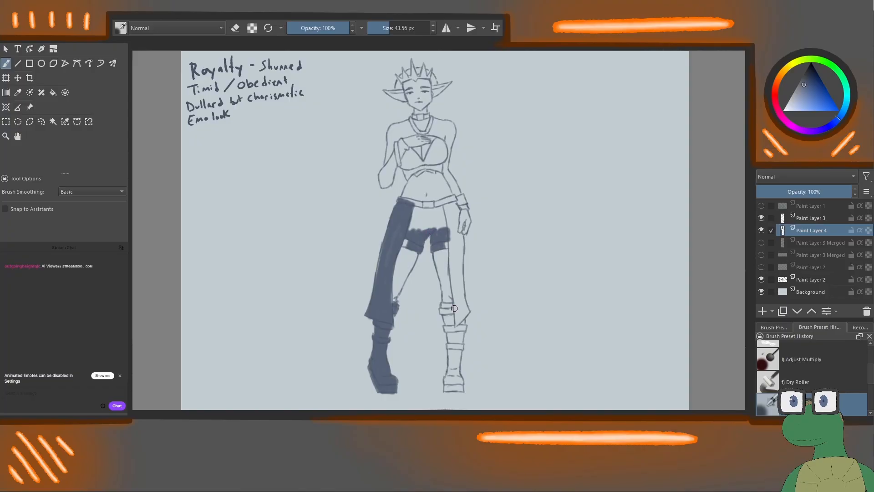
Fill the other boot and draped panel, the rest of the shorts and the waistband with the same dark blue.
{"action": "mouse_move", "coordinate": [455, 306]}
{"action": "left_mouse_down"}
{"action": "mouse_move", "coordinate": [446, 389]}
{"action": "mouse_move", "coordinate": [461, 390]}
{"action": "mouse_move", "coordinate": [447, 382]}
{"action": "mouse_move", "coordinate": [460, 382]}
{"action": "mouse_move", "coordinate": [462, 323]}
{"action": "mouse_move", "coordinate": [463, 331]}
{"action": "mouse_move", "coordinate": [454, 360]}
{"action": "mouse_move", "coordinate": [448, 309]}
{"action": "mouse_move", "coordinate": [453, 348]}
{"action": "mouse_move", "coordinate": [445, 329]}
{"action": "mouse_move", "coordinate": [457, 312]}
{"action": "mouse_move", "coordinate": [458, 335]}
{"action": "mouse_move", "coordinate": [457, 310]}
{"action": "mouse_move", "coordinate": [466, 314]}
{"action": "mouse_move", "coordinate": [454, 226]}
{"action": "mouse_move", "coordinate": [462, 206]}
{"action": "mouse_move", "coordinate": [455, 230]}
{"action": "mouse_move", "coordinate": [452, 203]}
{"action": "mouse_move", "coordinate": [444, 235]}
{"action": "mouse_move", "coordinate": [457, 314]}
{"action": "mouse_move", "coordinate": [463, 288]}
{"action": "mouse_move", "coordinate": [465, 309]}
{"action": "left_mouse_up"}
{"action": "key", "text": "e"}
{"action": "key", "text": "e"}
{"action": "key", "text": "e"}
{"action": "key", "text": "e"}
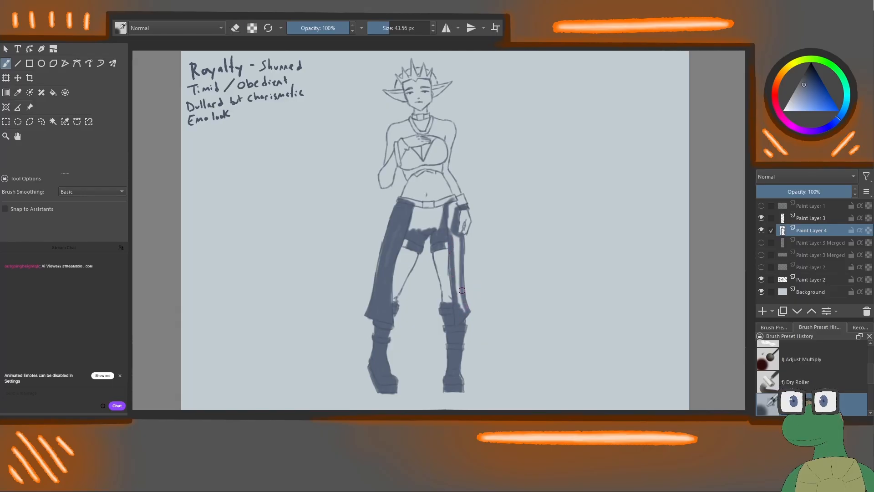
{"action": "key", "text": "bracketright"}
{"action": "key", "text": "bracketright"}
{"action": "mouse_move", "coordinate": [461, 301]}
{"action": "left_mouse_down"}
{"action": "mouse_move", "coordinate": [452, 209]}
{"action": "mouse_move", "coordinate": [430, 225]}
{"action": "mouse_move", "coordinate": [439, 220]}
{"action": "mouse_move", "coordinate": [415, 217]}
{"action": "mouse_move", "coordinate": [437, 211]}
{"action": "mouse_move", "coordinate": [405, 216]}
{"action": "mouse_move", "coordinate": [432, 208]}
{"action": "mouse_move", "coordinate": [407, 203]}
{"action": "mouse_move", "coordinate": [447, 199]}
{"action": "left_mouse_up"}
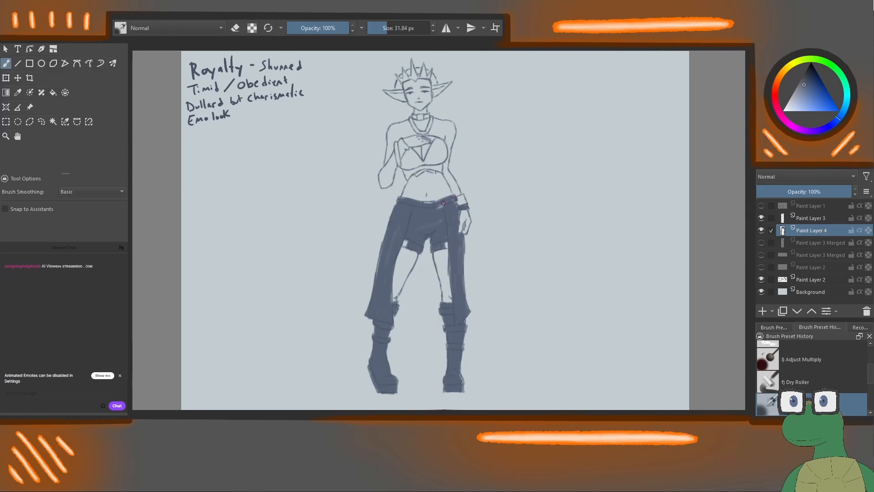
Erase the dark fill from the belt buckle.
{"action": "key", "text": "e"}
{"action": "left_click_drag", "start_coordinate": [429, 205], "coordinate": [431, 205]}
{"action": "key", "text": "e"}
Fill the lowered arm's sleeve, its shoulder and the crop top with dark blue.
{"action": "key", "text": "e"}
{"action": "key", "text": "e"}
{"action": "mouse_move", "coordinate": [453, 189]}
{"action": "left_mouse_down"}
{"action": "mouse_move", "coordinate": [444, 172]}
{"action": "mouse_move", "coordinate": [457, 195]}
{"action": "mouse_move", "coordinate": [449, 175]}
{"action": "mouse_move", "coordinate": [453, 182]}
{"action": "left_mouse_up"}
{"action": "mouse_move", "coordinate": [434, 172]}
{"action": "left_mouse_down"}
{"action": "mouse_move", "coordinate": [405, 173]}
{"action": "mouse_move", "coordinate": [400, 139]}
{"action": "mouse_move", "coordinate": [417, 160]}
{"action": "mouse_move", "coordinate": [412, 154]}
{"action": "mouse_move", "coordinate": [408, 172]}
{"action": "mouse_move", "coordinate": [425, 166]}
{"action": "mouse_move", "coordinate": [440, 137]}
{"action": "mouse_move", "coordinate": [433, 161]}
{"action": "mouse_move", "coordinate": [444, 146]}
{"action": "mouse_move", "coordinate": [439, 164]}
{"action": "mouse_move", "coordinate": [448, 171]}
{"action": "mouse_move", "coordinate": [453, 124]}
{"action": "mouse_move", "coordinate": [440, 136]}
{"action": "mouse_move", "coordinate": [428, 132]}
{"action": "mouse_move", "coordinate": [430, 119]}
{"action": "mouse_move", "coordinate": [451, 132]}
{"action": "mouse_move", "coordinate": [449, 138]}
{"action": "mouse_move", "coordinate": [444, 126]}
{"action": "mouse_move", "coordinate": [434, 132]}
{"action": "left_mouse_up"}
{"action": "key", "text": "bracketright"}
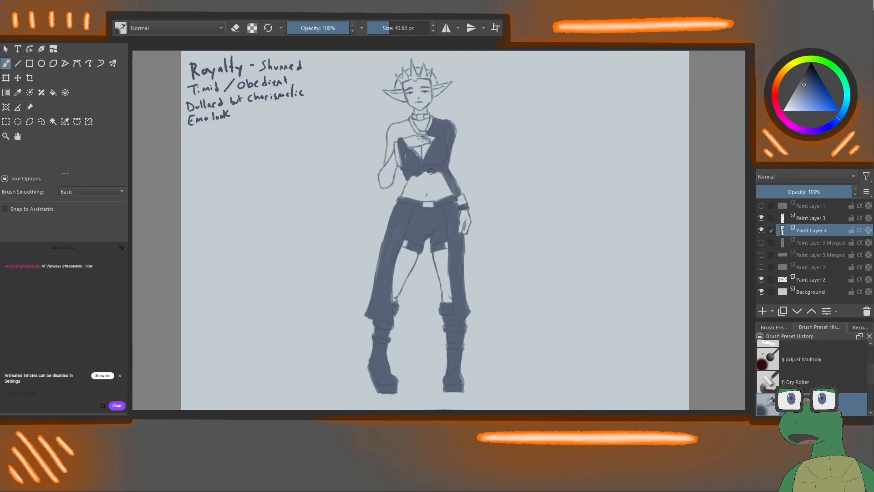
Fill the raised arm's sleeve, its shoulder and the upper chest around the collar with dark blue.
{"action": "mouse_move", "coordinate": [393, 150]}
{"action": "left_mouse_down"}
{"action": "mouse_move", "coordinate": [390, 182]}
{"action": "mouse_move", "coordinate": [381, 187]}
{"action": "mouse_move", "coordinate": [380, 175]}
{"action": "mouse_move", "coordinate": [382, 189]}
{"action": "mouse_move", "coordinate": [390, 157]}
{"action": "mouse_move", "coordinate": [386, 195]}
{"action": "left_mouse_up"}
{"action": "key", "text": "e"}
{"action": "key", "text": "e"}
{"action": "mouse_move", "coordinate": [388, 163]}
{"action": "left_mouse_down"}
{"action": "mouse_move", "coordinate": [392, 156]}
{"action": "mouse_move", "coordinate": [395, 125]}
{"action": "mouse_move", "coordinate": [407, 135]}
{"action": "mouse_move", "coordinate": [407, 122]}
{"action": "mouse_move", "coordinate": [409, 132]}
{"action": "mouse_move", "coordinate": [426, 122]}
{"action": "left_mouse_up"}
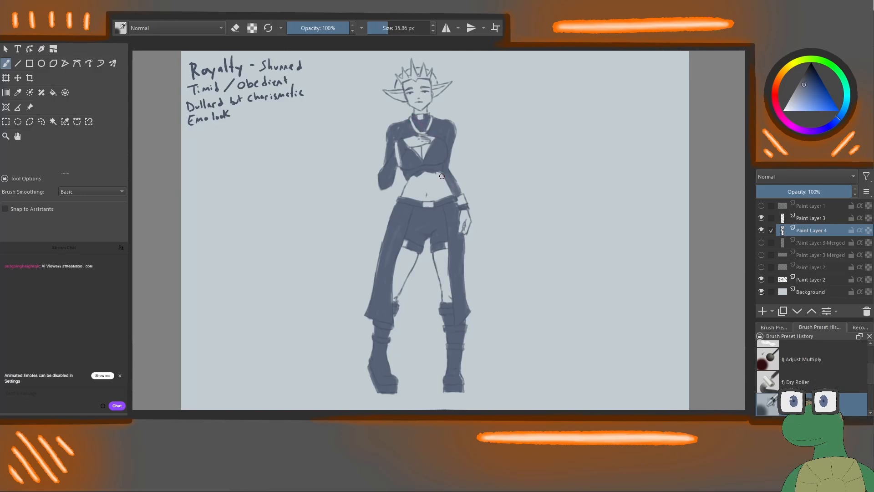
Paint the lips and the long straight hair behind both ears in dark blue, using a smaller brush.
{"action": "key", "text": "e"}
{"action": "key", "text": "bracketleft"}
{"action": "key", "text": "e"}
{"action": "left_click_drag", "start_coordinate": [439, 95], "coordinate": [440, 118]}
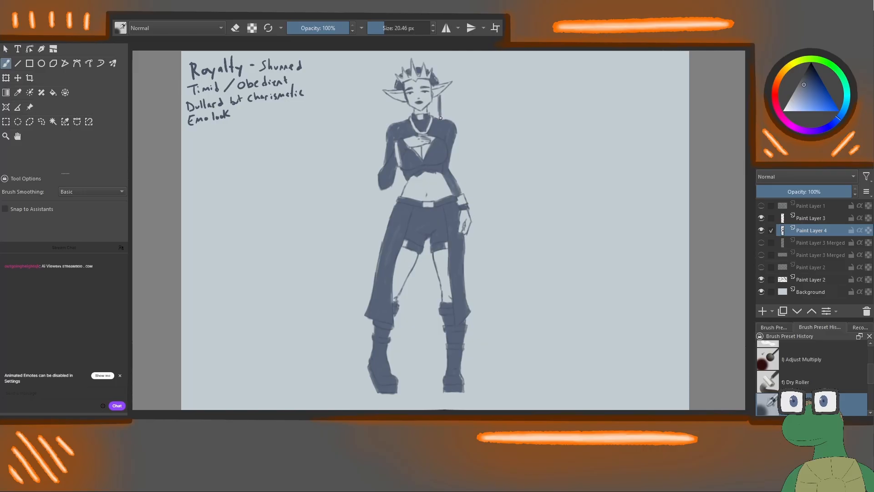
{"action": "mouse_move", "coordinate": [395, 99]}
{"action": "left_mouse_down"}
{"action": "mouse_move", "coordinate": [396, 117]}
{"action": "mouse_move", "coordinate": [396, 104]}
{"action": "mouse_move", "coordinate": [446, 100]}
{"action": "mouse_move", "coordinate": [437, 113]}
{"action": "mouse_move", "coordinate": [428, 106]}
{"action": "mouse_move", "coordinate": [435, 98]}
{"action": "mouse_move", "coordinate": [439, 118]}
{"action": "mouse_move", "coordinate": [399, 102]}
{"action": "mouse_move", "coordinate": [398, 116]}
{"action": "mouse_move", "coordinate": [411, 108]}
{"action": "left_mouse_up"}
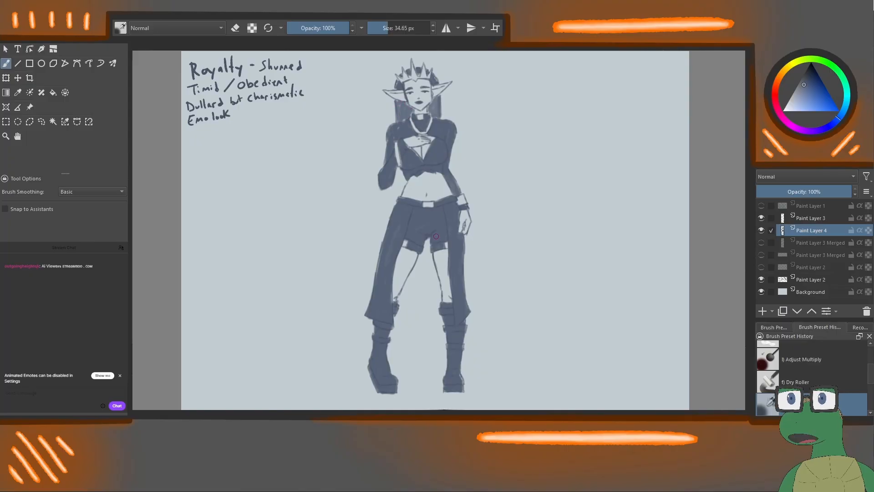
{"action": "mouse_move", "coordinate": [435, 102]}
{"action": "left_mouse_down"}
{"action": "mouse_move", "coordinate": [405, 117]}
{"action": "mouse_move", "coordinate": [411, 111]}
{"action": "left_mouse_up"}
{"action": "key", "text": "bracketleft"}
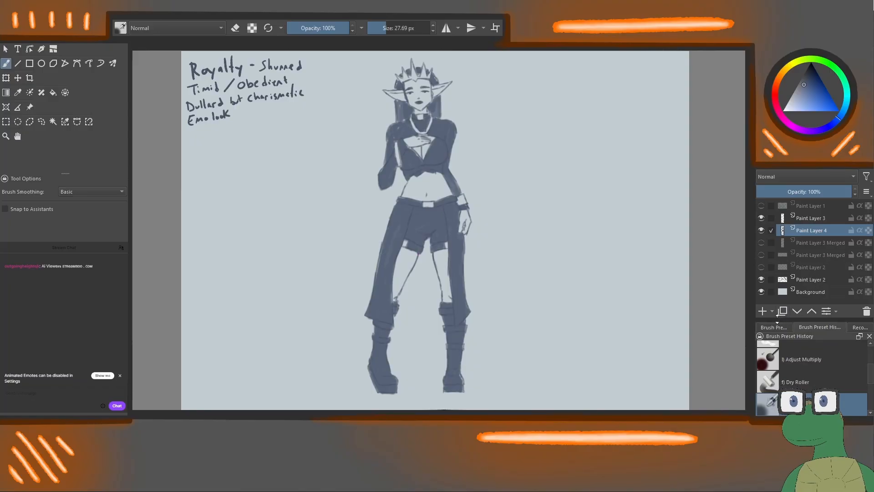
Add a paint layer beneath the dark silhouette layer and fill the exposed skin with pale blue.
{"action": "left_click", "coordinate": [762, 311]}
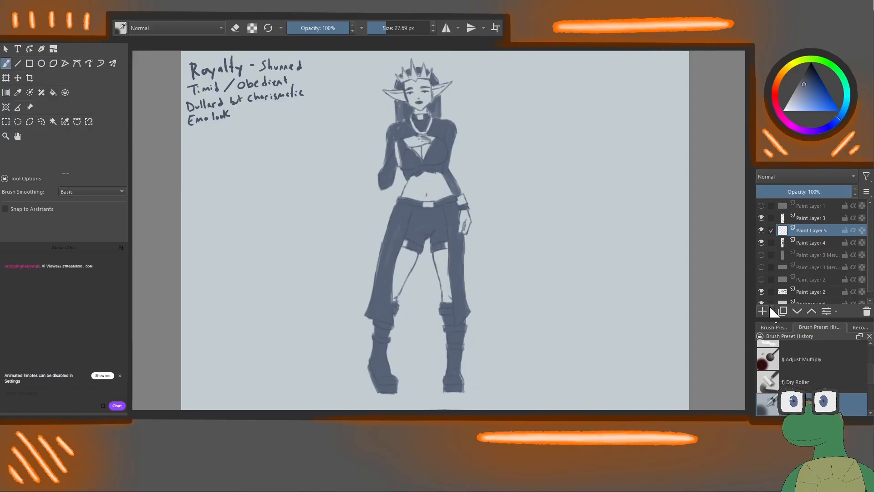
{"action": "left_click", "coordinate": [797, 311]}
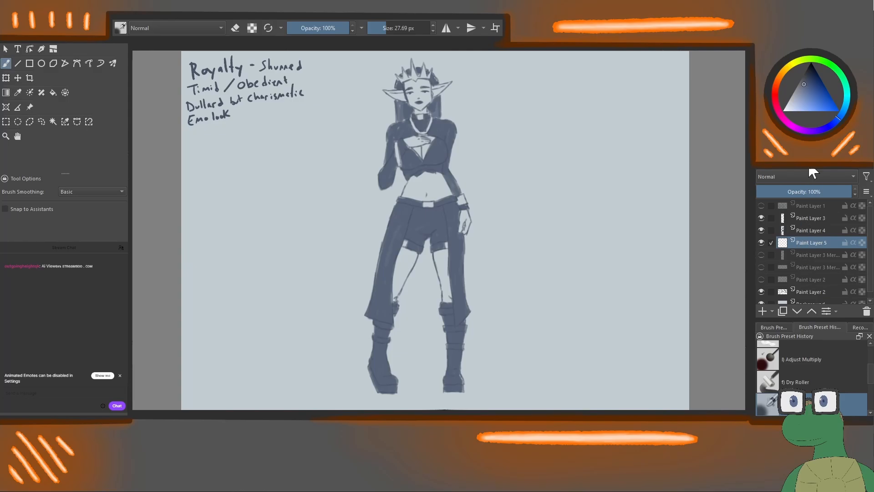
{"action": "left_click", "coordinate": [511, 164], "text": "ctrl"}
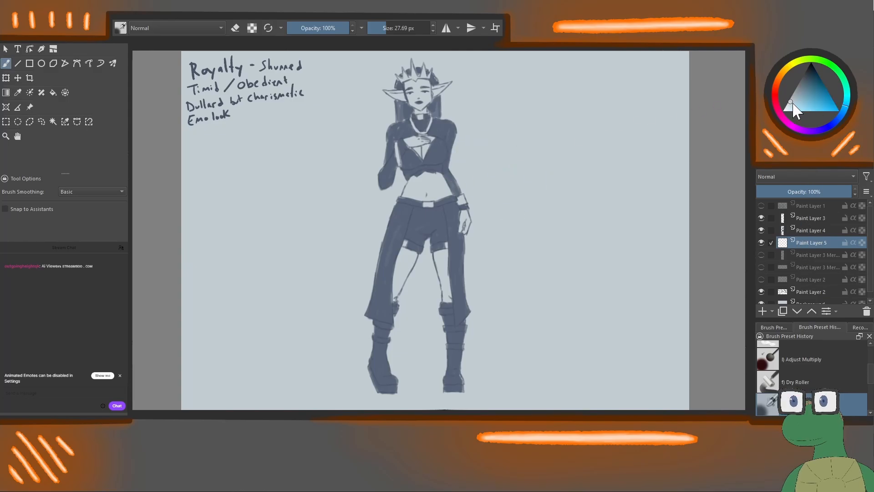
{"action": "left_click", "coordinate": [791, 104]}
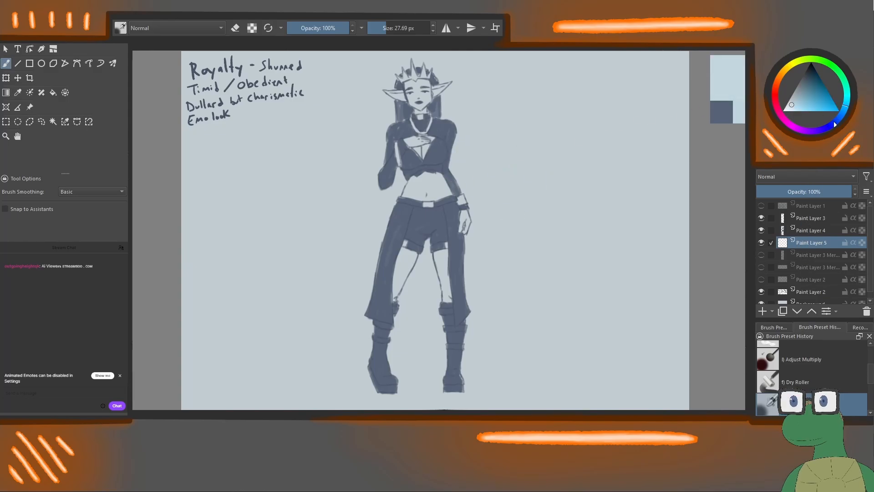
{"action": "mouse_move", "coordinate": [386, 274]}
{"action": "left_mouse_down"}
{"action": "mouse_move", "coordinate": [406, 274]}
{"action": "mouse_move", "coordinate": [412, 247]}
{"action": "mouse_move", "coordinate": [399, 259]}
{"action": "mouse_move", "coordinate": [395, 294]}
{"action": "mouse_move", "coordinate": [417, 255]}
{"action": "mouse_move", "coordinate": [449, 268]}
{"action": "mouse_move", "coordinate": [439, 254]}
{"action": "mouse_move", "coordinate": [448, 296]}
{"action": "mouse_move", "coordinate": [445, 250]}
{"action": "left_mouse_up"}
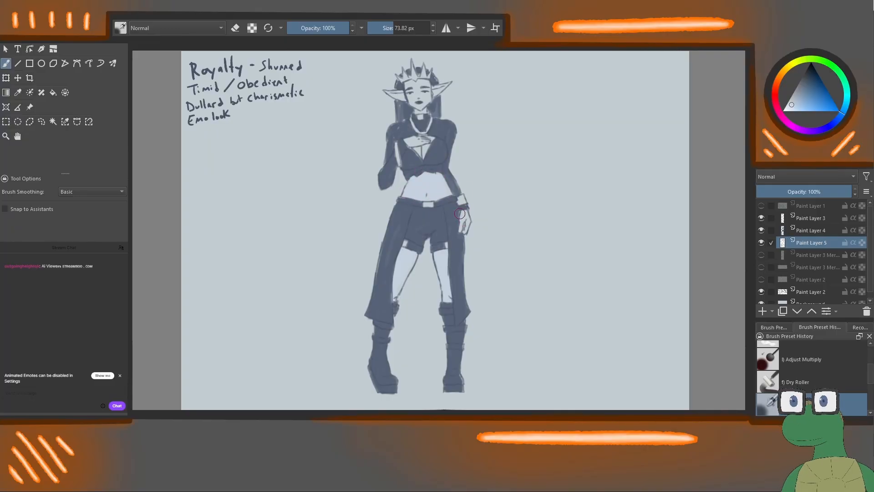
{"action": "key", "text": "["}
{"action": "key", "text": "["}
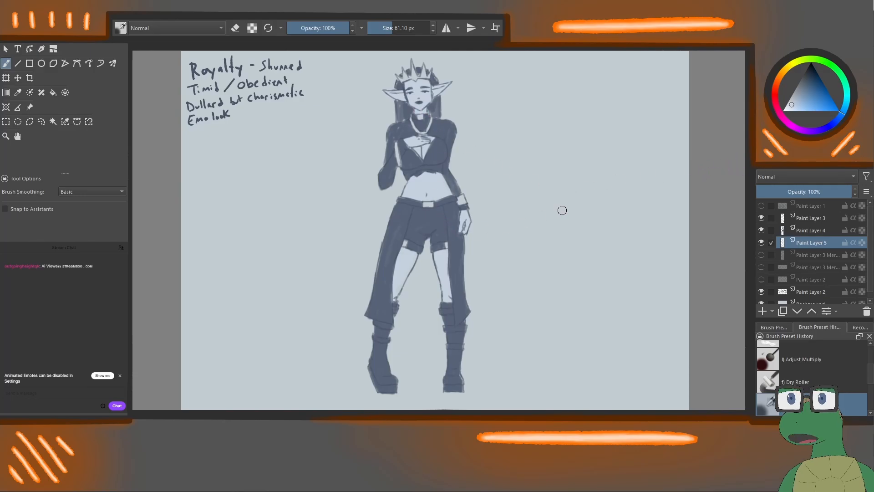
Reduce the brush to 22.60 px and colour the belt buckle, thigh strap details and wristband pale orange-yellow.
{"action": "left_click", "coordinate": [784, 68]}
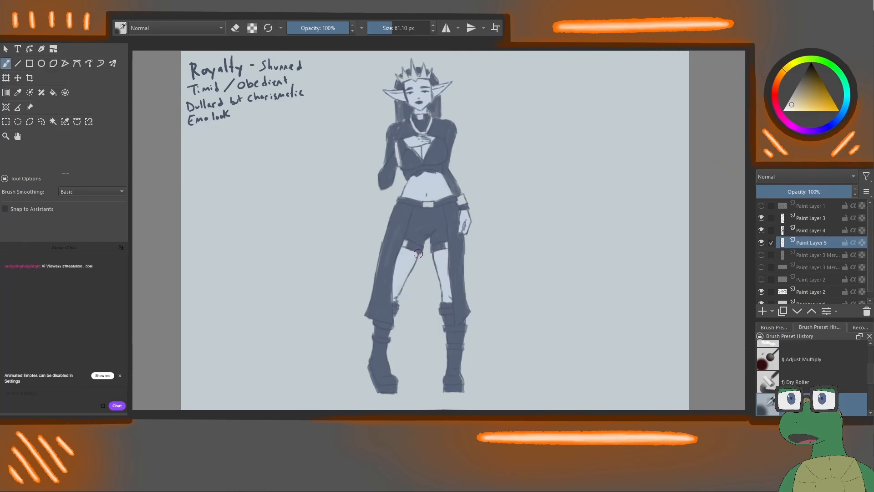
{"action": "mouse_move", "coordinate": [414, 257]}
{"action": "left_mouse_down", "text": "shift"}
{"action": "mouse_move", "coordinate": [400, 257]}
{"action": "mouse_move", "coordinate": [407, 246]}
{"action": "left_mouse_up", "text": "shift"}
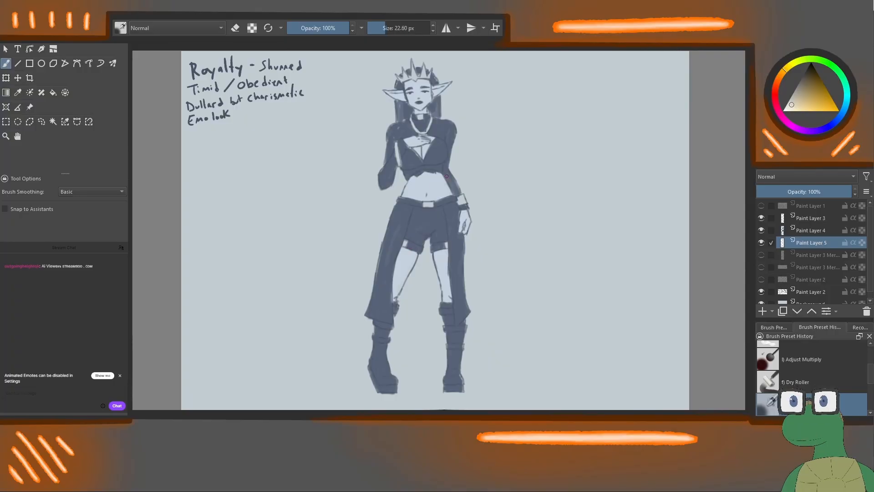
{"action": "left_click", "coordinate": [405, 244]}
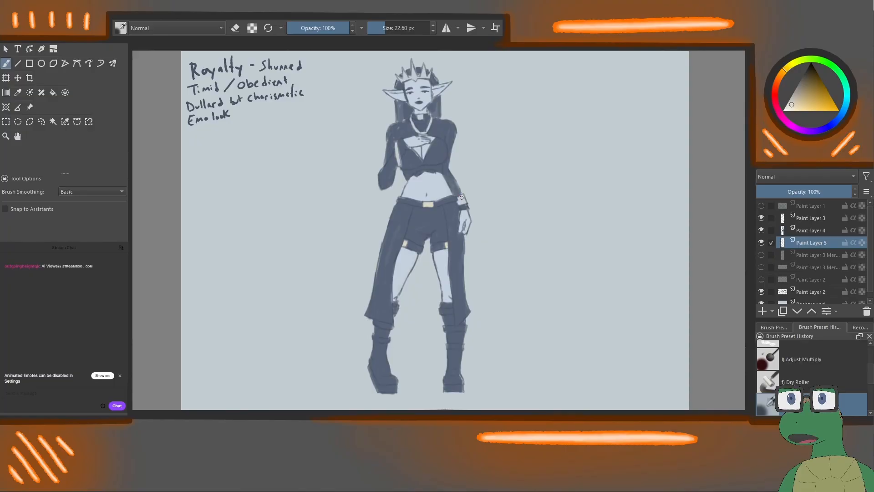
{"action": "left_click_drag", "start_coordinate": [461, 197], "coordinate": [462, 200]}
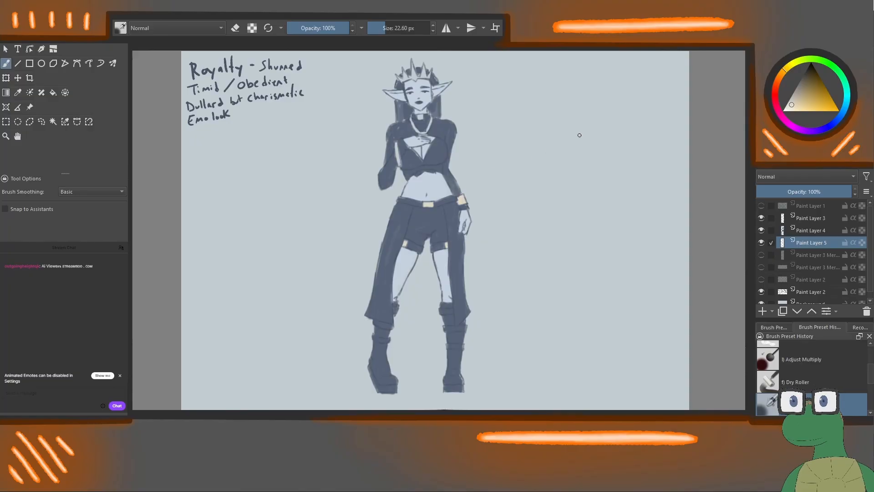
Shift the hue towards yellow and paint the buckle, strap details, wristband, arm trim, necklace and crown pale gold.
{"action": "left_click", "coordinate": [789, 64]}
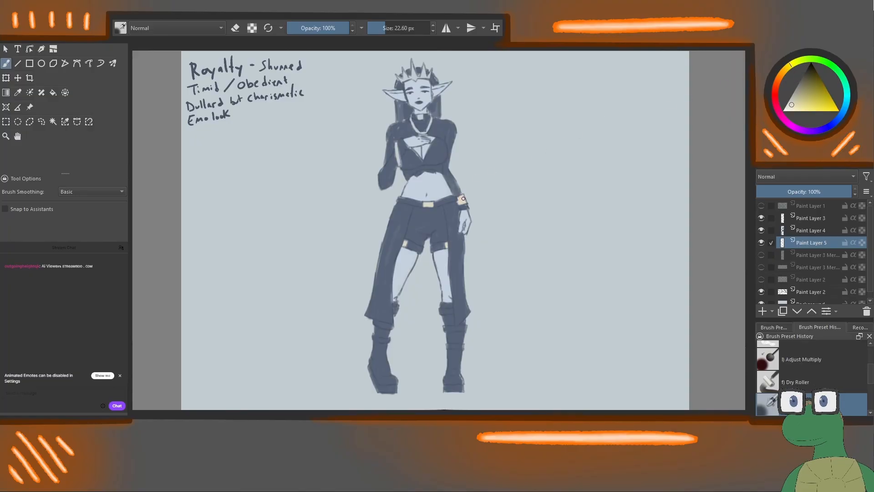
{"action": "left_click_drag", "start_coordinate": [426, 206], "coordinate": [431, 205]}
{"action": "left_click_drag", "start_coordinate": [404, 243], "coordinate": [405, 246]}
{"action": "left_click_drag", "start_coordinate": [460, 201], "coordinate": [460, 203]}
{"action": "left_click_drag", "start_coordinate": [396, 150], "coordinate": [396, 151]}
{"action": "mouse_move", "coordinate": [415, 127]}
{"action": "left_mouse_down"}
{"action": "mouse_move", "coordinate": [423, 132]}
{"action": "mouse_move", "coordinate": [432, 117]}
{"action": "left_mouse_up"}
Set the blending mode of the linework layer and the dark silhouette layer to Multiply.
{"action": "left_click", "coordinate": [801, 216]}
{"action": "left_click", "coordinate": [787, 177]}
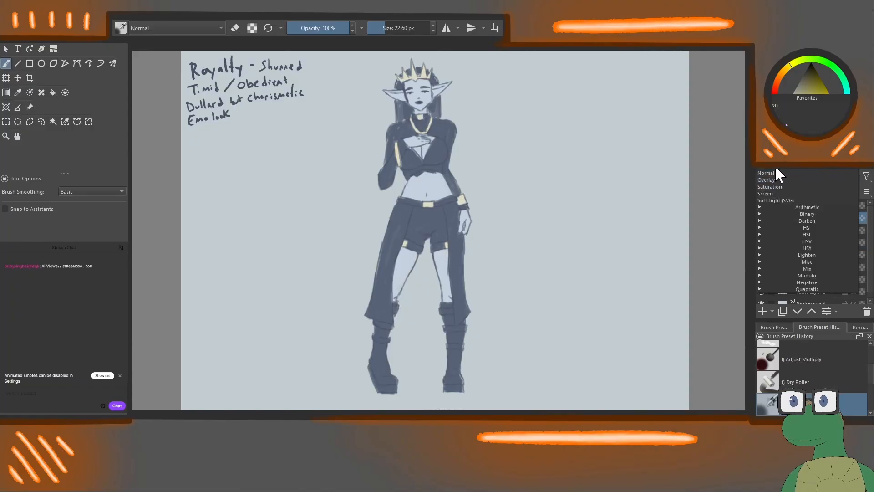
{"action": "left_click", "coordinate": [775, 165]}
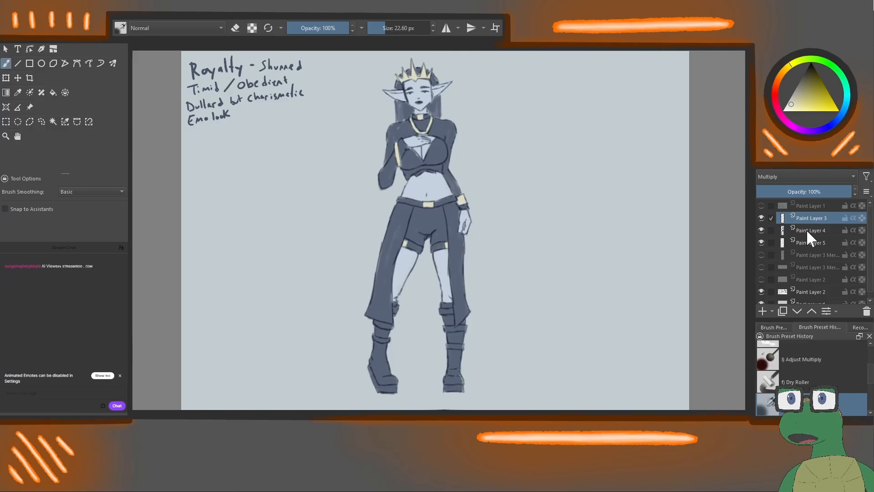
{"action": "left_click", "coordinate": [794, 226]}
{"action": "left_click", "coordinate": [793, 173]}
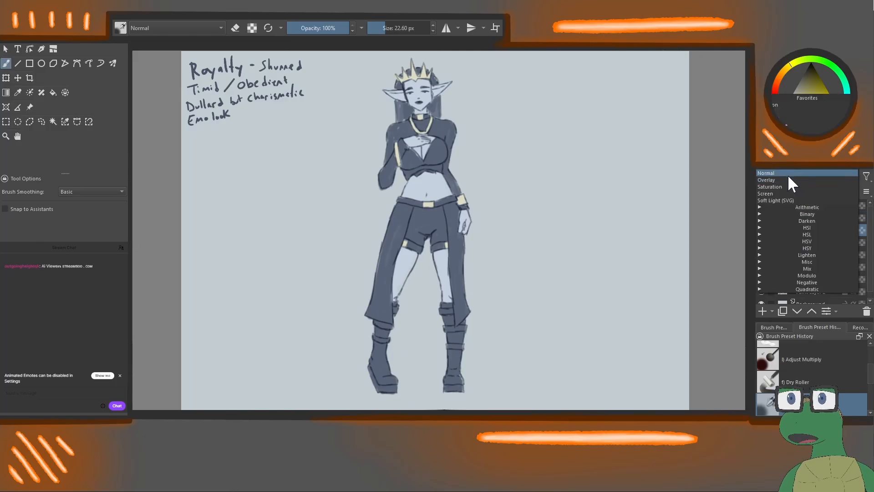
{"action": "left_click", "coordinate": [784, 169]}
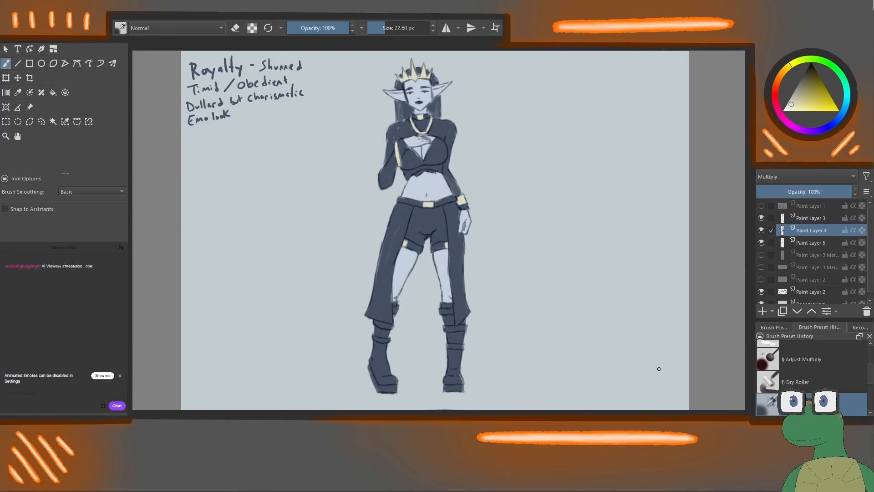
Compare the figure with the silhouette, linework and skin colour layers hidden and shown in turn.
{"action": "left_click", "coordinate": [762, 227]}
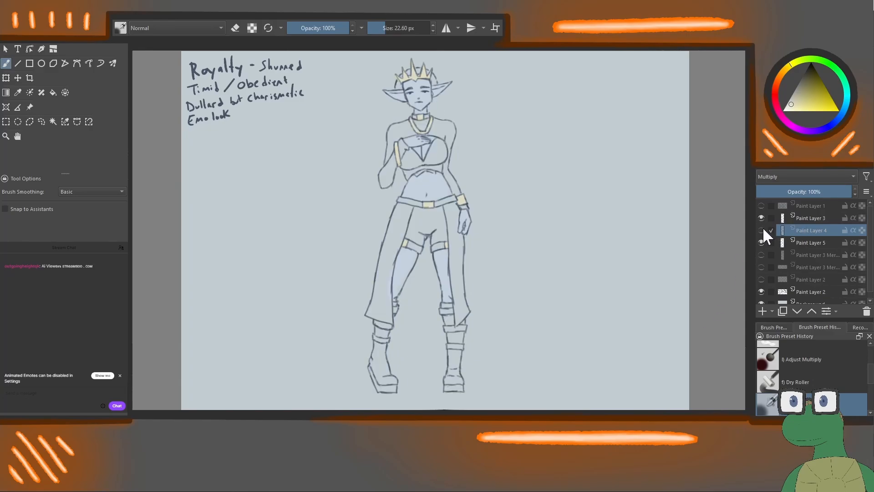
{"action": "left_click", "coordinate": [762, 227]}
{"action": "left_click", "coordinate": [811, 218]}
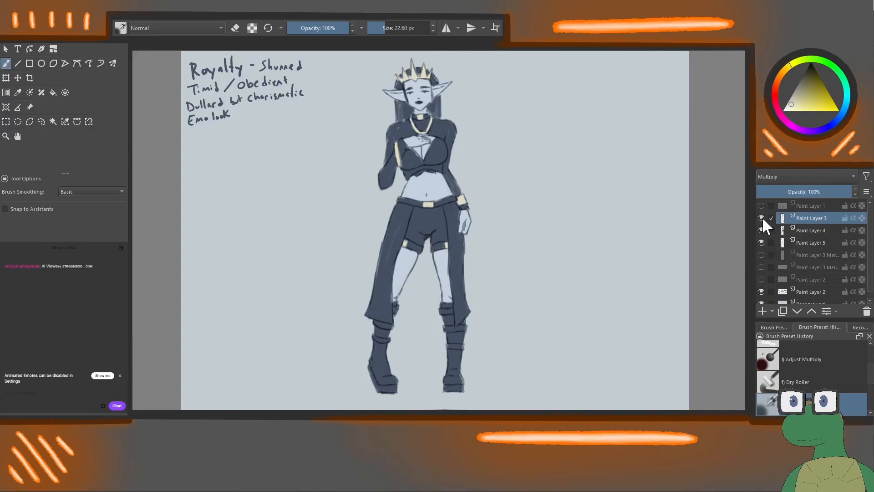
{"action": "left_click", "coordinate": [762, 217]}
{"action": "left_click", "coordinate": [810, 231]}
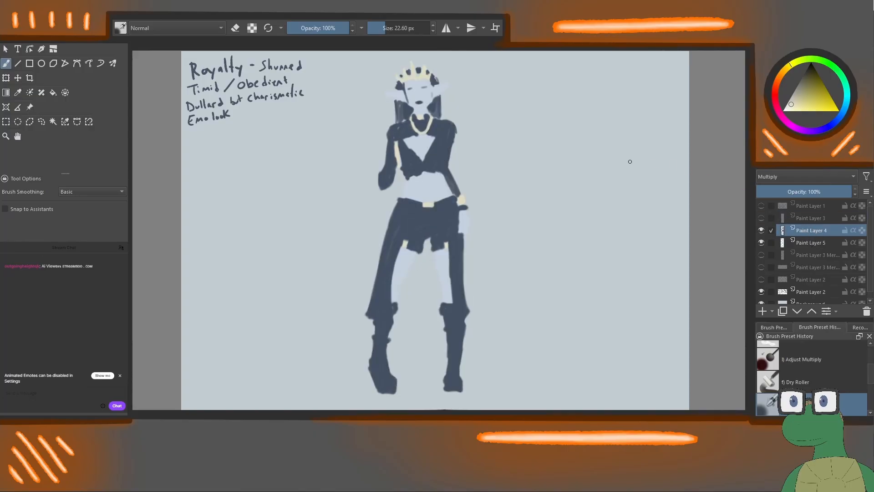
{"action": "key", "text": "e"}
{"action": "left_click", "coordinate": [762, 217]}
{"action": "key", "text": "e"}
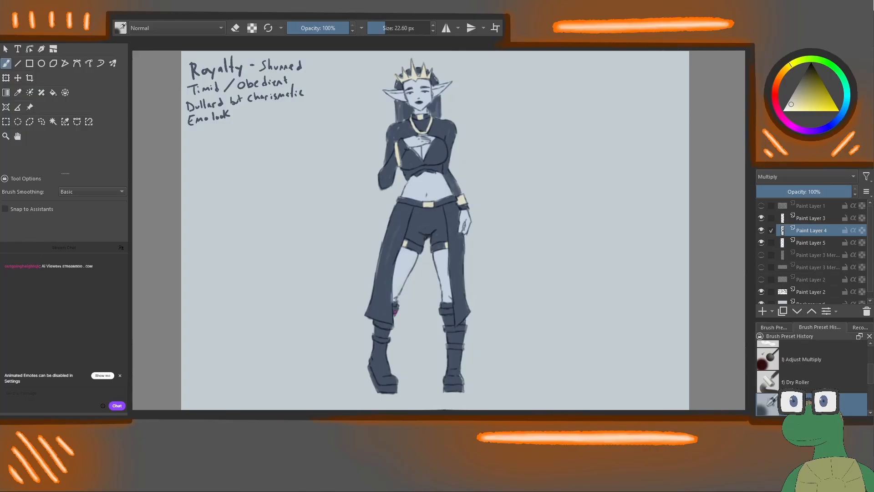
{"action": "left_click", "coordinate": [788, 241]}
{"action": "left_click", "coordinate": [761, 242]}
{"action": "left_click", "coordinate": [761, 241]}
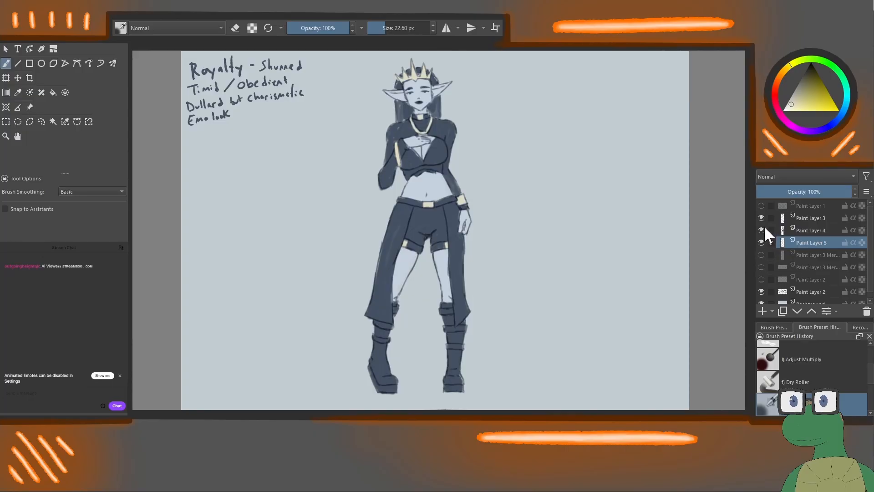
{"action": "left_click", "coordinate": [761, 218]}
{"action": "left_click", "coordinate": [762, 218]}
Pick dark blue and touch up the hair outline above the lowered arm's shoulder on the linework layer.
{"action": "left_click", "coordinate": [817, 218]}
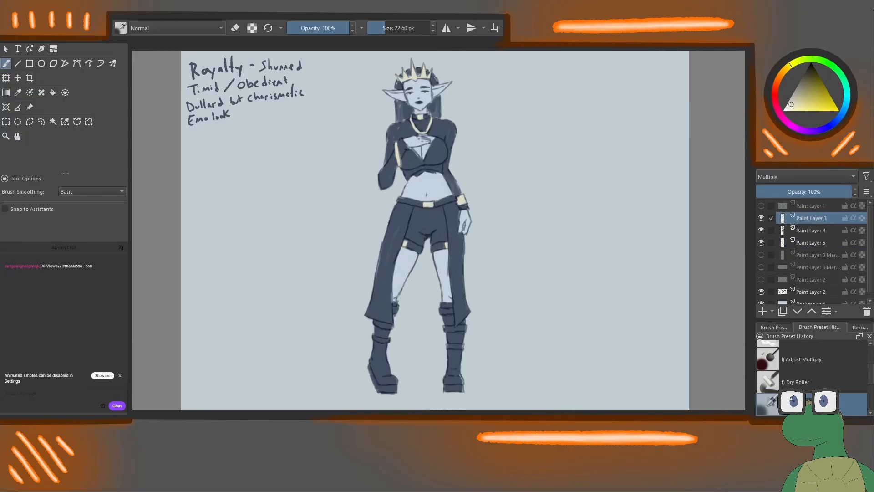
{"action": "left_click", "coordinate": [837, 118]}
{"action": "left_click", "coordinate": [805, 82]}
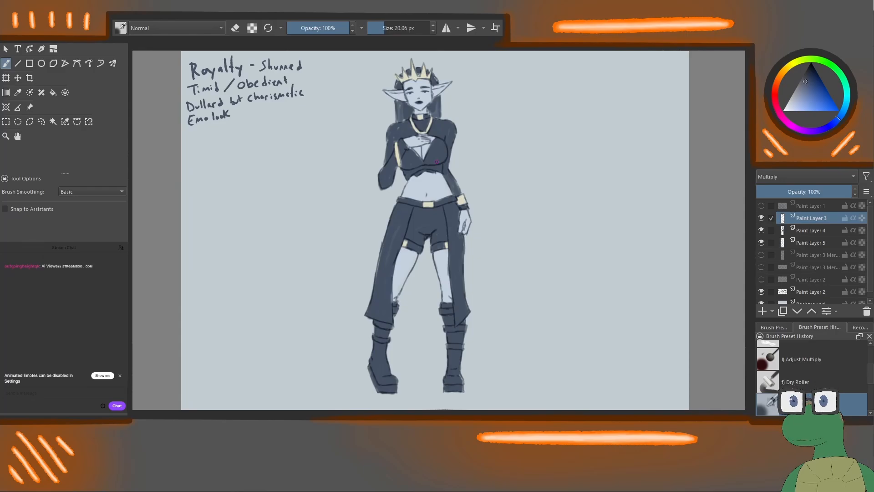
{"action": "left_click_drag", "start_coordinate": [444, 119], "coordinate": [440, 118]}
Touch up the dark fill around the neck and hair on Paint Layer 4, and undo the last stroke beside the face.
{"action": "left_click", "coordinate": [813, 230]}
{"action": "left_click", "coordinate": [760, 230]}
{"action": "left_click", "coordinate": [760, 230]}
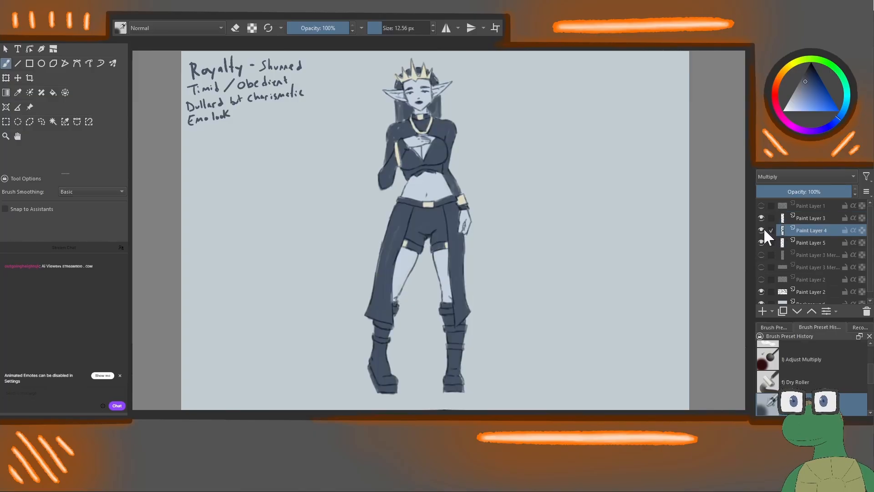
{"action": "left_click_drag", "start_coordinate": [428, 113], "coordinate": [408, 105]}
{"action": "left_click", "coordinate": [435, 132], "text": "ctrl"}
{"action": "mouse_move", "coordinate": [406, 100]}
{"action": "left_mouse_down"}
{"action": "mouse_move", "coordinate": [404, 91]}
{"action": "mouse_move", "coordinate": [405, 103]}
{"action": "left_mouse_up"}
{"action": "key", "text": "ctrl+z"}
Check the linework with the silhouette layer hidden, and repaint the dark hair on both sides of the face.
{"action": "left_click", "coordinate": [760, 229]}
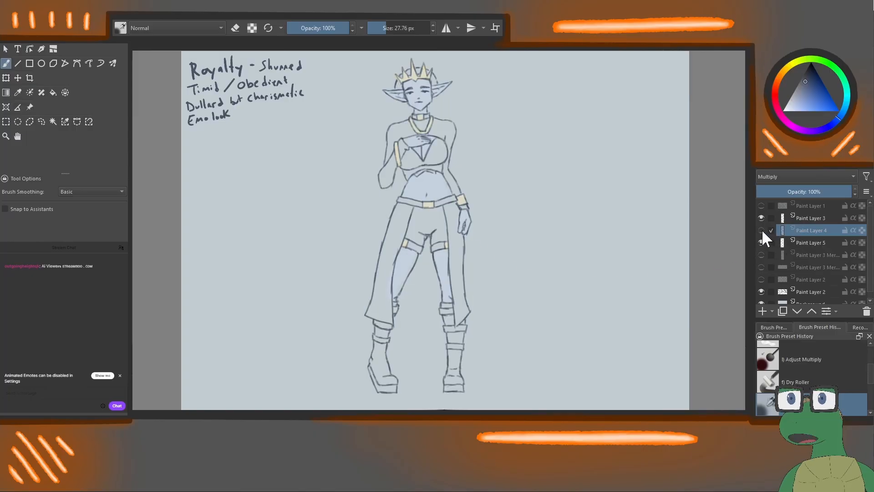
{"action": "left_click", "coordinate": [760, 230]}
{"action": "mouse_move", "coordinate": [405, 91]}
{"action": "left_mouse_down"}
{"action": "mouse_move", "coordinate": [405, 102]}
{"action": "mouse_move", "coordinate": [433, 101]}
{"action": "left_mouse_up"}
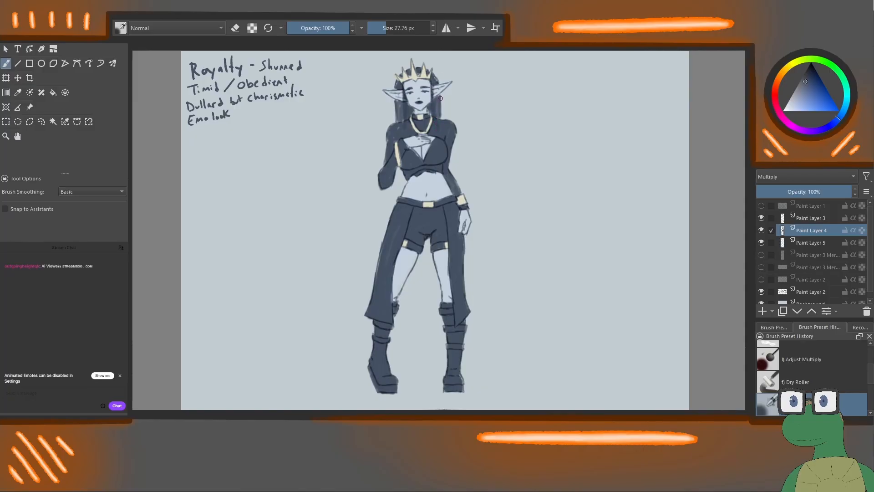
Darken the hair beside the face on Paint Layer 4, then try a hair stroke on Paint Layer 3 and undo it.
{"action": "left_click_drag", "start_coordinate": [440, 99], "coordinate": [440, 118]}
{"action": "left_click", "coordinate": [817, 218]}
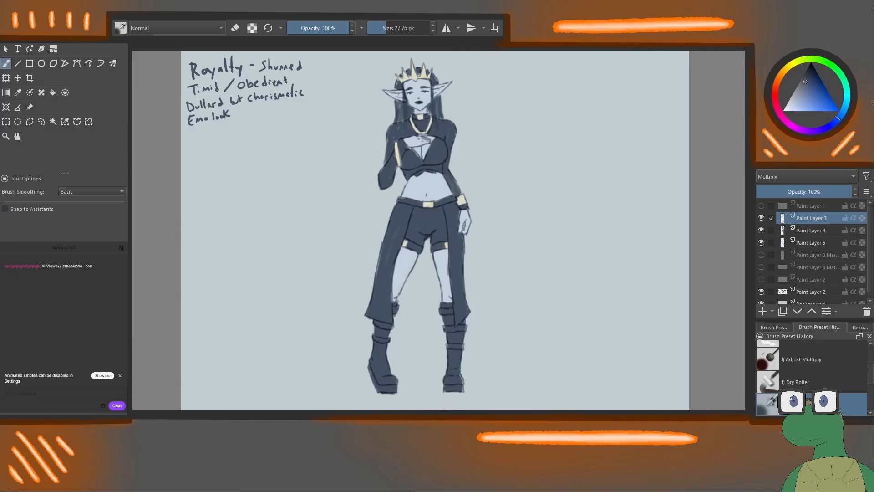
{"action": "left_click", "coordinate": [872, 82]}
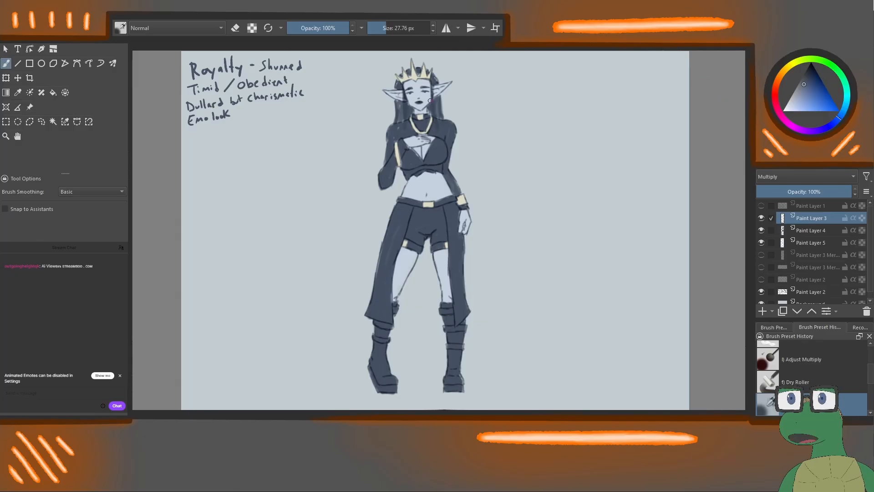
{"action": "left_click_drag", "start_coordinate": [430, 90], "coordinate": [437, 126]}
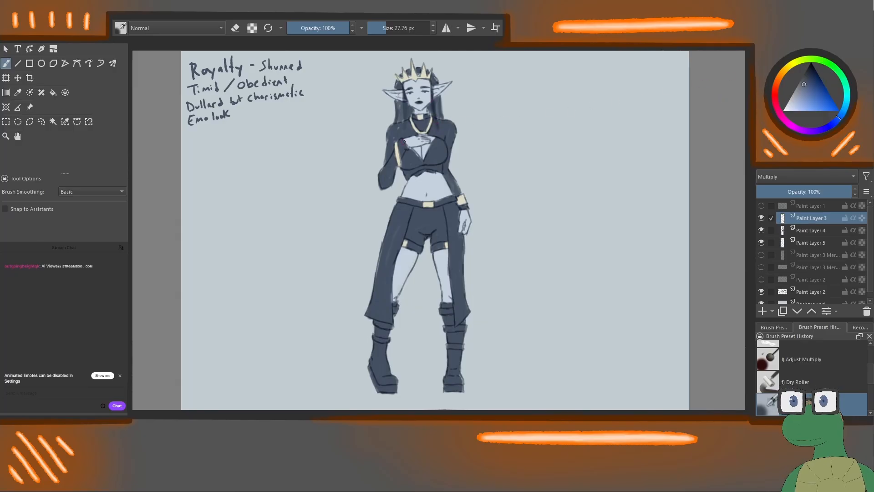
{"action": "key", "text": "ctrl+z"}
{"action": "key", "text": "ctrl+z"}
Sample the dark hair colour and draw long front strands framing both sides of the face on Paint Layer 3.
{"action": "left_click", "coordinate": [802, 230]}
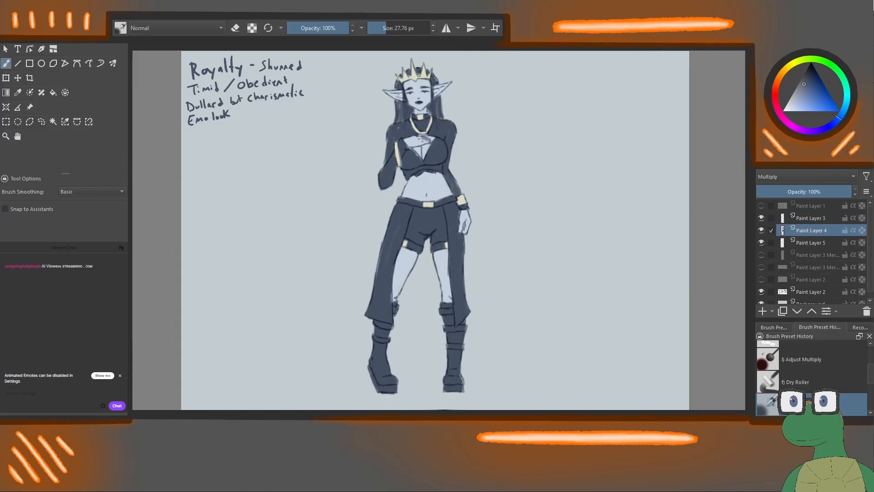
{"action": "left_click", "coordinate": [438, 110], "text": "ctrl"}
{"action": "left_click", "coordinate": [814, 219]}
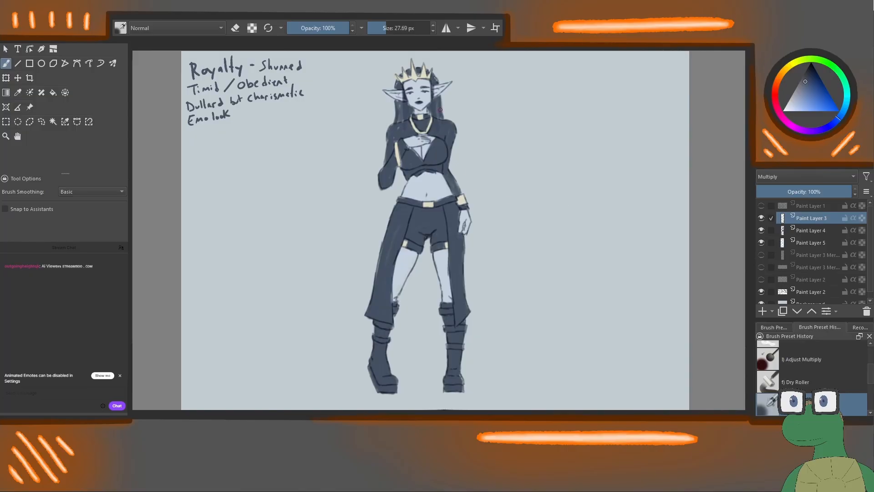
{"action": "left_click_drag", "start_coordinate": [440, 110], "coordinate": [431, 110]}
{"action": "left_click_drag", "start_coordinate": [404, 102], "coordinate": [404, 121]}
{"action": "left_click_drag", "start_coordinate": [433, 92], "coordinate": [435, 113]}
{"action": "key", "text": "e"}
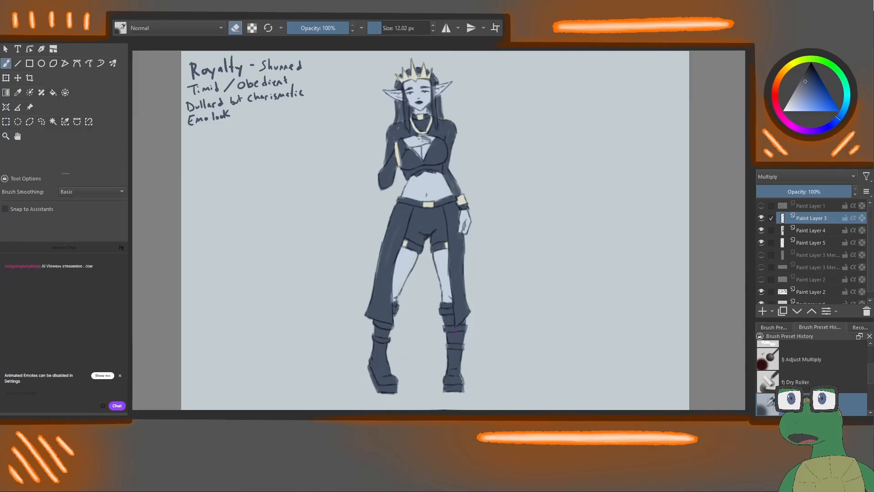
{"action": "key", "text": "e"}
Add a paint layer above Paint Layer 4 and dot pale gold studs along the boot straps, belt and top's lower band.
{"action": "left_click", "coordinate": [794, 242]}
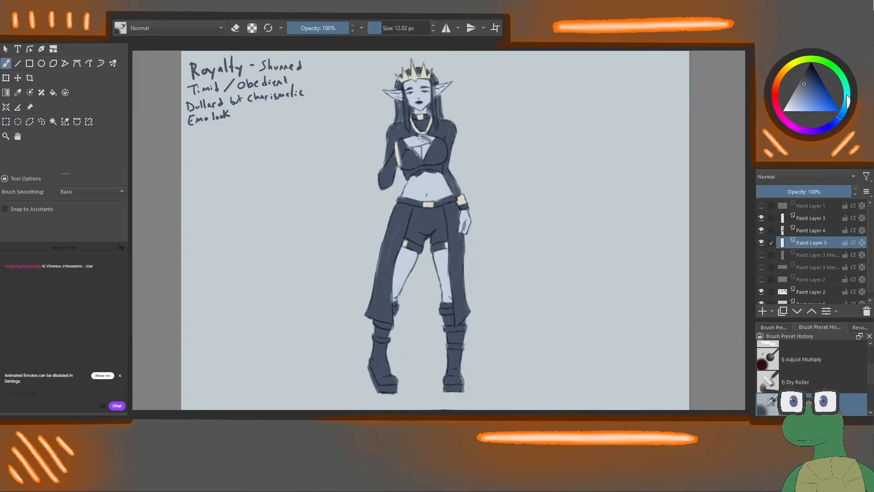
{"action": "left_click", "coordinate": [807, 229]}
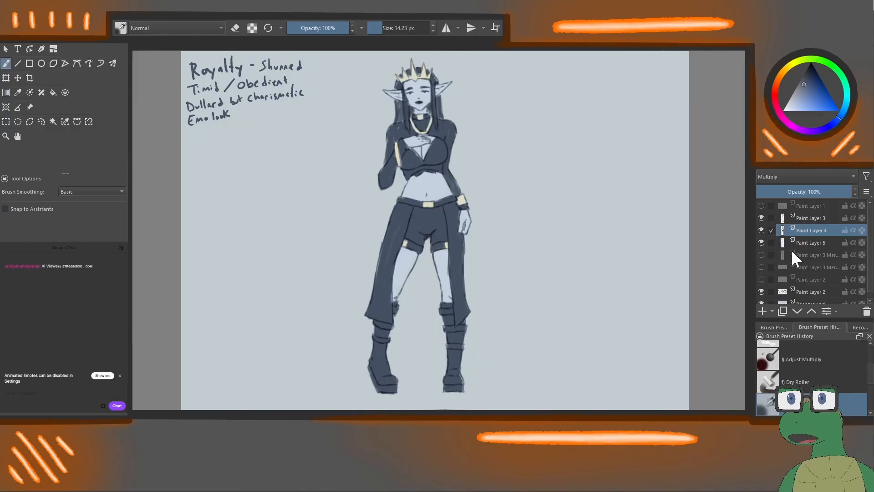
{"action": "left_click", "coordinate": [763, 311]}
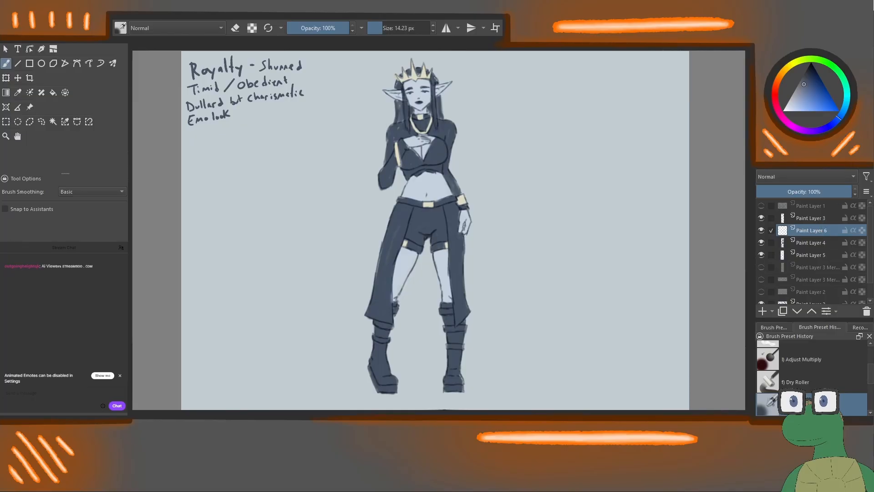
{"action": "left_click", "coordinate": [462, 200], "text": "ctrl"}
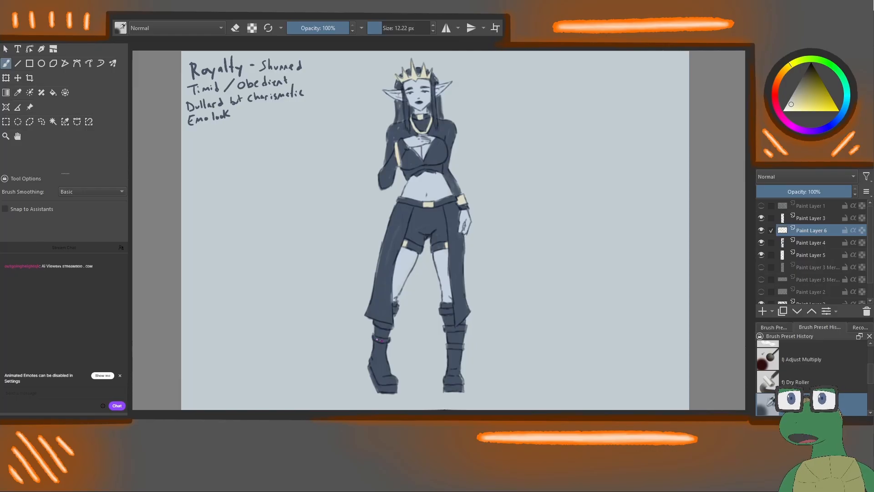
{"action": "left_click_drag", "start_coordinate": [375, 339], "coordinate": [389, 339]}
{"action": "left_click", "coordinate": [408, 174]}
{"action": "left_click", "coordinate": [411, 174]}
{"action": "left_click", "coordinate": [415, 171]}
{"action": "left_click", "coordinate": [418, 169]}
{"action": "left_click", "coordinate": [422, 168]}
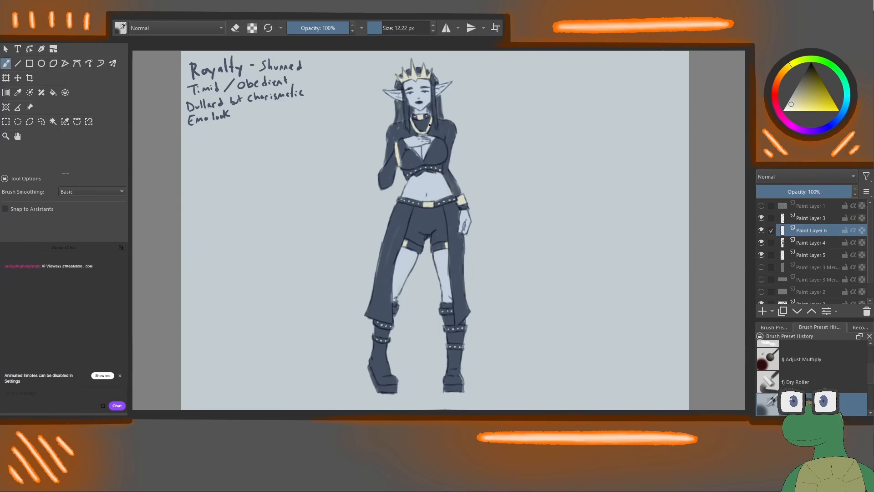
Clean up the lower edge of the top's studded band with the eraser on the linework and dark clothing layers.
{"action": "left_click", "coordinate": [807, 219]}
{"action": "key", "text": "e"}
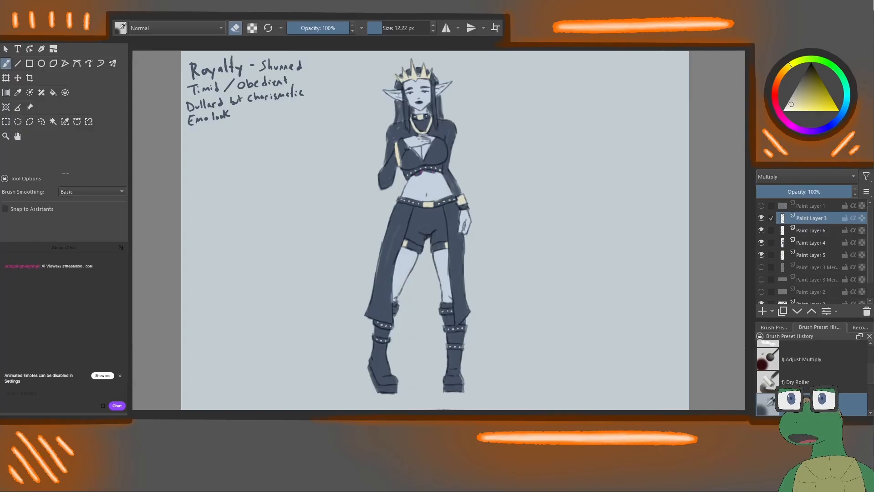
{"action": "left_click", "coordinate": [810, 242]}
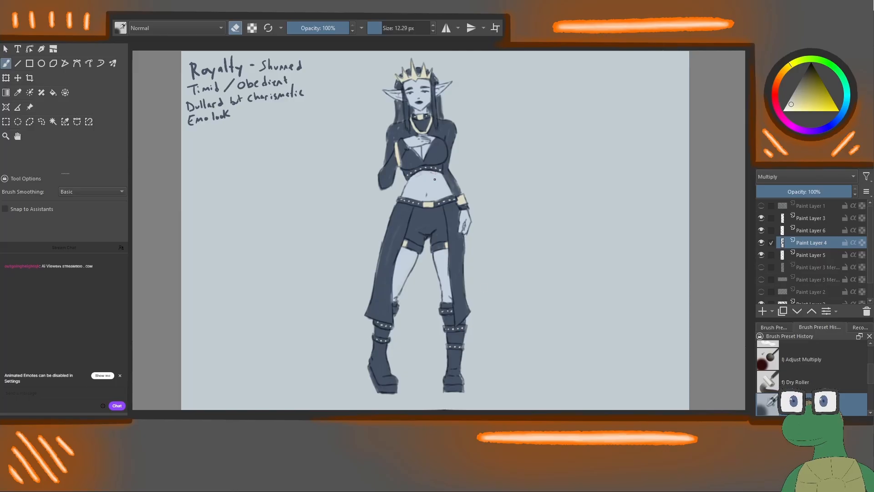
{"action": "left_click_drag", "start_coordinate": [435, 179], "coordinate": [435, 179], "text": "shift"}
{"action": "left_click", "coordinate": [813, 232]}
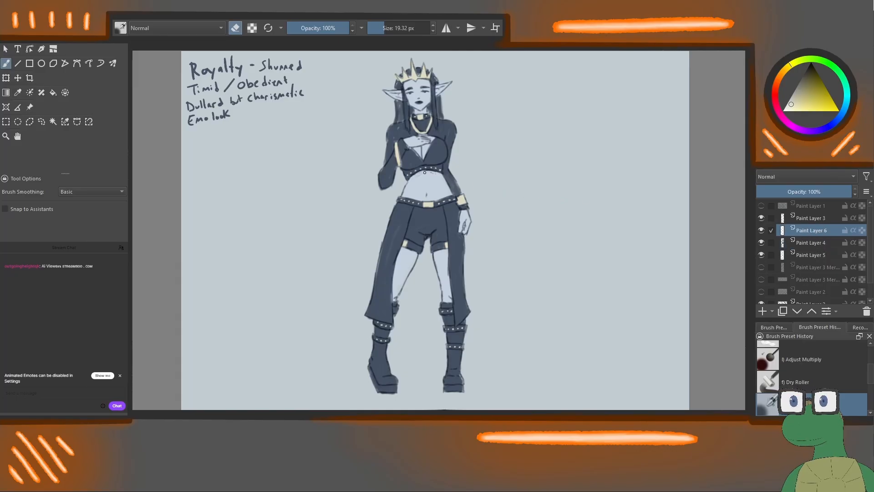
{"action": "left_click", "coordinate": [824, 255]}
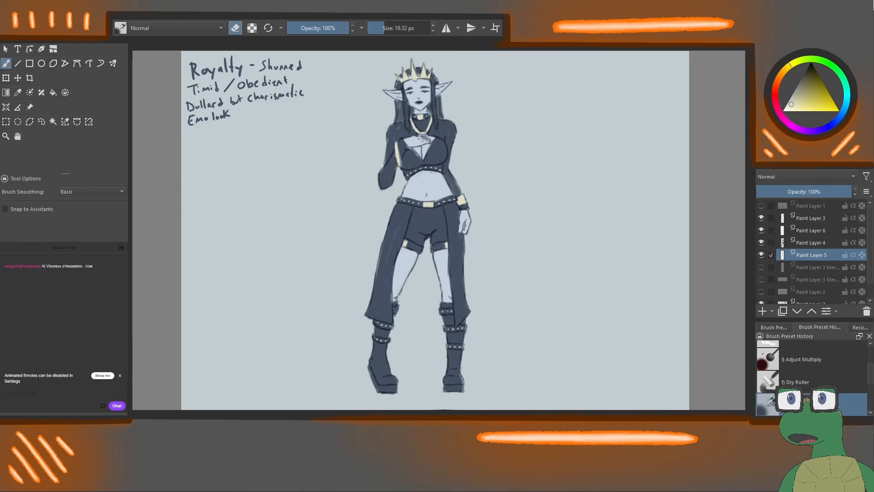
{"action": "left_click", "coordinate": [819, 230]}
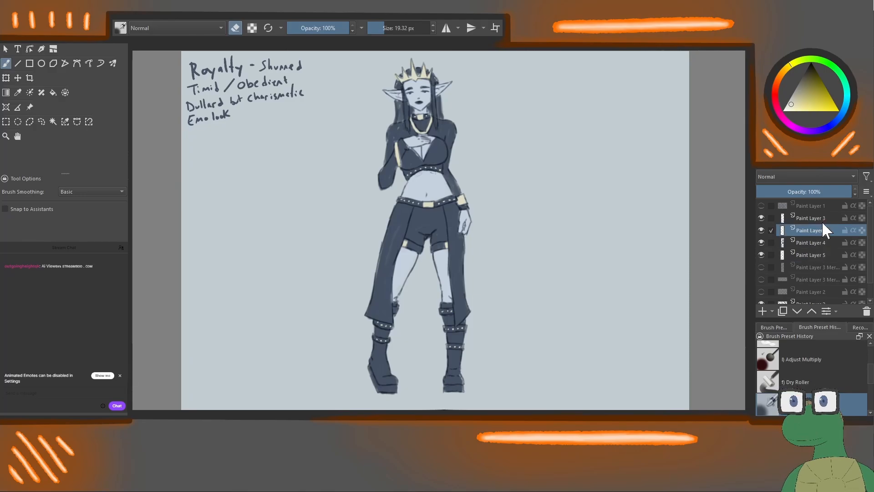
Pick the dark clothing colour, check the figure without its linework, and refine the Paint Layer 3 details with a roughly 12 px brush.
{"action": "left_click", "coordinate": [411, 238], "text": "ctrl"}
{"action": "key", "text": "e"}
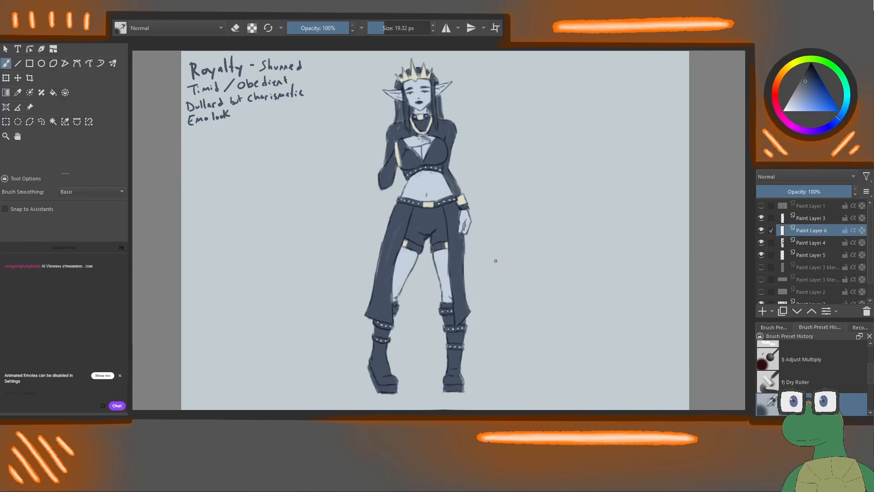
{"action": "left_click", "coordinate": [761, 217]}
{"action": "left_click", "coordinate": [760, 217]}
{"action": "left_click", "coordinate": [796, 218]}
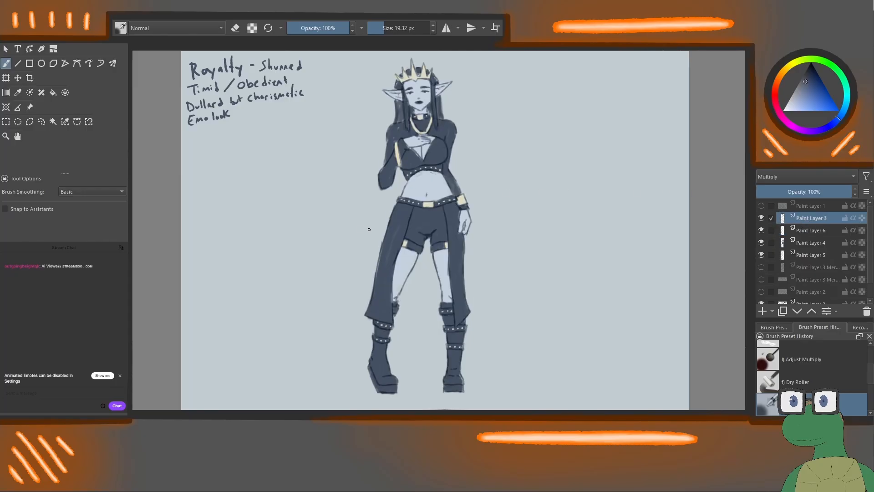
{"action": "left_click_drag", "start_coordinate": [414, 227], "coordinate": [413, 226], "text": "shift"}
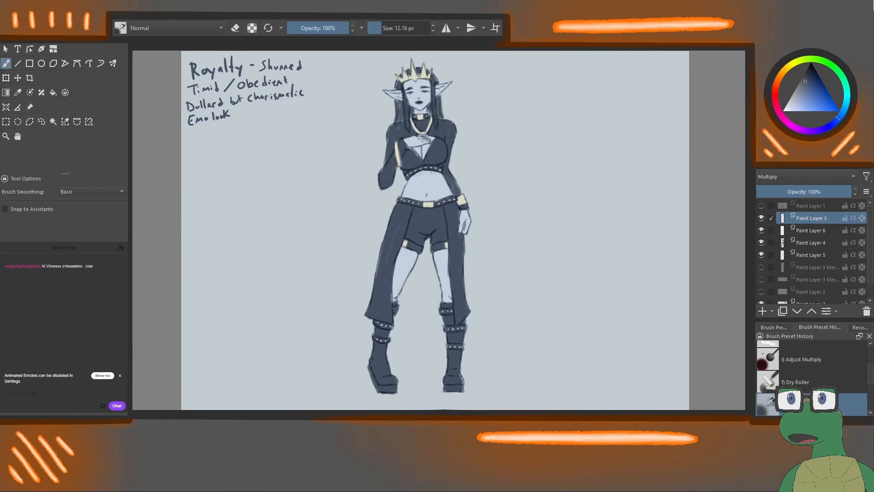
Paint pale gold buckles on the boot straps and earrings below the ears on Paint Layer 6, erasing the excess.
{"action": "left_click", "coordinate": [805, 229]}
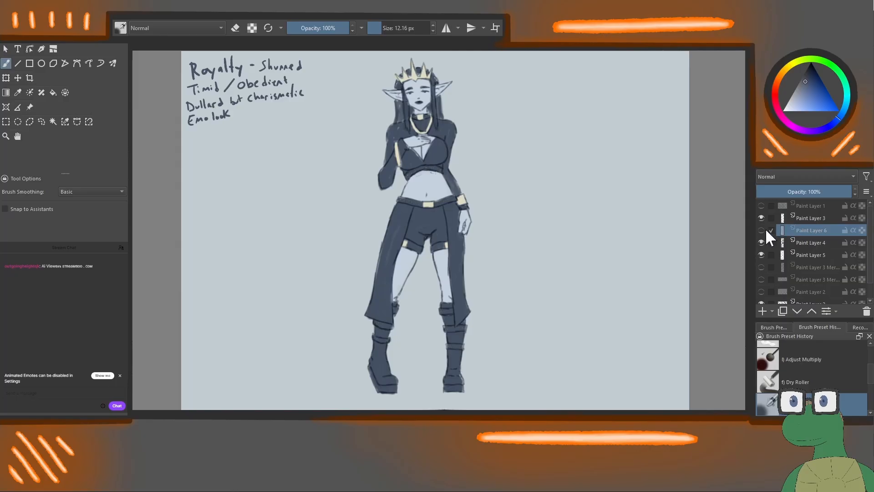
{"action": "key", "text": "x"}
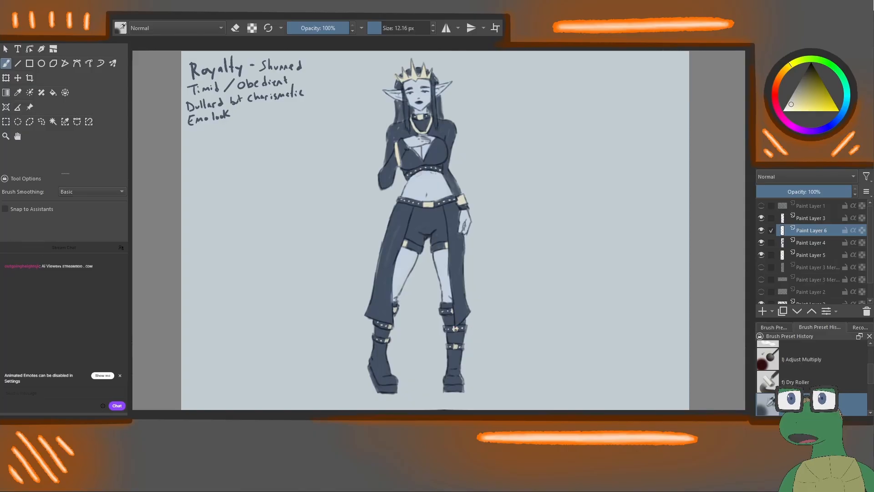
{"action": "key", "text": "e"}
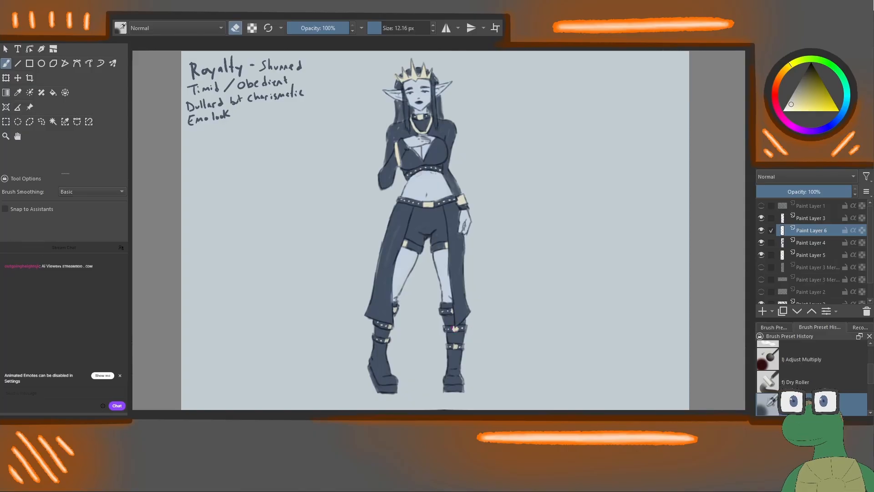
{"action": "key", "text": "e"}
{"action": "key", "text": "e"}
{"action": "key", "text": "e"}
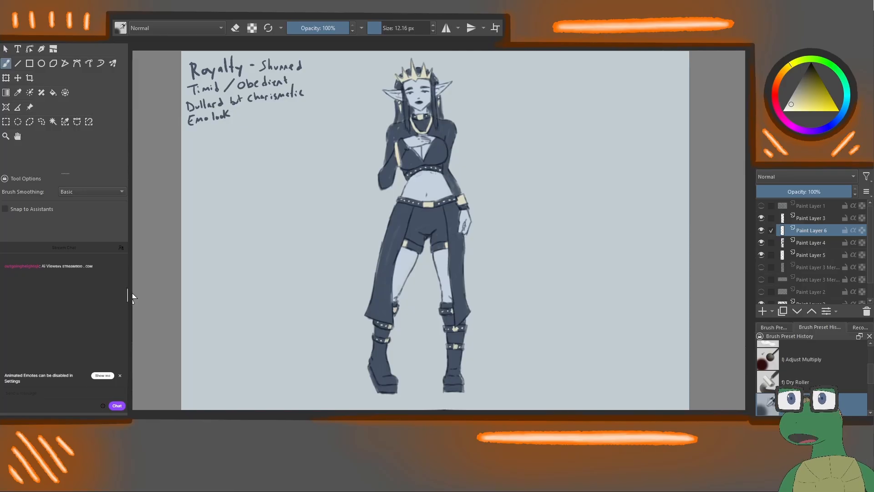
Add a paint layer above Paint Layer 5 and mix a pale pink from the sampled skin colour.
{"action": "left_click", "coordinate": [806, 242]}
{"action": "left_click", "coordinate": [761, 242]}
{"action": "left_click", "coordinate": [761, 242]}
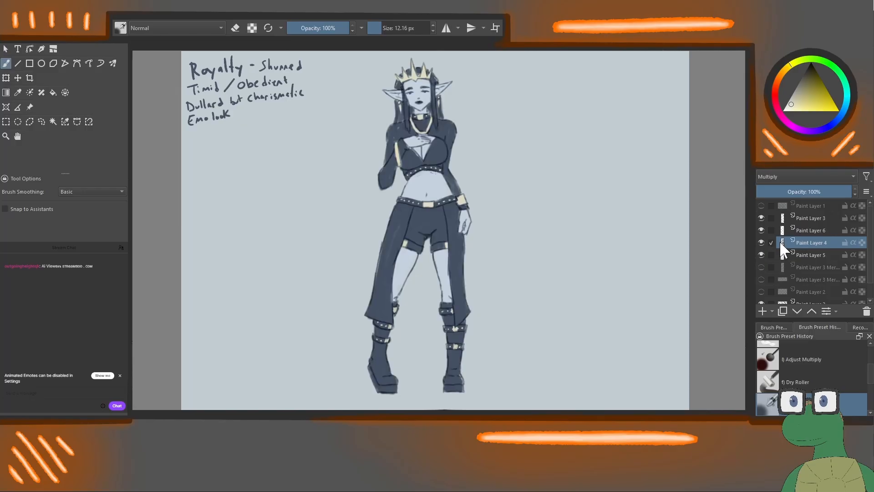
{"action": "left_click", "coordinate": [809, 252]}
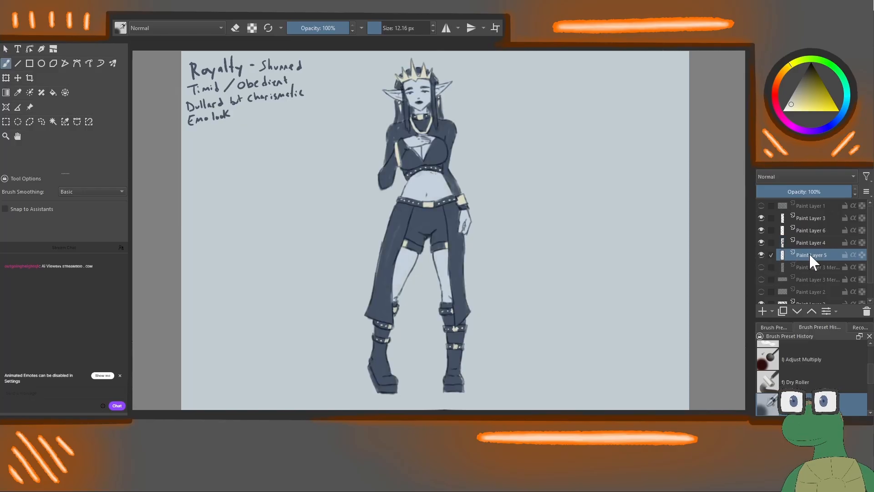
{"action": "left_click", "coordinate": [762, 311]}
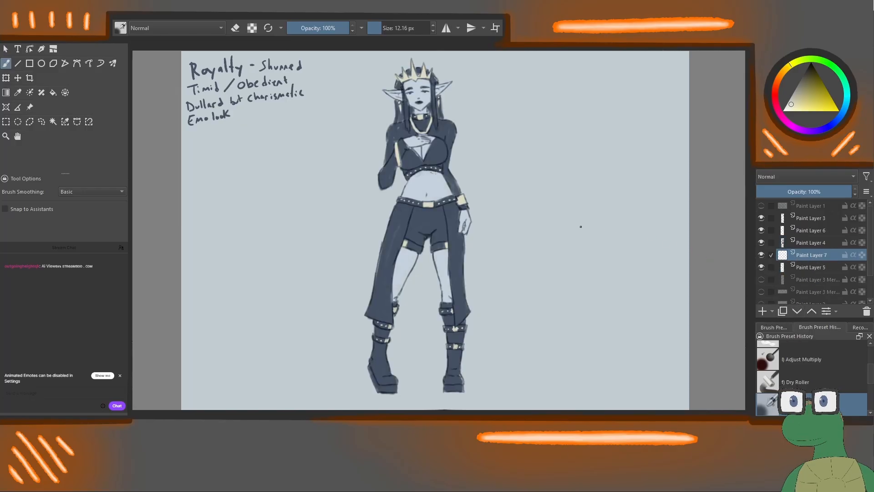
{"action": "left_click", "coordinate": [433, 179], "text": "ctrl"}
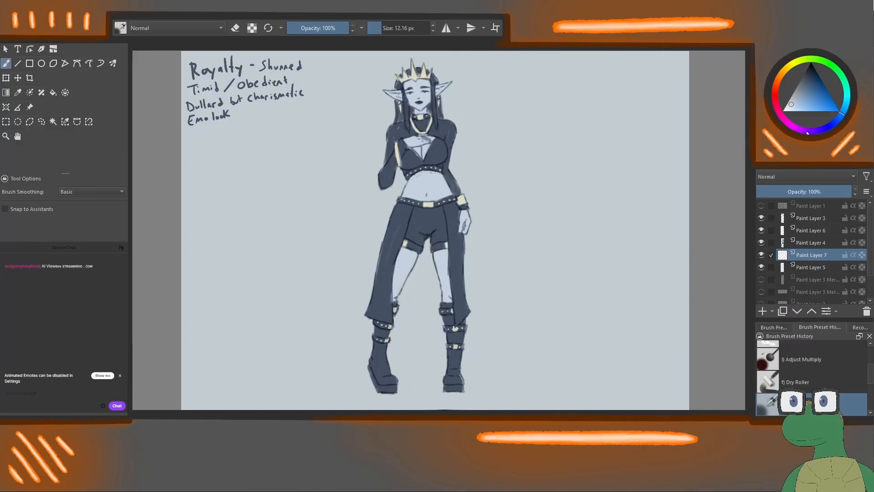
{"action": "left_click_drag", "start_coordinate": [806, 130], "coordinate": [776, 106]}
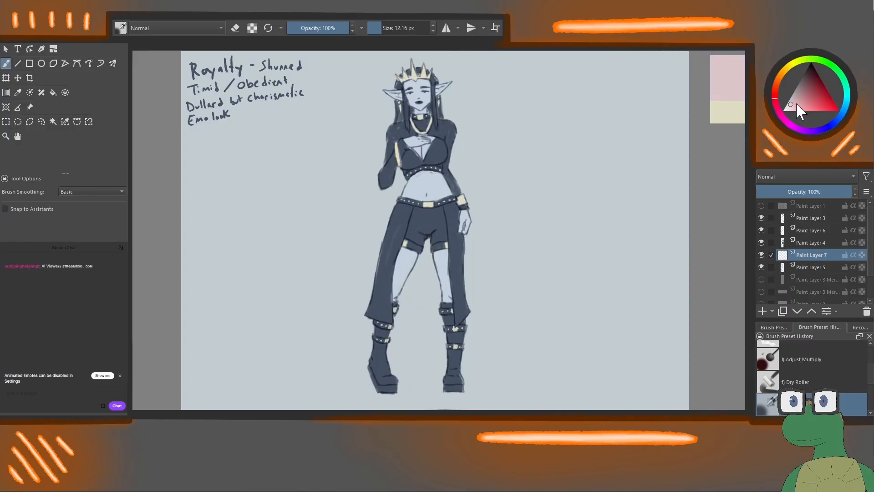
{"action": "left_click", "coordinate": [794, 106]}
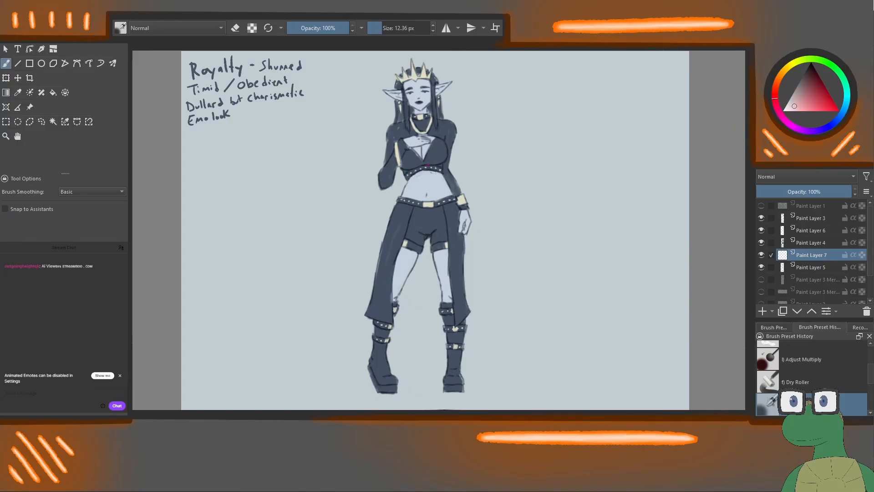
Brush pale pink blush onto the ears, face and raised hand on Paint Layer 7, and erase the spill.
{"action": "left_click_drag", "start_coordinate": [428, 164], "coordinate": [483, 145]}
{"action": "left_click_drag", "start_coordinate": [424, 140], "coordinate": [409, 136]}
{"action": "left_click_drag", "start_coordinate": [437, 86], "coordinate": [450, 81]}
{"action": "mouse_move", "coordinate": [388, 90]}
{"action": "left_mouse_down"}
{"action": "mouse_move", "coordinate": [427, 98]}
{"action": "mouse_move", "coordinate": [412, 102]}
{"action": "mouse_move", "coordinate": [418, 97]}
{"action": "left_mouse_up"}
{"action": "key", "text": "e"}
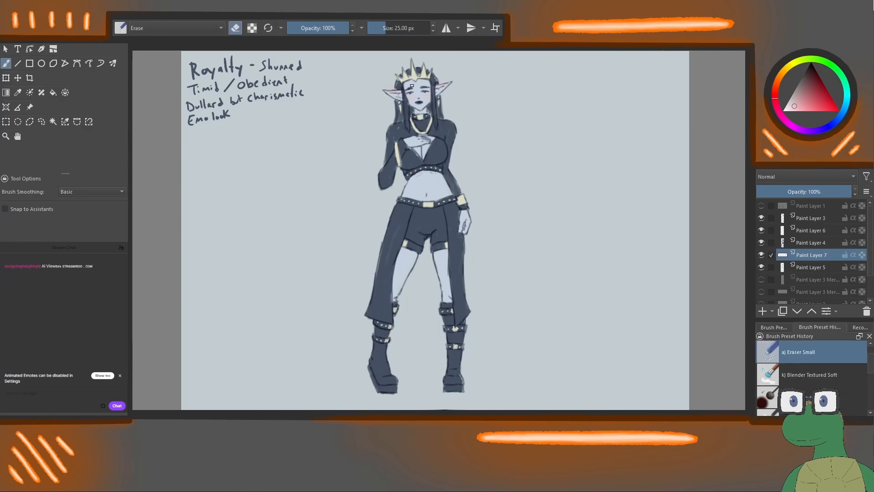
{"action": "key", "text": "e"}
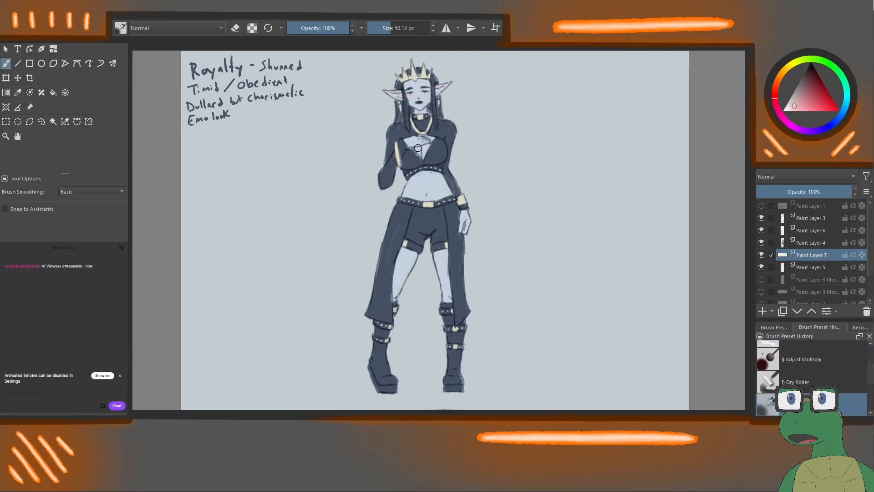
{"action": "left_click_drag", "start_coordinate": [423, 140], "coordinate": [417, 140]}
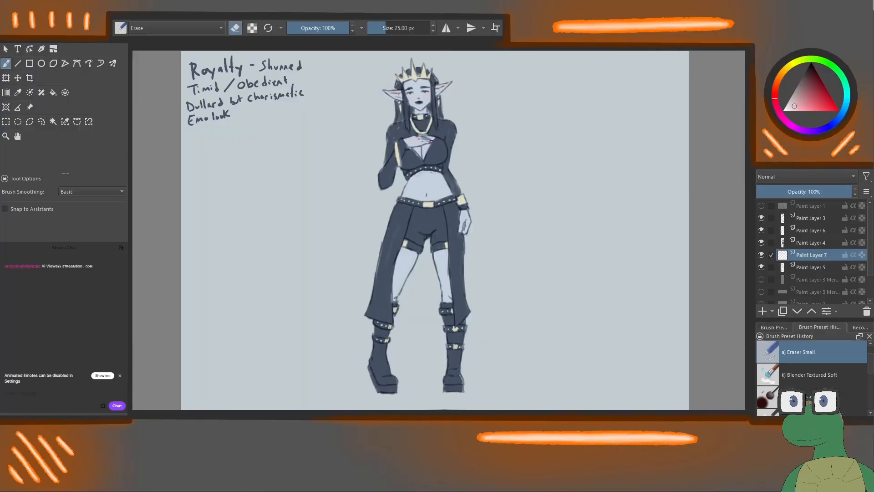
Add pale pink blush to the lowered hand and both knees, adjusting the brush size and erasing the overlap.
{"action": "left_click_drag", "start_coordinate": [469, 222], "coordinate": [464, 235]}
{"action": "left_click_drag", "start_coordinate": [394, 296], "coordinate": [393, 300]}
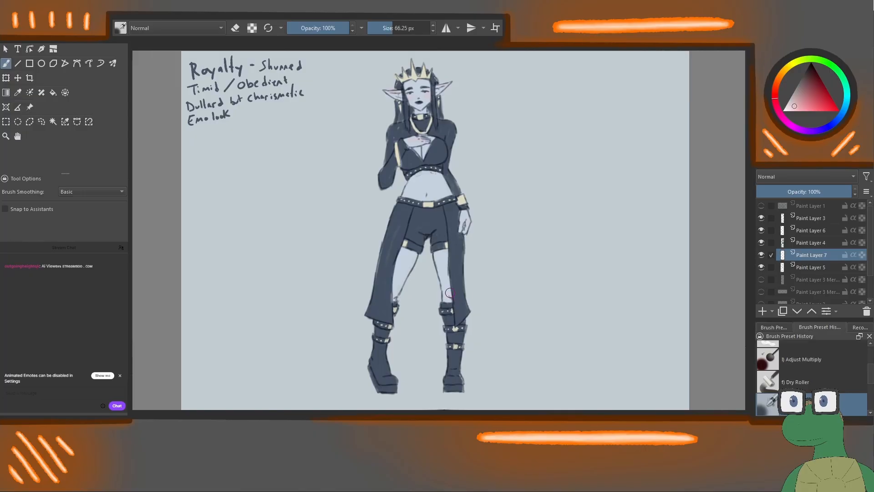
{"action": "key", "text": "e"}
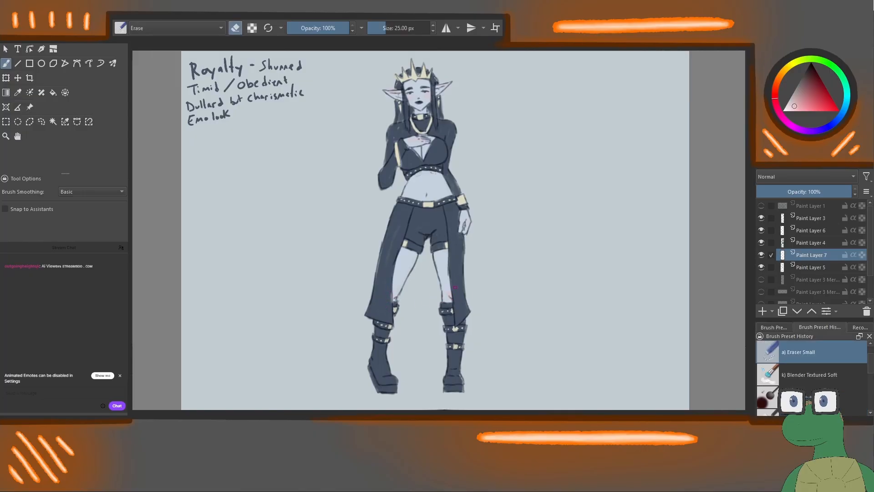
{"action": "key", "text": "e"}
{"action": "key", "text": "bracketright"}
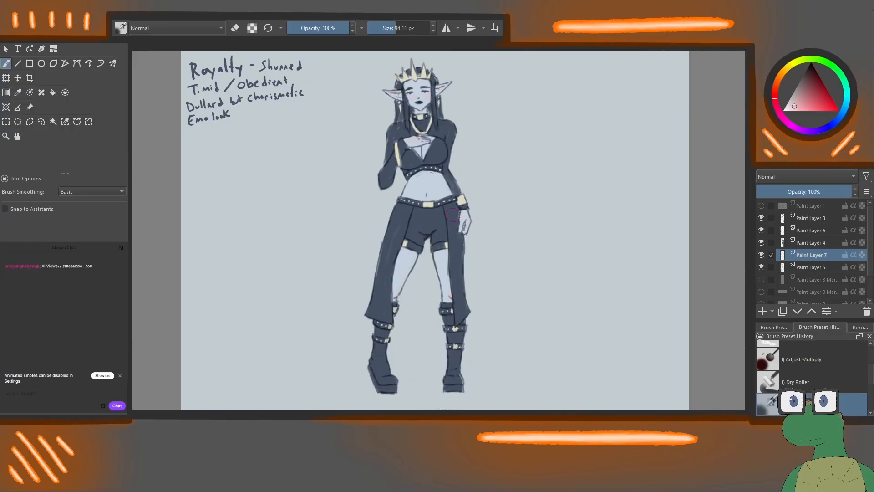
{"action": "key", "text": "bracketleft"}
{"action": "key", "text": "bracketleft"}
{"action": "key", "text": "e"}
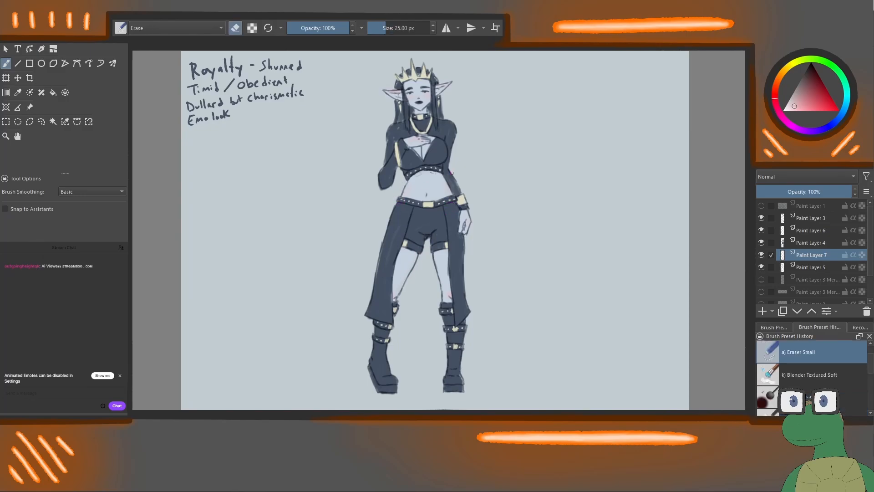
{"action": "key", "text": "e"}
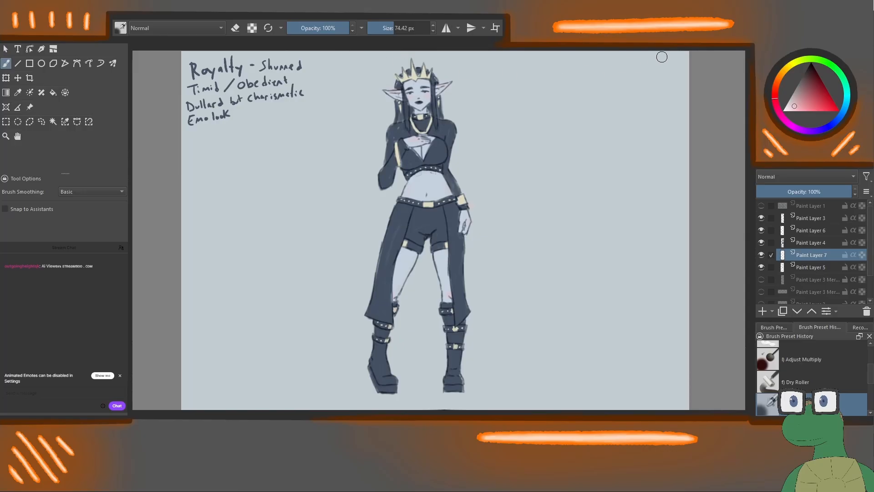
Close the document Jainamisa.kra.
{"action": "left_click", "coordinate": [739, 45]}
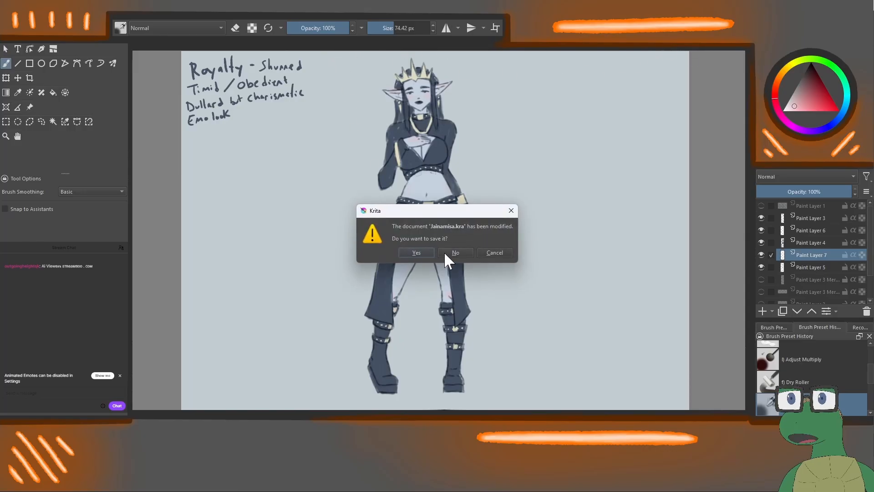